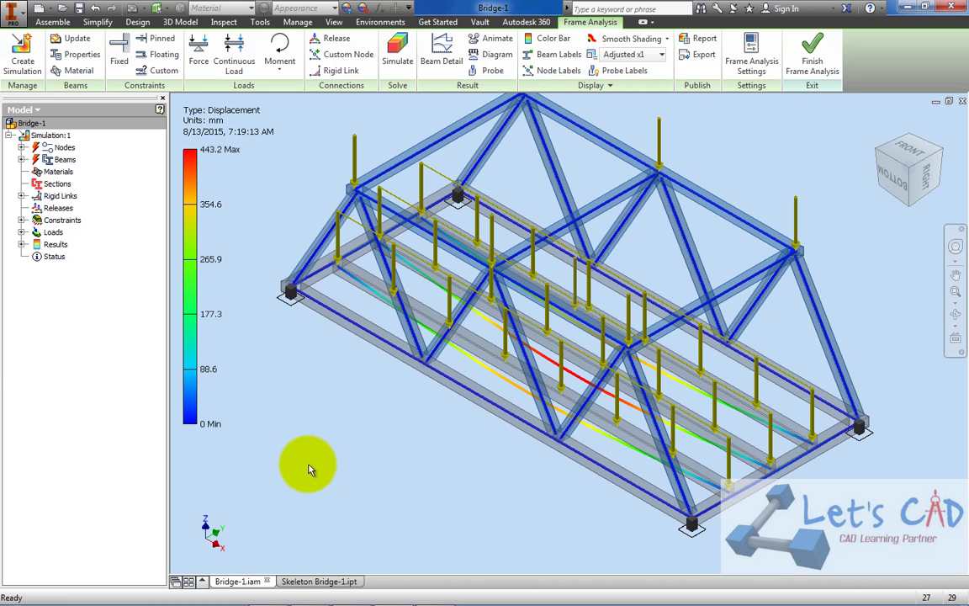
Step: Switch to the project folder in Windows Explorer and open the Rich Text Format file Bridge-1 Frame Analysis Report 8_12_2015 in Word
{"action": "mouse_move", "coordinate": [325, 588]}
{"action": "left_click", "coordinate": [271, 593]}
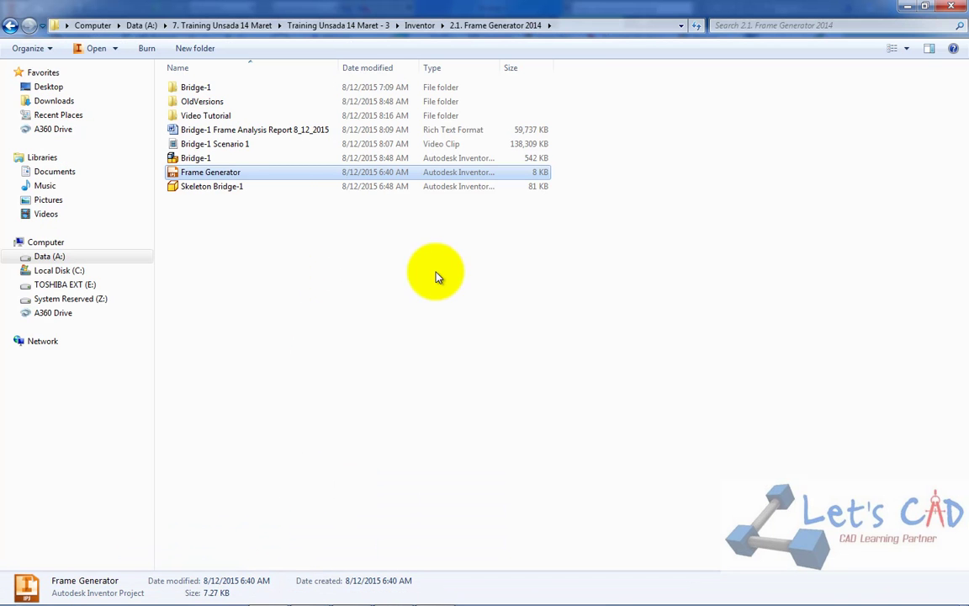
{"action": "left_click", "coordinate": [285, 132]}
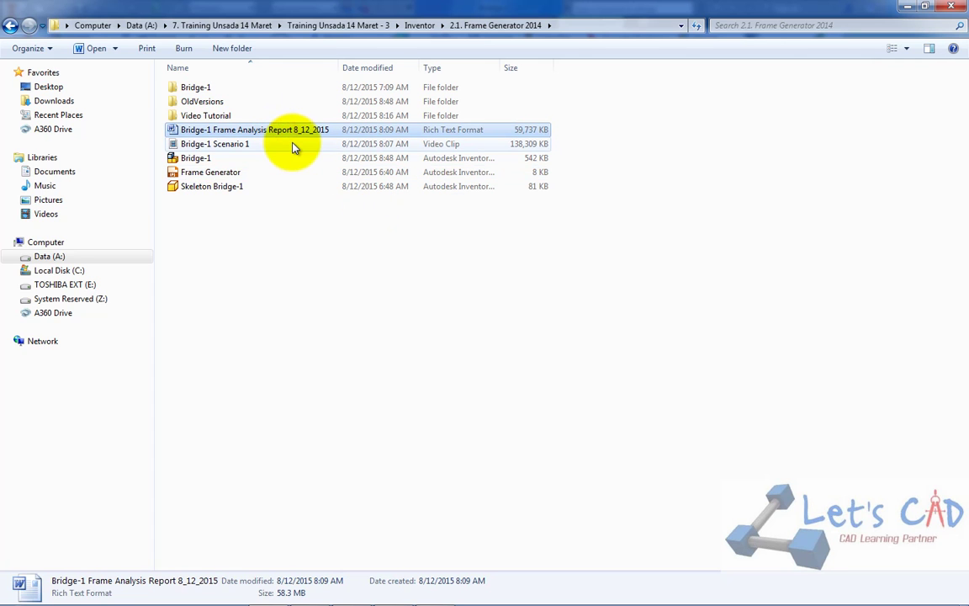
{"action": "left_click_drag", "start_coordinate": [340, 66], "coordinate": [343, 68]}
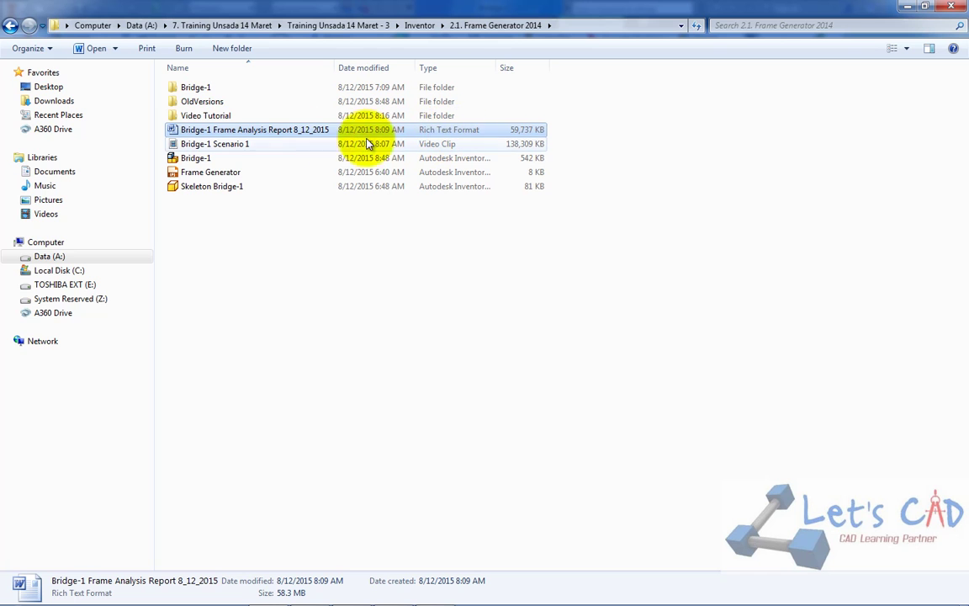
{"action": "left_click", "coordinate": [115, 49]}
{"action": "left_click", "coordinate": [105, 65]}
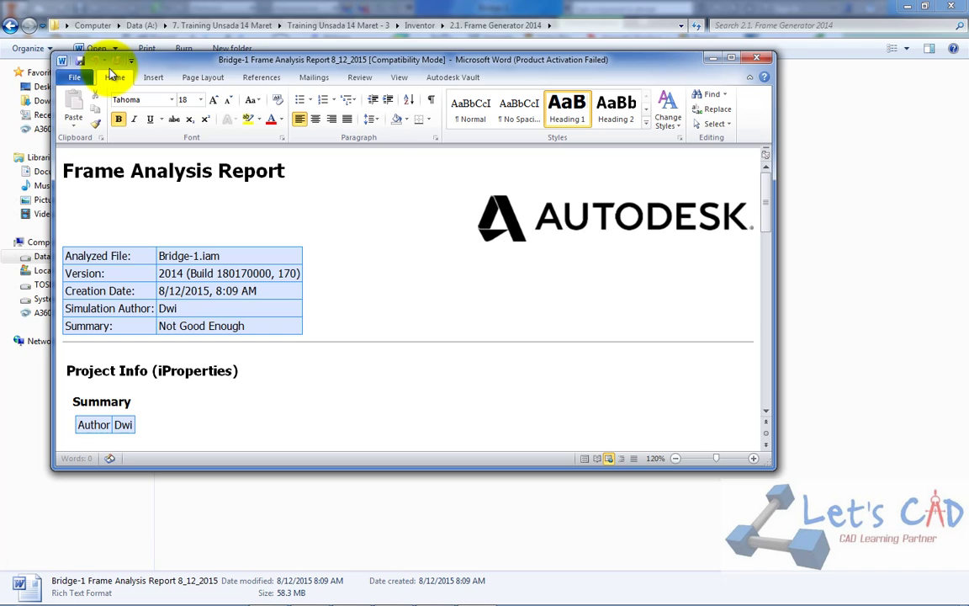
Step: Dismiss the Office activation wizard, maximize the report and look through its project info, material and continuous load sections
{"action": "left_click", "coordinate": [712, 59]}
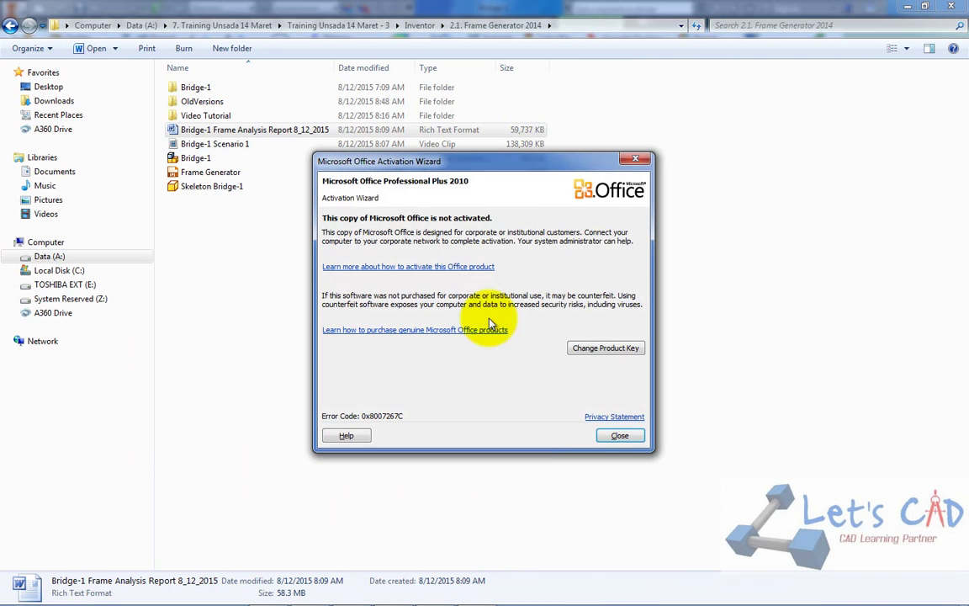
{"action": "left_click", "coordinate": [619, 435]}
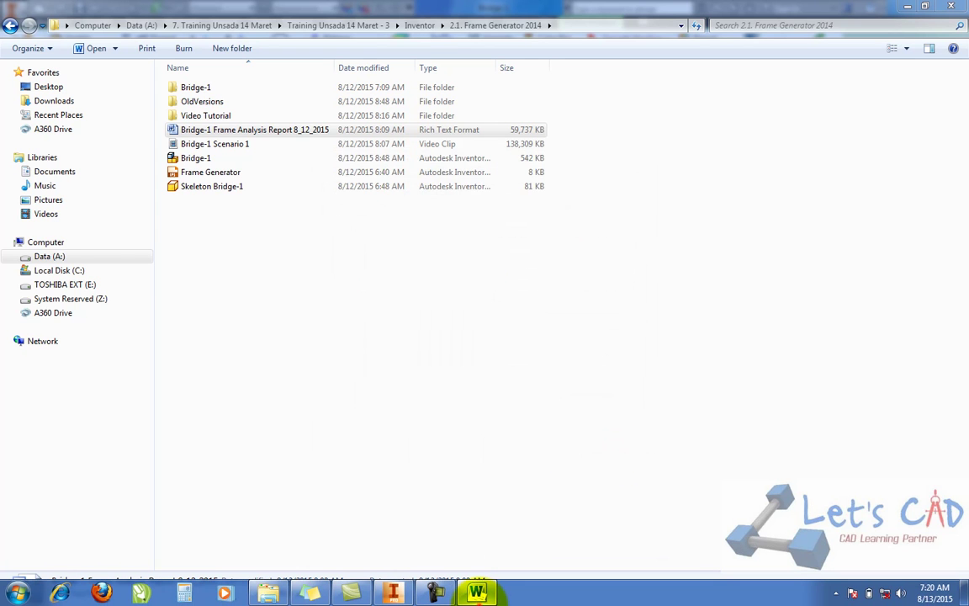
{"action": "left_click", "coordinate": [476, 599]}
{"action": "left_click", "coordinate": [731, 57]}
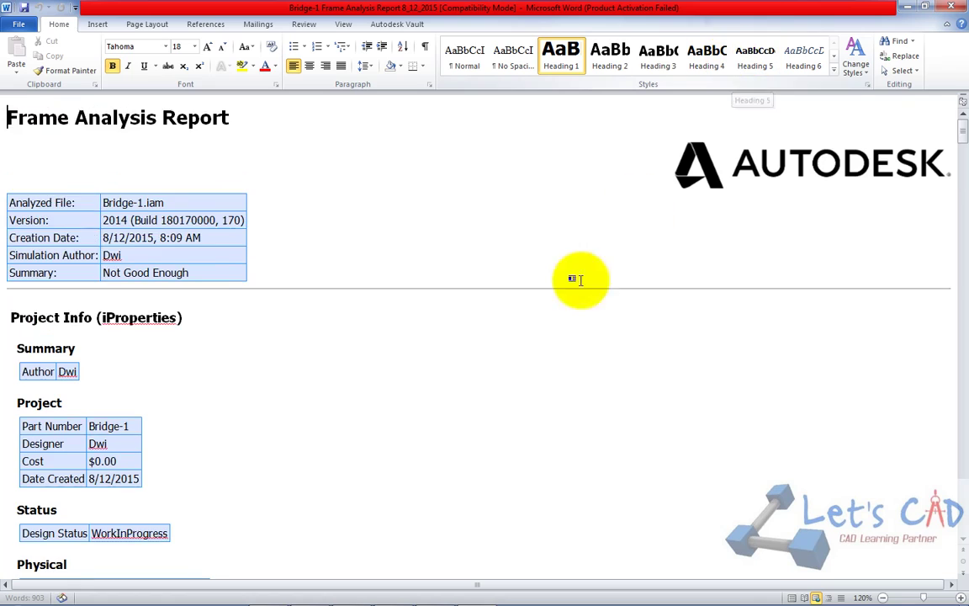
{"action": "scroll", "coordinate": [197, 281], "scroll_direction": "down", "scroll_amount": 10}
{"action": "scroll", "coordinate": [203, 282], "scroll_direction": "down", "scroll_amount": 20}
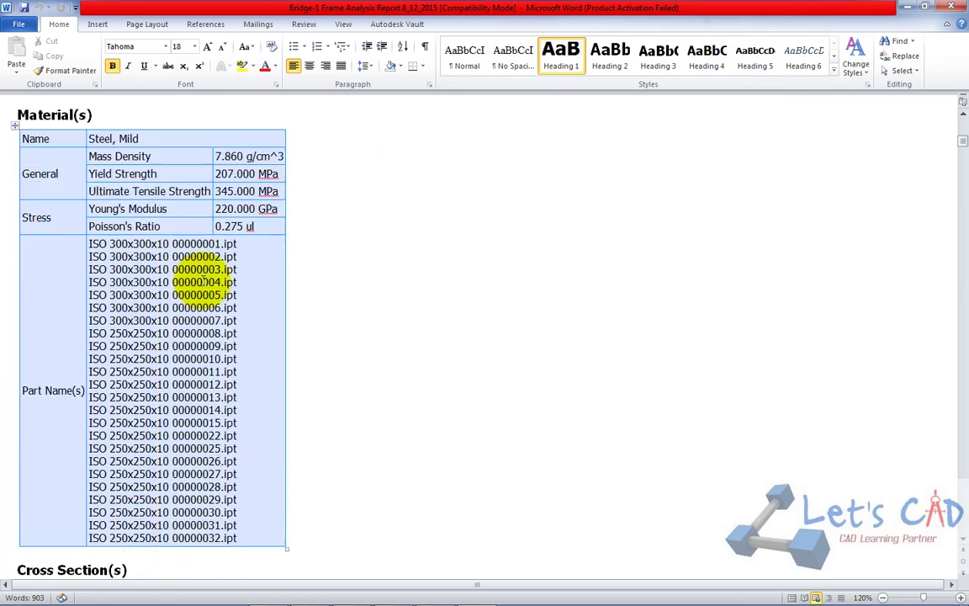
{"action": "scroll", "coordinate": [203, 283], "scroll_direction": "down", "scroll_amount": 15}
{"action": "scroll", "coordinate": [217, 271], "scroll_direction": "down", "scroll_amount": 12}
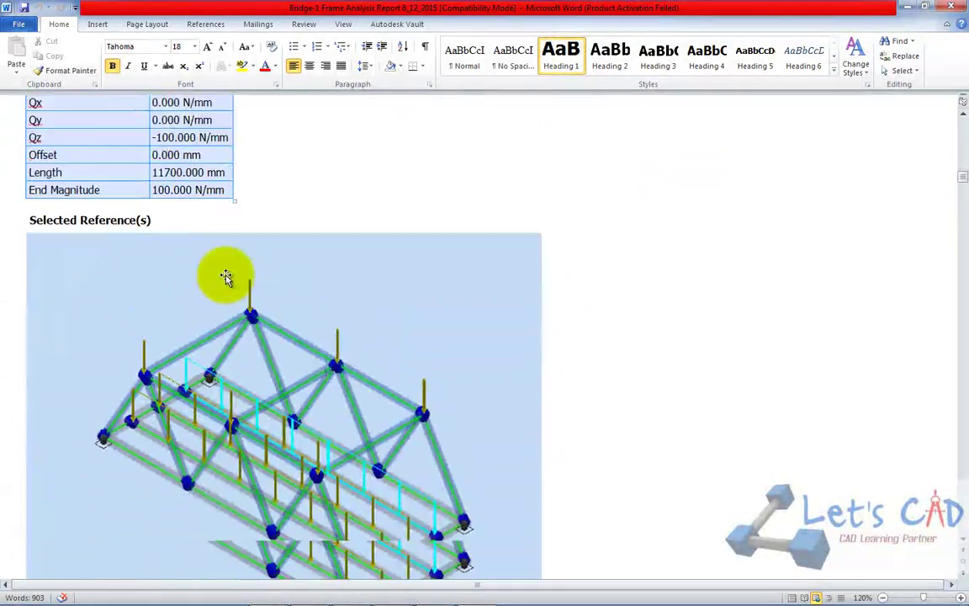
{"action": "scroll", "coordinate": [530, 356], "scroll_direction": "down", "scroll_amount": 12}
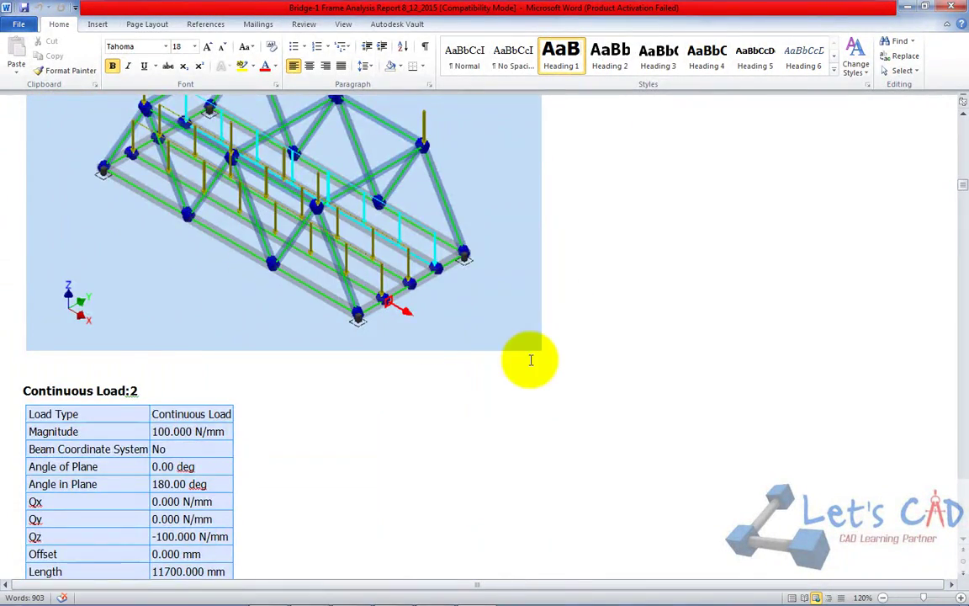
{"action": "scroll", "coordinate": [530, 360], "scroll_direction": "down", "scroll_amount": 6}
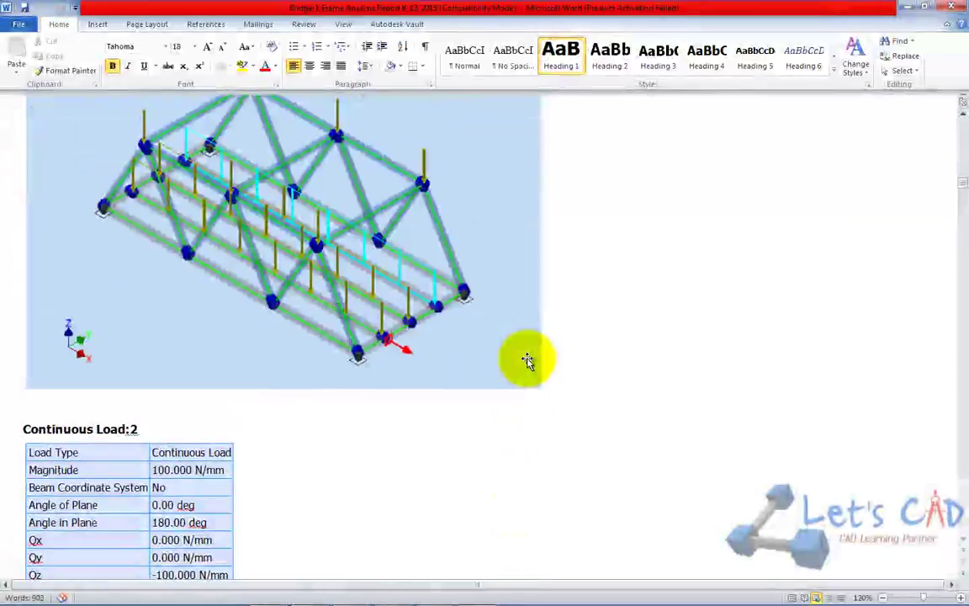
Step: Save the frame analysis report as a PDF in the same folder under its existing file name
{"action": "left_click", "coordinate": [26, 24]}
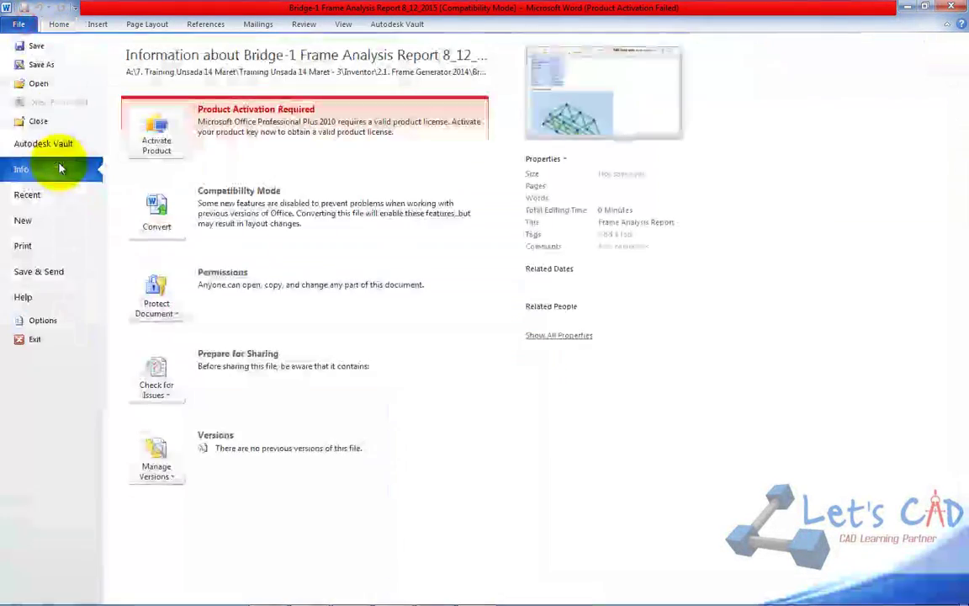
{"action": "left_click", "coordinate": [50, 69]}
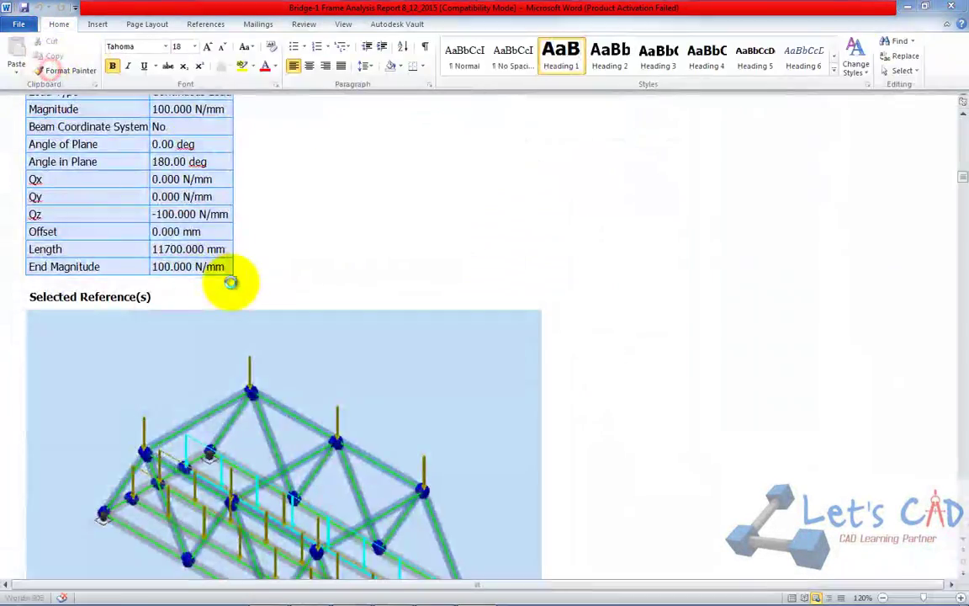
{"action": "left_click", "coordinate": [172, 530]}
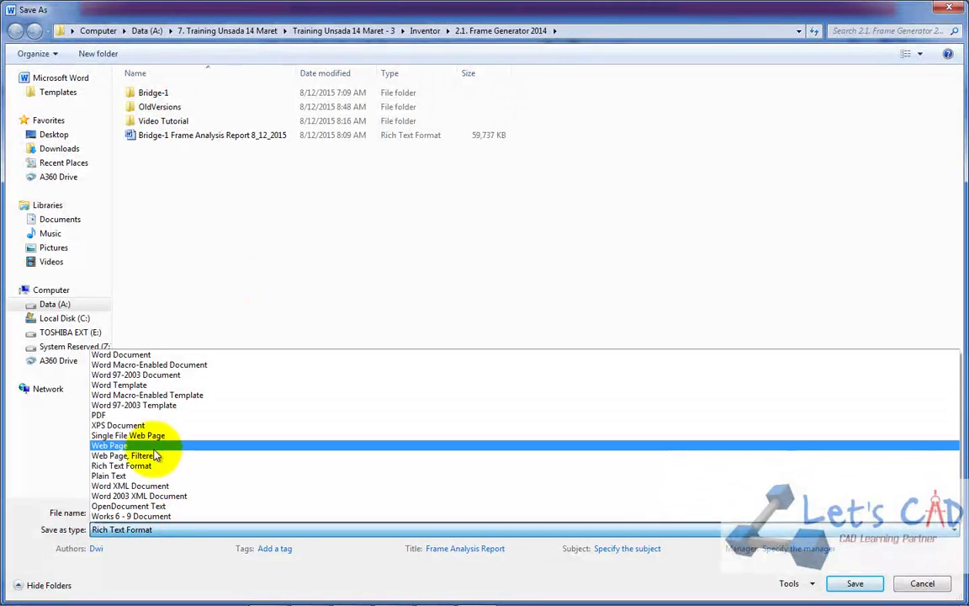
{"action": "left_click", "coordinate": [143, 415]}
{"action": "left_click", "coordinate": [841, 582]}
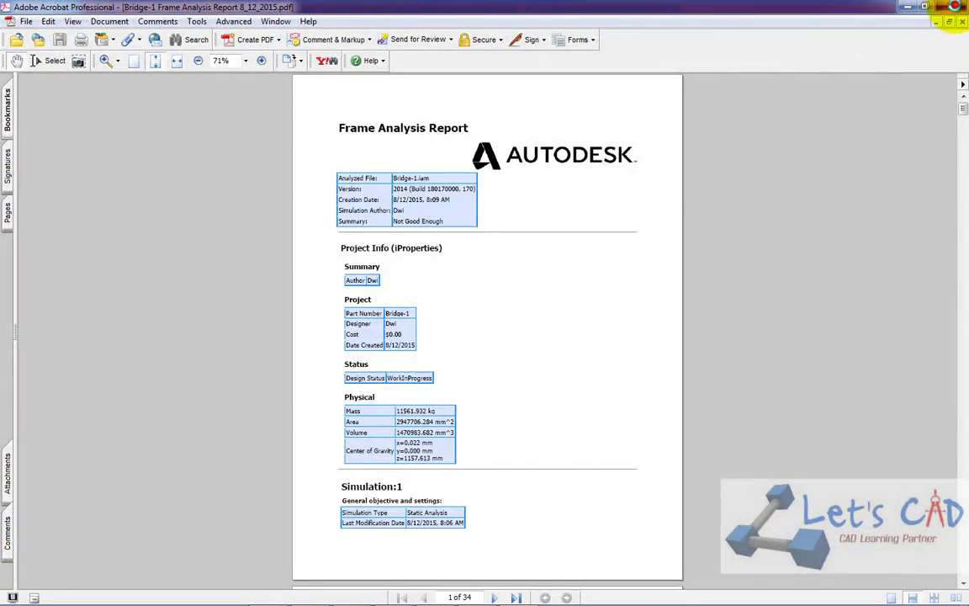
Step: Close the PDF and the Word report without saving changes, and select the new PDF in the project folder
{"action": "left_click", "coordinate": [956, 9]}
{"action": "left_click", "coordinate": [953, 7]}
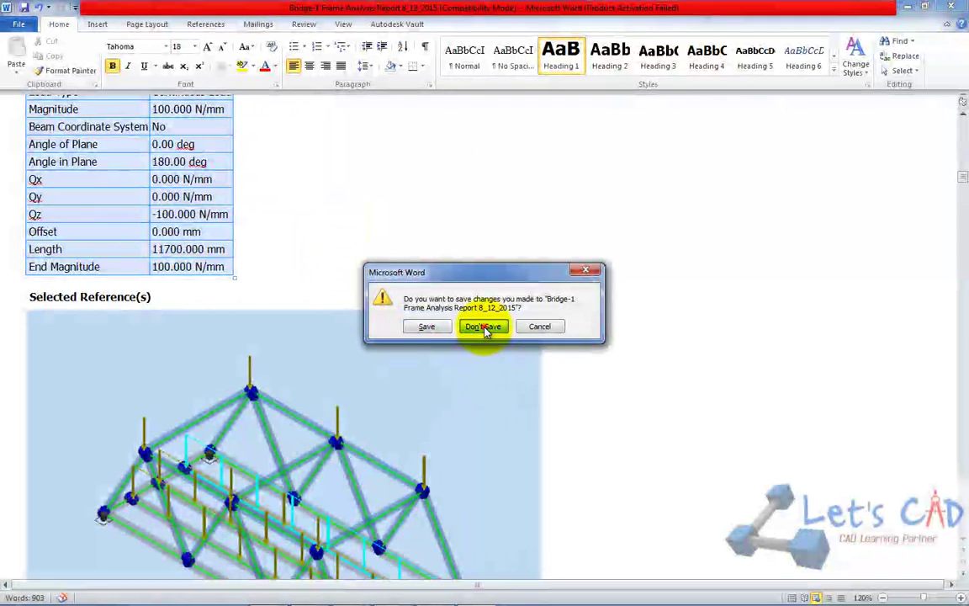
{"action": "left_click", "coordinate": [484, 328]}
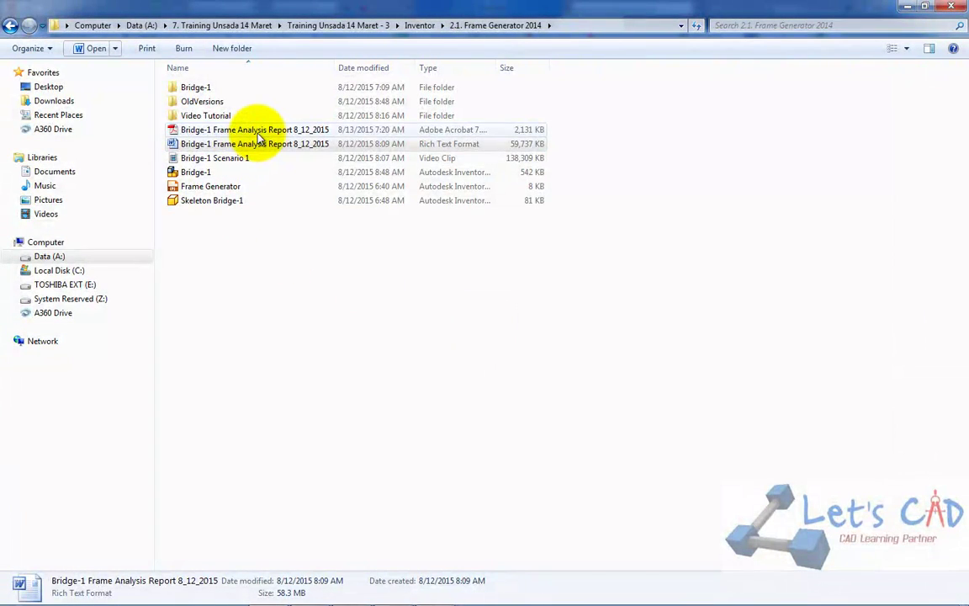
{"action": "left_click", "coordinate": [253, 131]}
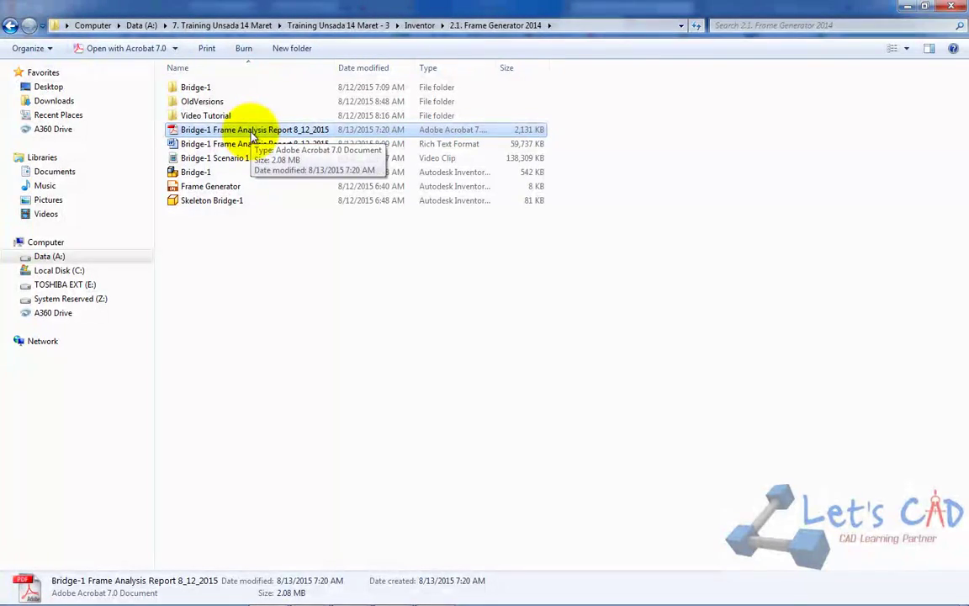
Step: Return to Inventor, update the Bridge-1 frame model and rerun its simulation
{"action": "left_click", "coordinate": [917, 7]}
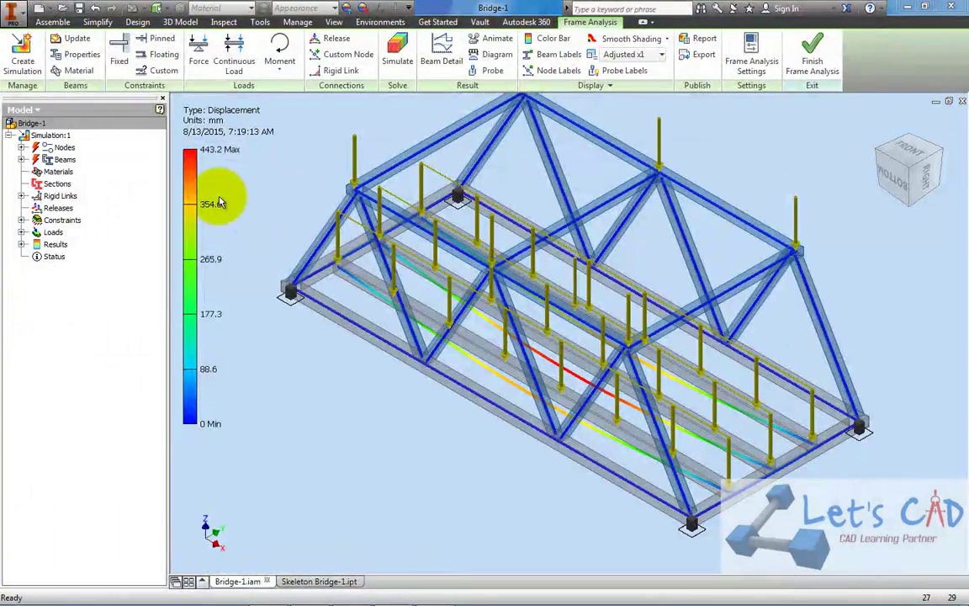
{"action": "left_click", "coordinate": [74, 39]}
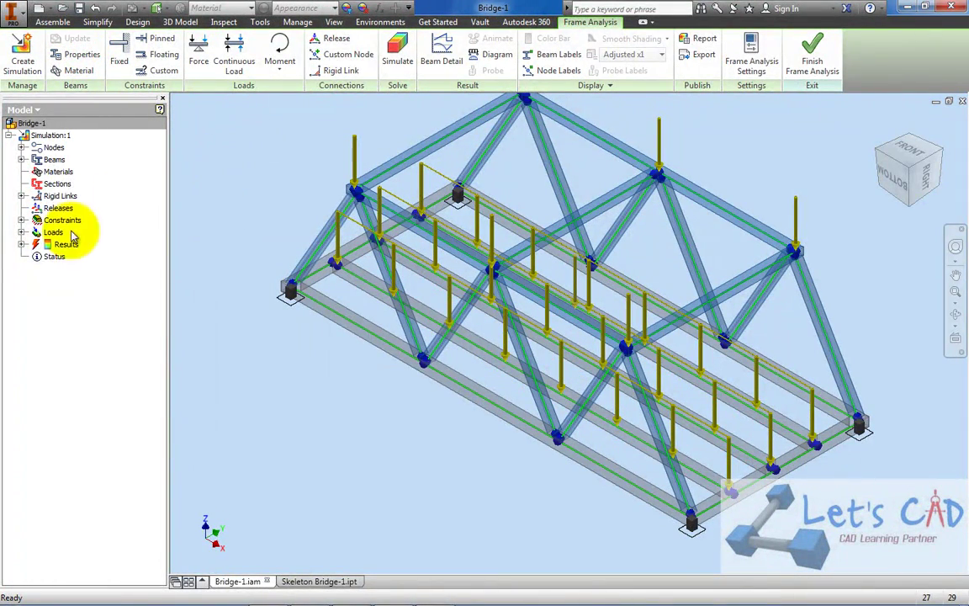
{"action": "left_click", "coordinate": [395, 53]}
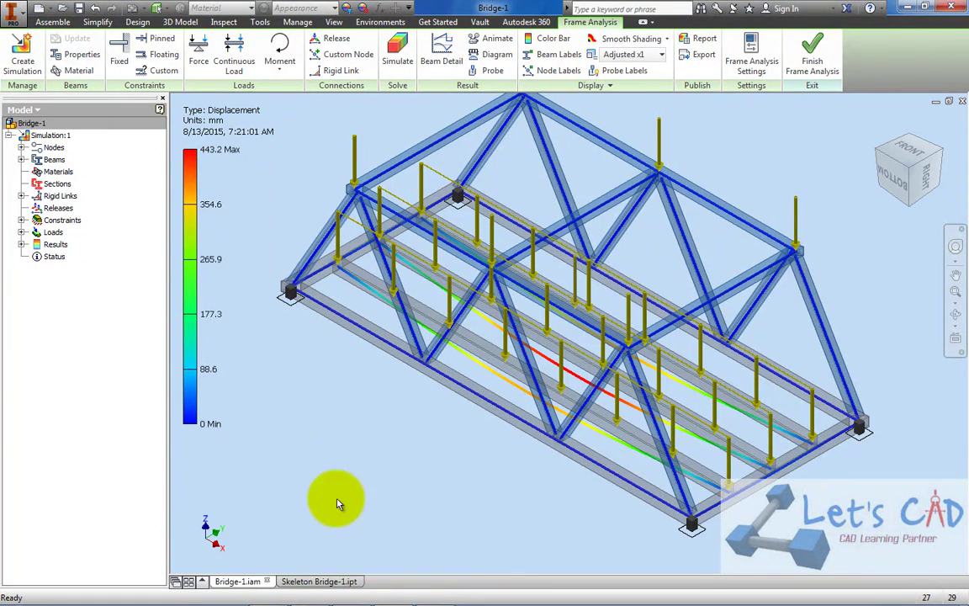
Step: Switch to Skeleton Bridge-1.ipt and open Sketch1, the bridge floor layout, for editing
{"action": "left_click", "coordinate": [326, 583]}
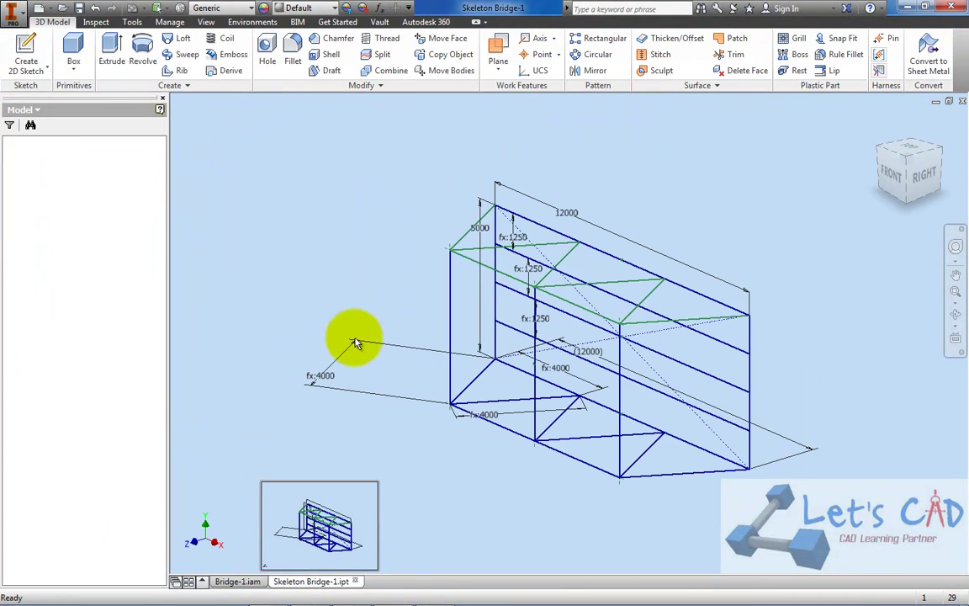
{"action": "left_click", "coordinate": [48, 180]}
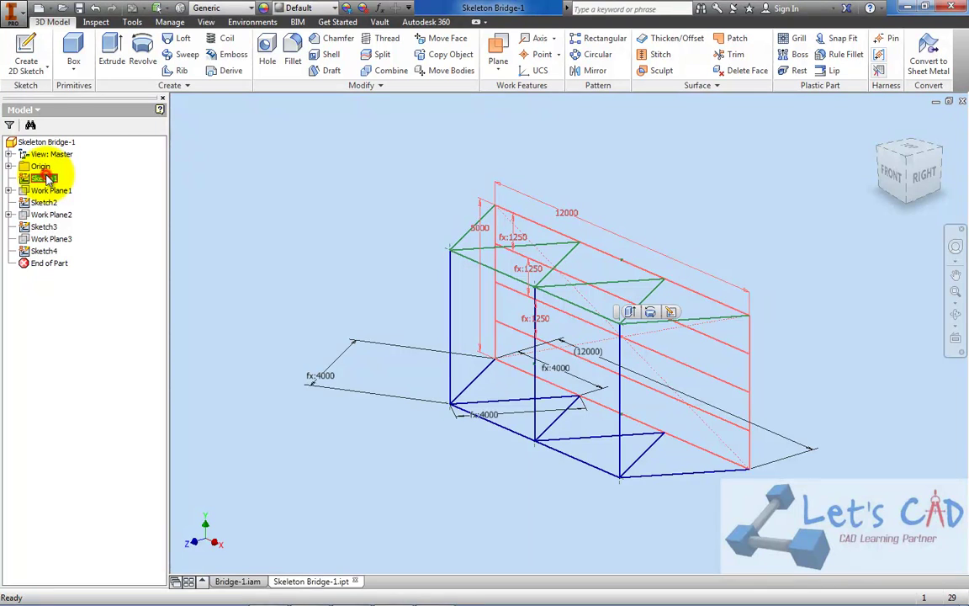
{"action": "left_click", "coordinate": [880, 126]}
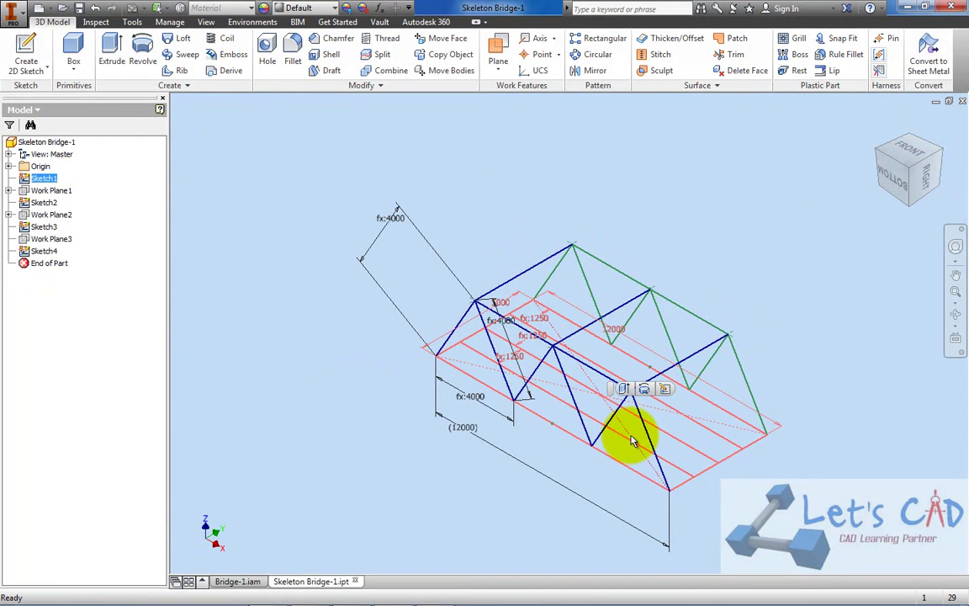
{"action": "left_click", "coordinate": [26, 176]}
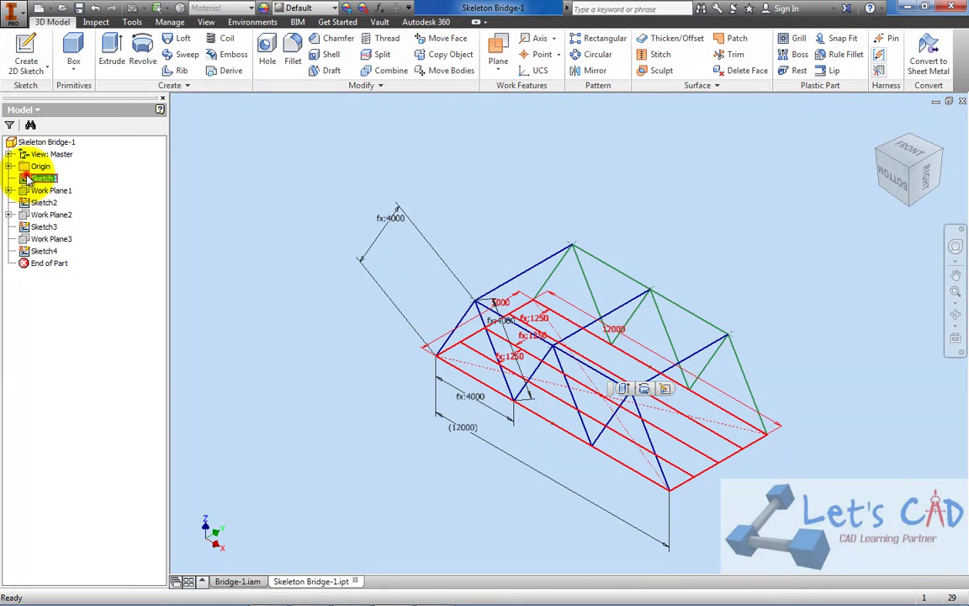
{"action": "double_click", "coordinate": [27, 178]}
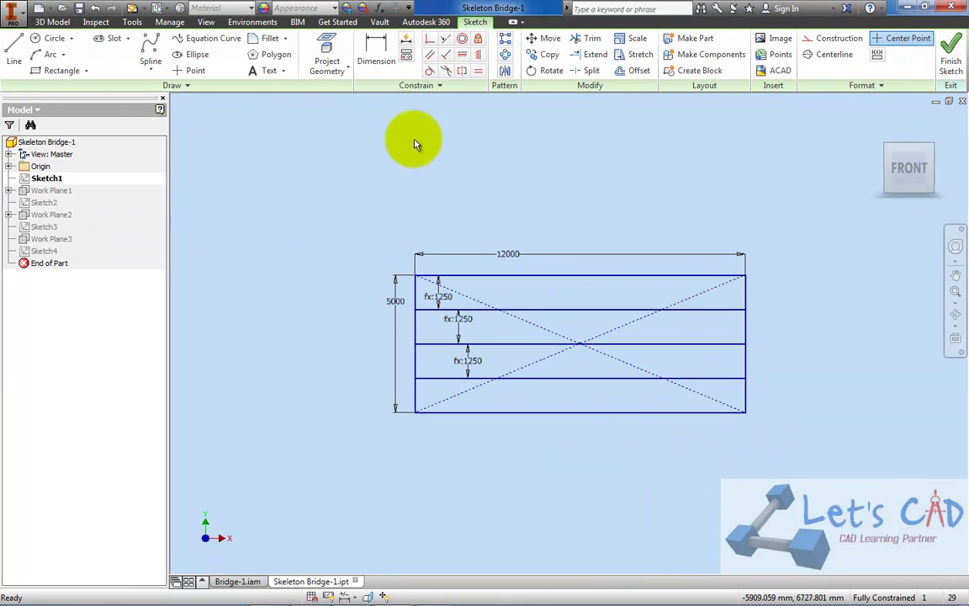
{"action": "left_click", "coordinate": [376, 49]}
{"action": "right_click", "coordinate": [541, 209]}
{"action": "left_click", "coordinate": [569, 203]}
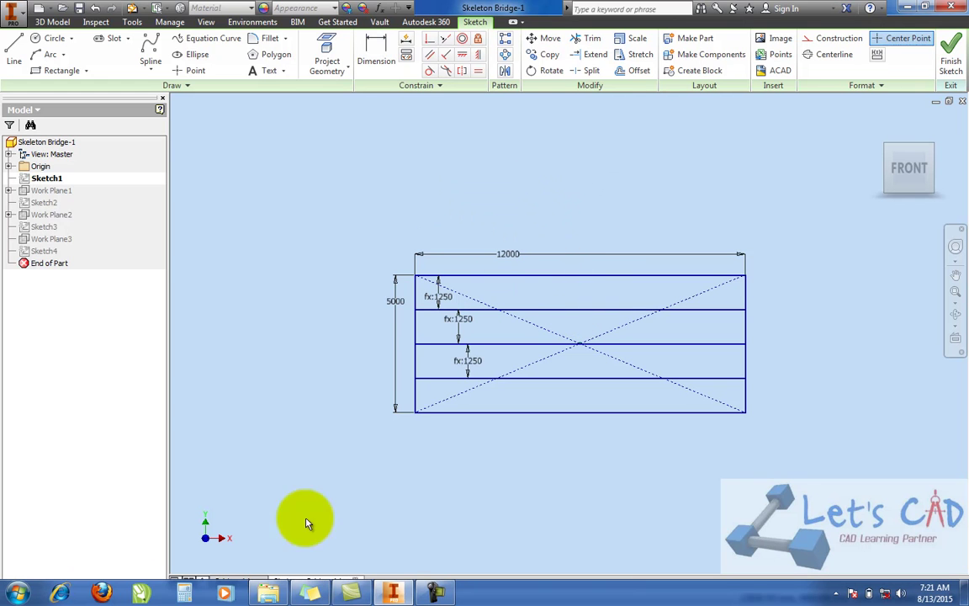
Step: Switch to the Windows calculator for a side calculation and put it away again
{"action": "left_click", "coordinate": [184, 593]}
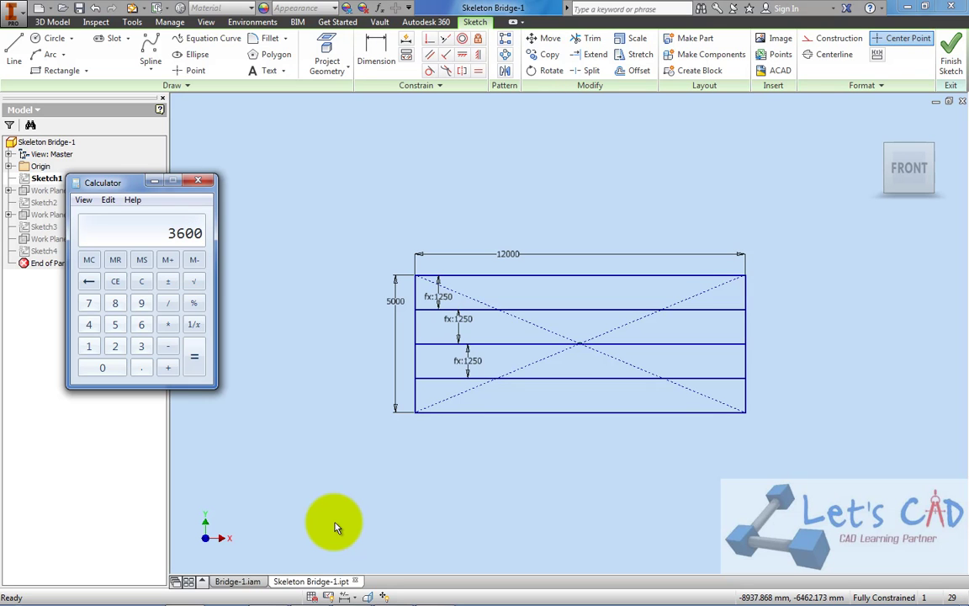
{"action": "left_click", "coordinate": [16, 52]}
{"action": "scroll", "coordinate": [768, 351], "scroll_direction": "up", "scroll_amount": 3}
{"action": "scroll", "coordinate": [772, 351], "scroll_direction": "down", "scroll_amount": 2}
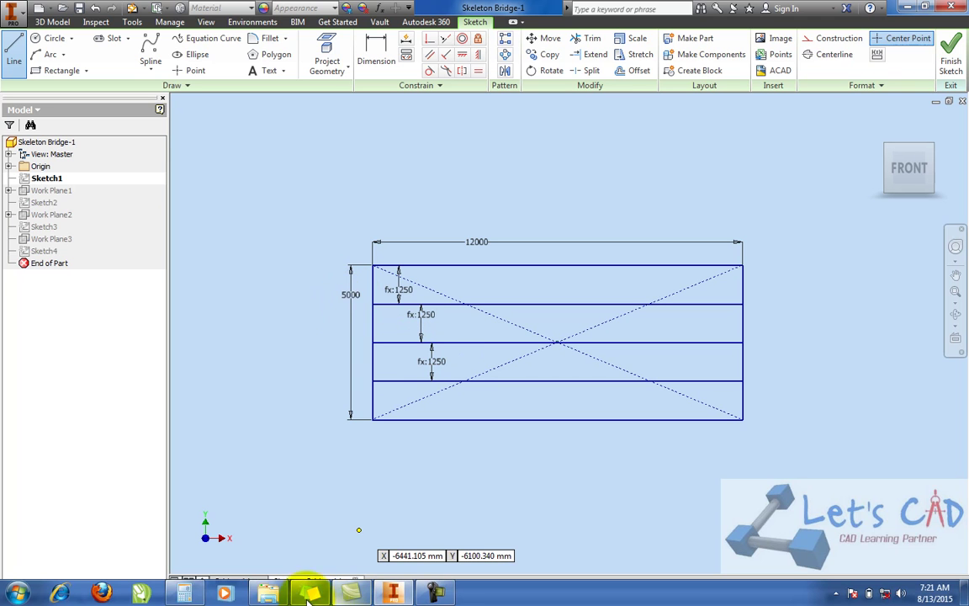
{"action": "left_click", "coordinate": [187, 594]}
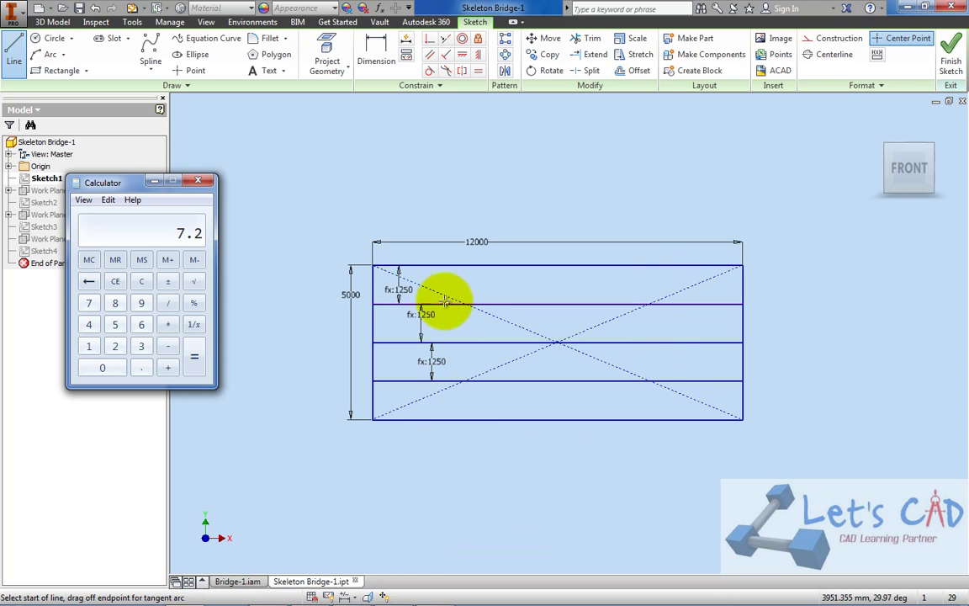
{"action": "left_click", "coordinate": [153, 179]}
Step: Draw four full-height vertical cross lines in the floor rectangle, one near the centre and three across the right half
{"action": "left_click", "coordinate": [13, 52]}
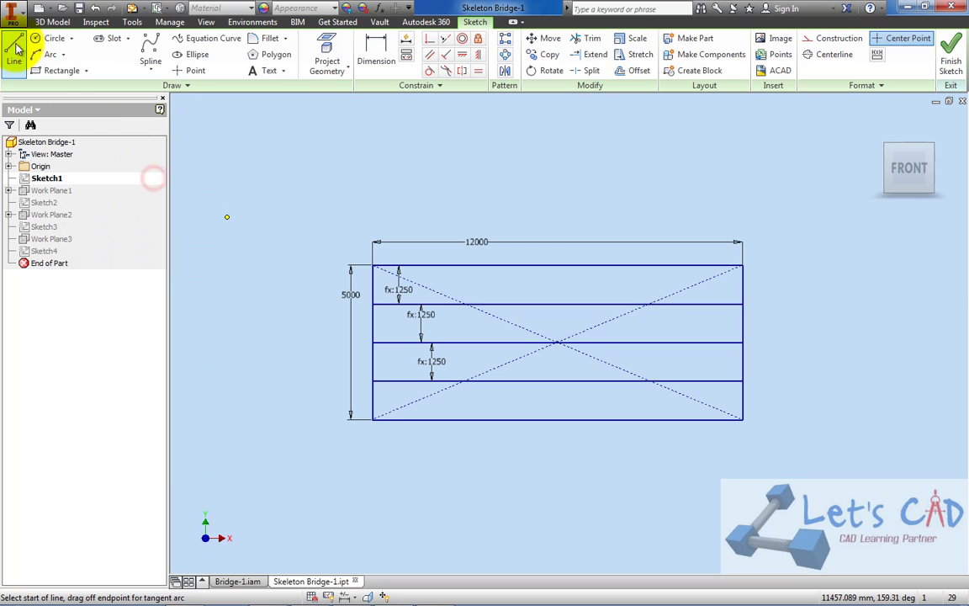
{"action": "left_click", "coordinate": [566, 265]}
{"action": "double_click", "coordinate": [566, 420]}
{"action": "left_click", "coordinate": [623, 267]}
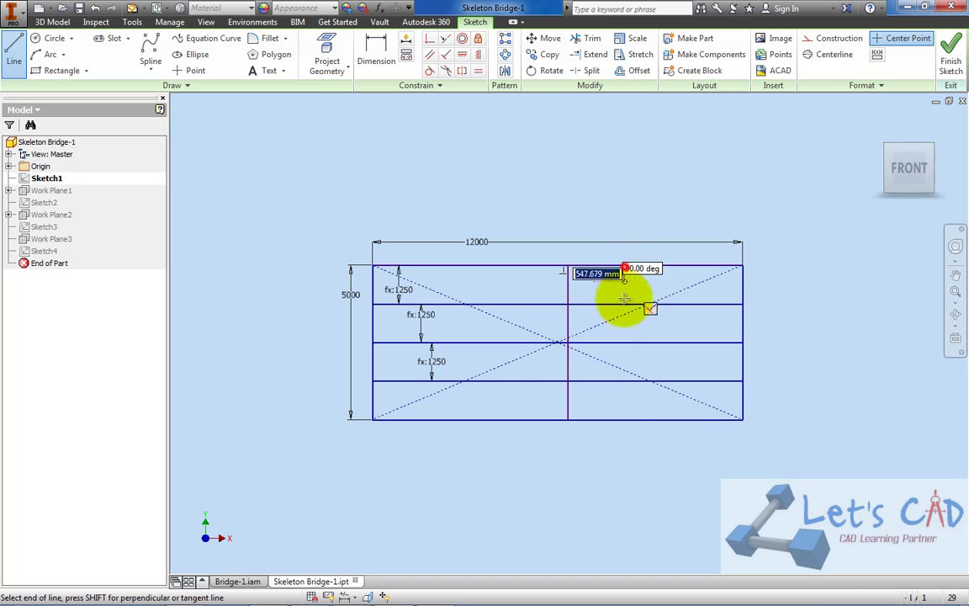
{"action": "double_click", "coordinate": [625, 419]}
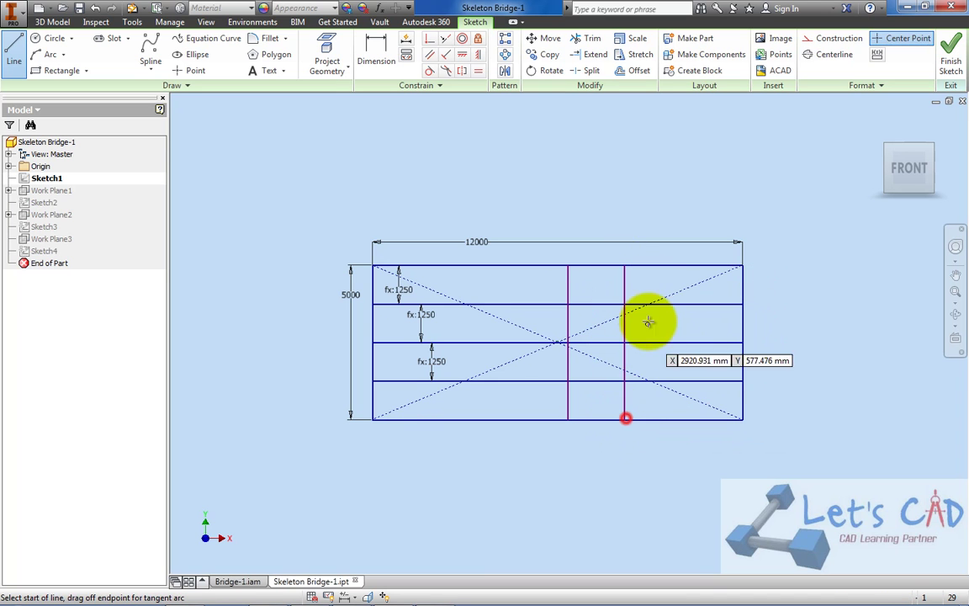
{"action": "left_click", "coordinate": [671, 266]}
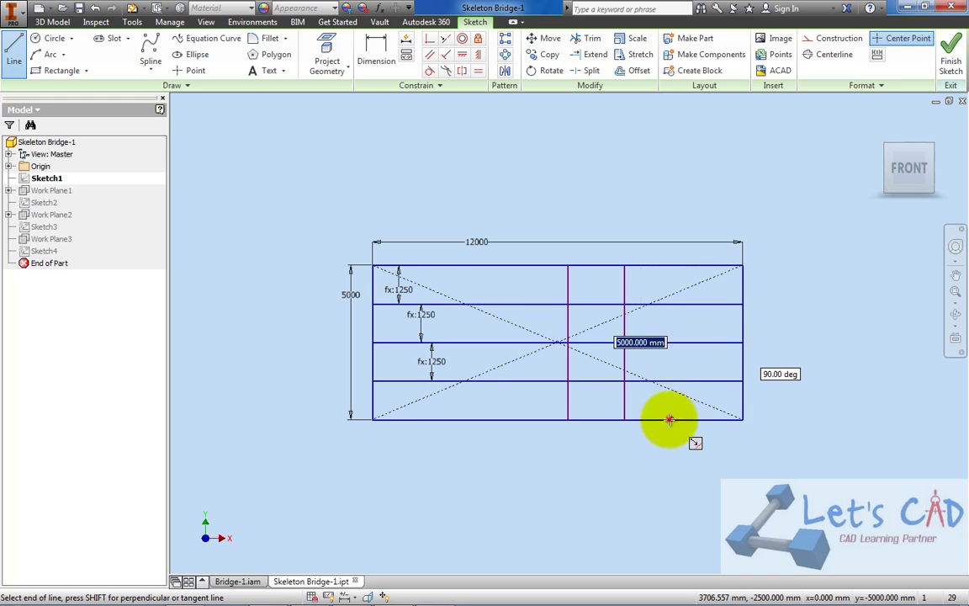
{"action": "double_click", "coordinate": [671, 419]}
{"action": "left_click", "coordinate": [709, 267]}
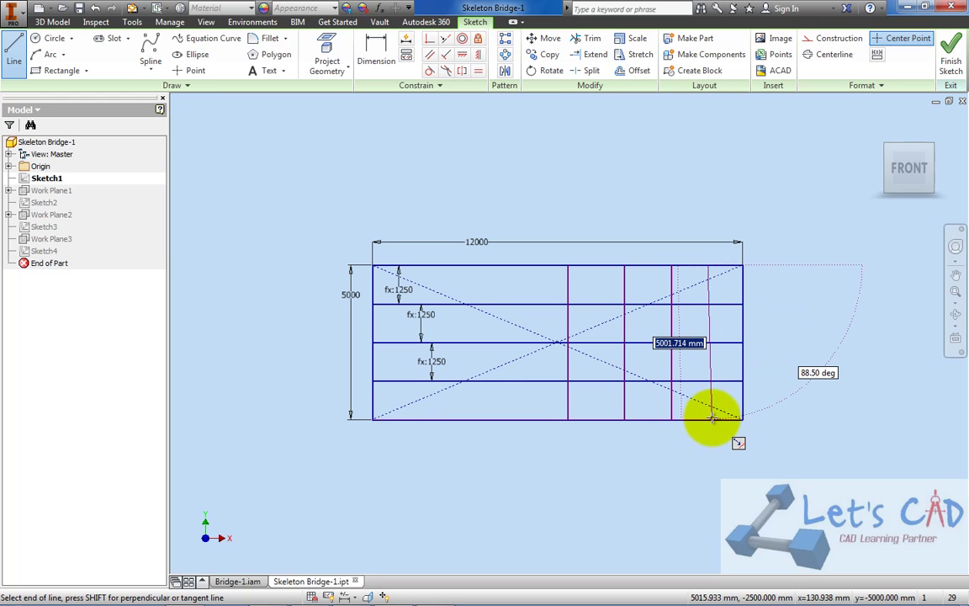
{"action": "double_click", "coordinate": [709, 419]}
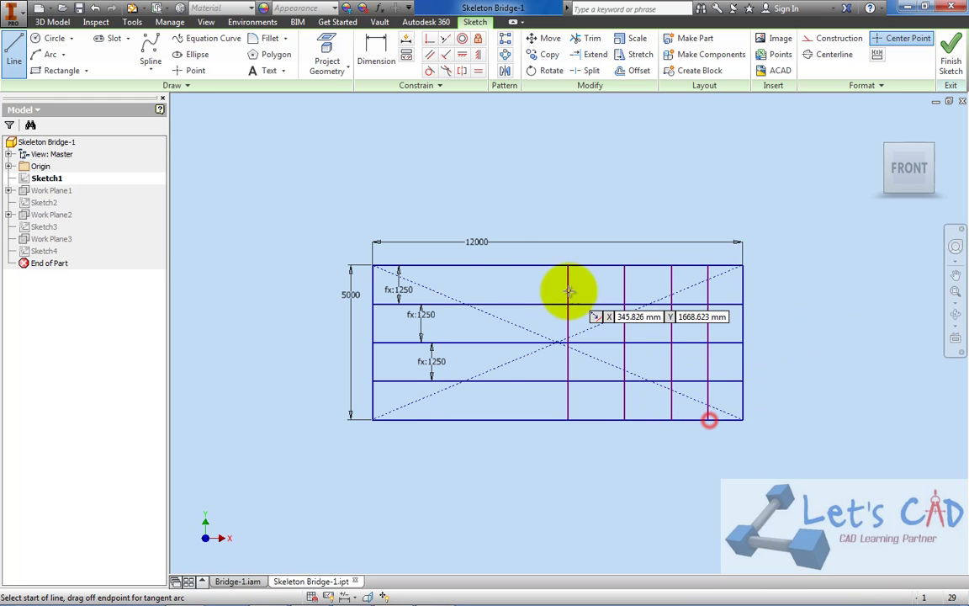
Step: Draw three more full-height vertical cross lines across the left half of the floor rectangle and end the Line command
{"action": "left_click", "coordinate": [492, 266]}
{"action": "double_click", "coordinate": [493, 419]}
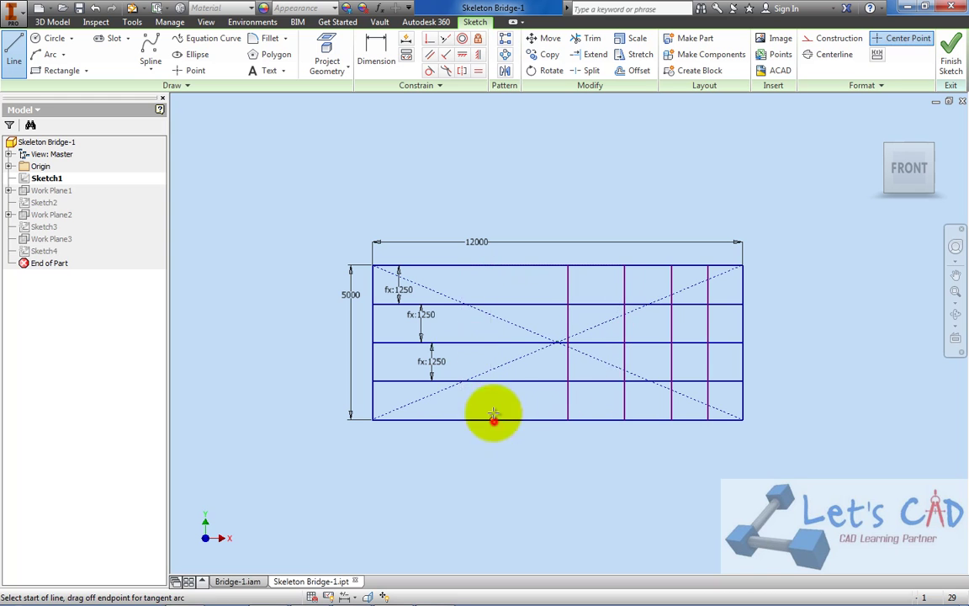
{"action": "left_click", "coordinate": [441, 268]}
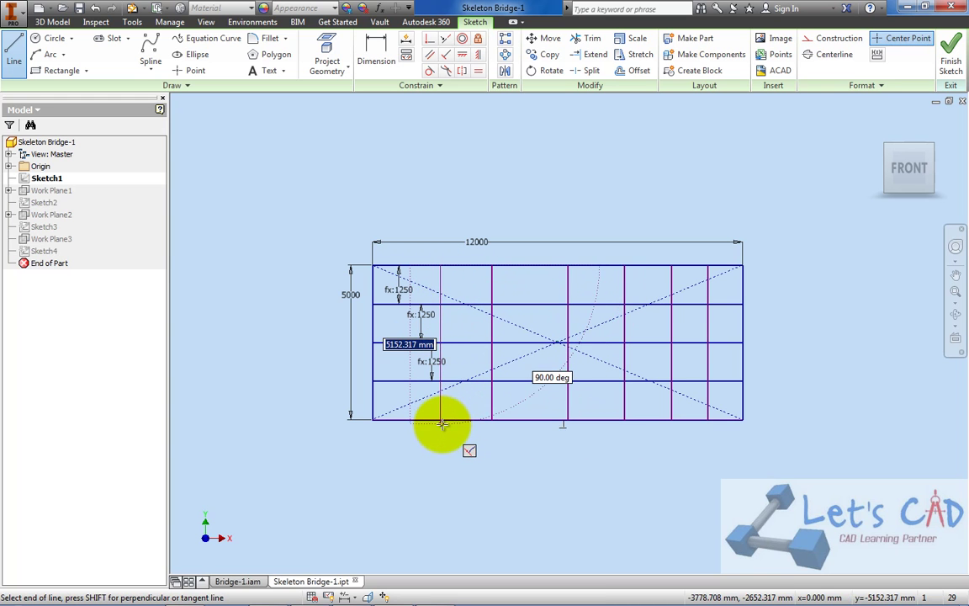
{"action": "double_click", "coordinate": [440, 418]}
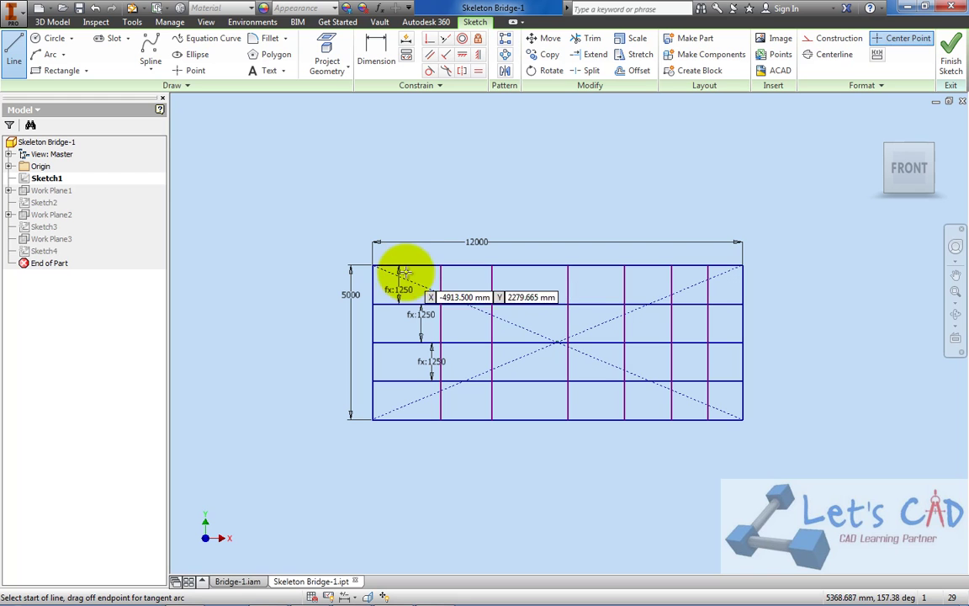
{"action": "left_click", "coordinate": [408, 267]}
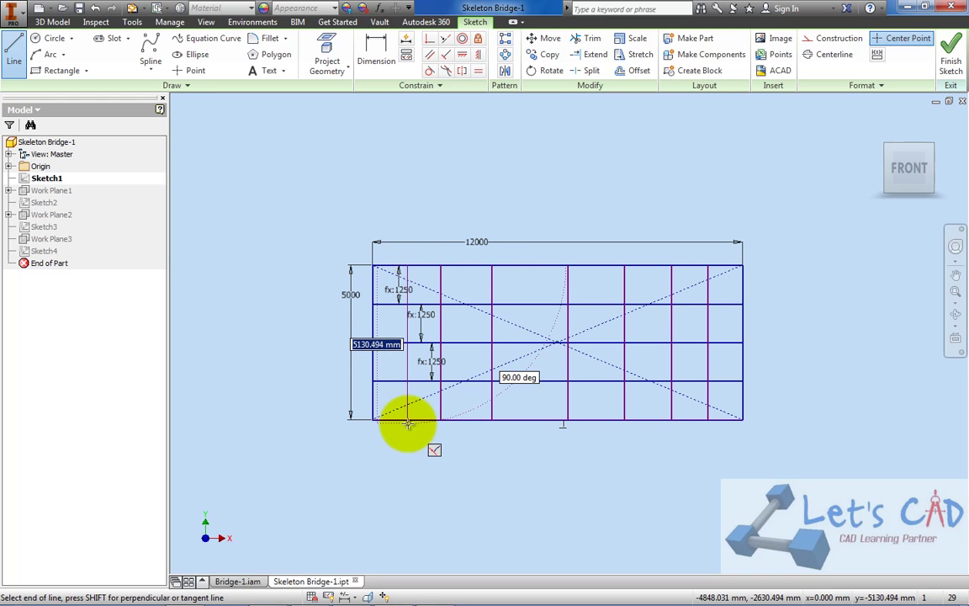
{"action": "double_click", "coordinate": [408, 419]}
{"action": "right_click", "coordinate": [312, 243]}
{"action": "left_click", "coordinate": [345, 243]}
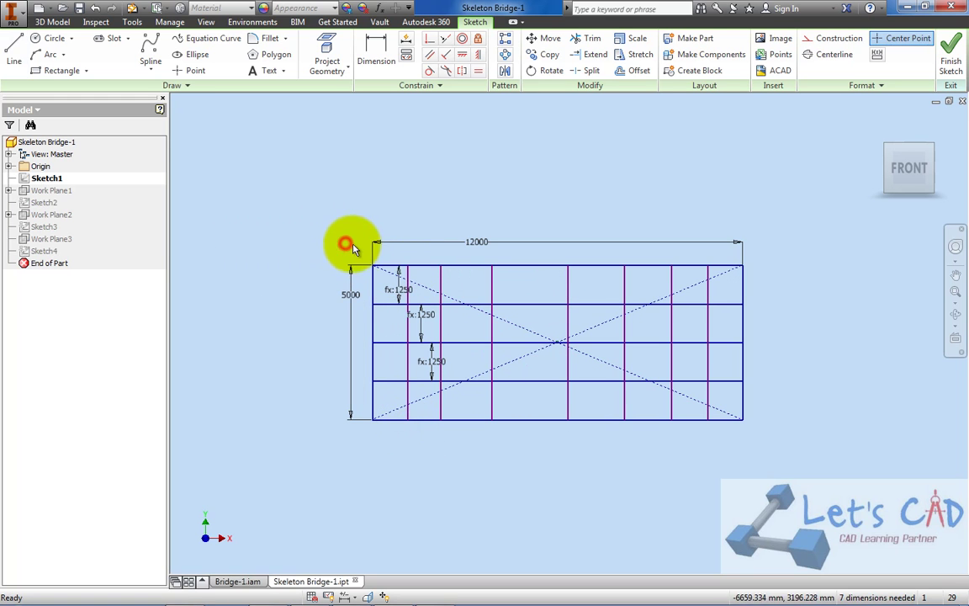
Step: Constrain the centre cross line coincident with the midpoint of the floor rectangle's top edge
{"action": "left_click", "coordinate": [431, 42]}
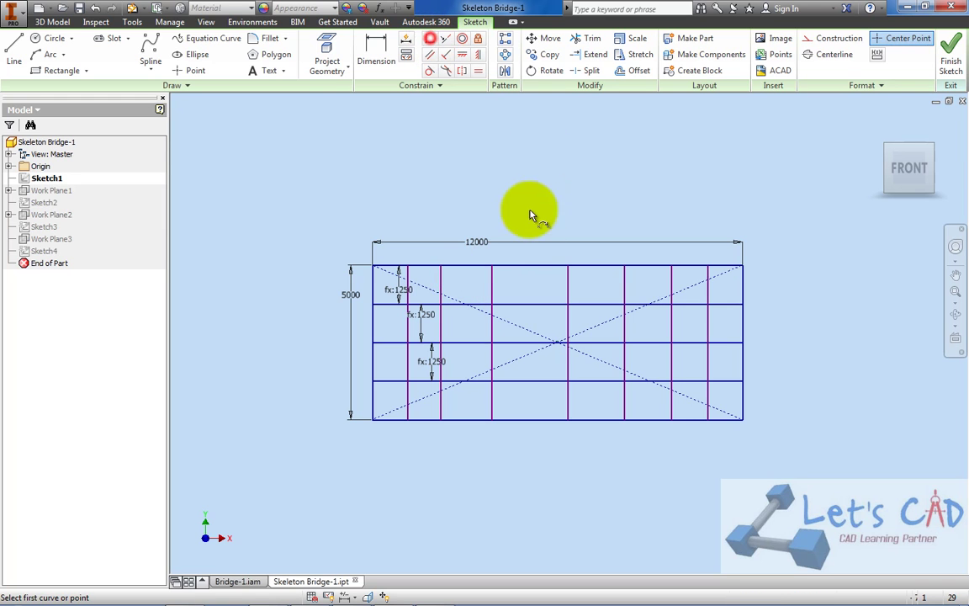
{"action": "left_click", "coordinate": [562, 267]}
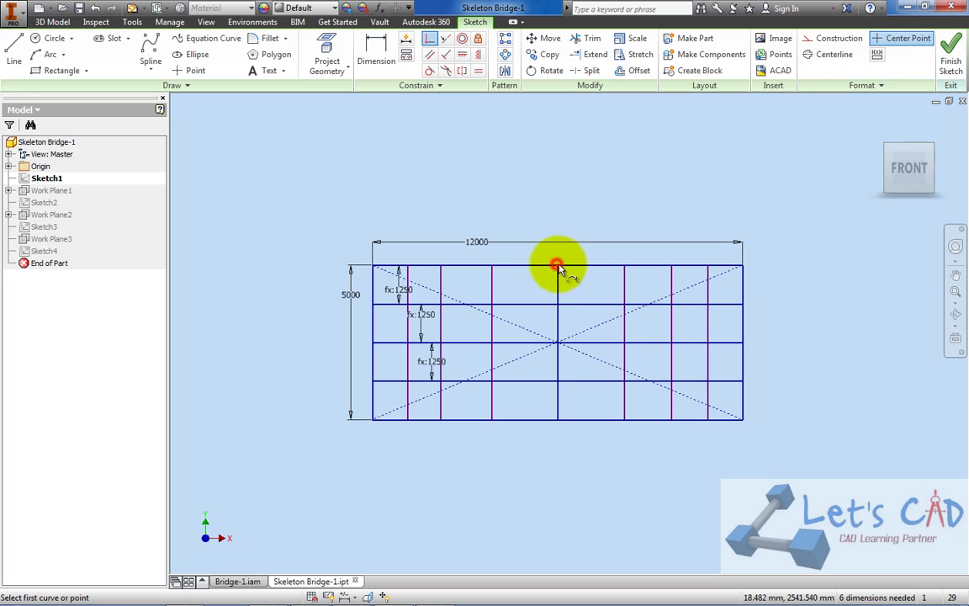
{"action": "right_click", "coordinate": [584, 160]}
{"action": "left_click", "coordinate": [629, 160]}
Step: Dimension the spacing from the centre cross line to the first line on its right as 1500 mm, using a division of d0
{"action": "left_click", "coordinate": [374, 56]}
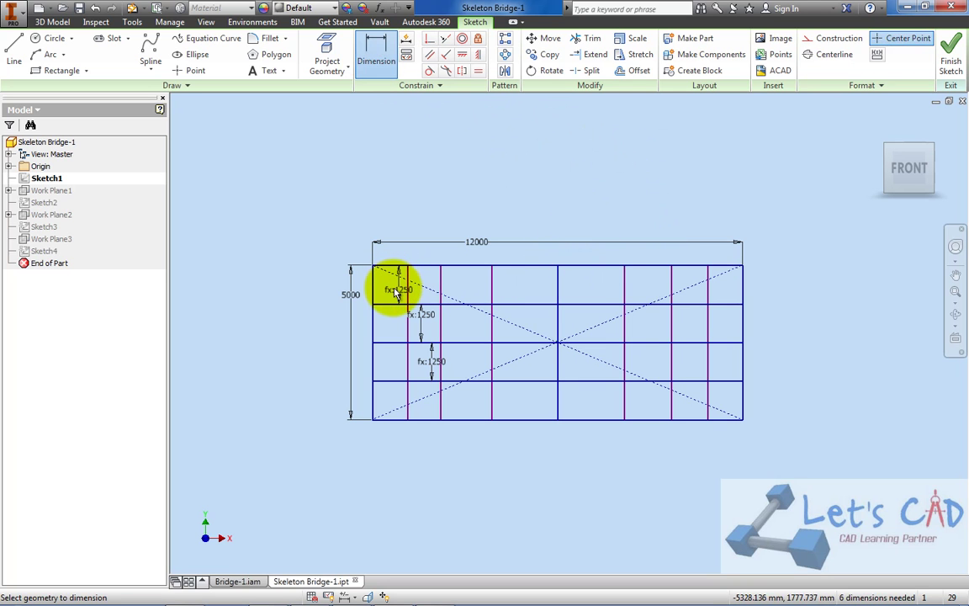
{"action": "left_click", "coordinate": [555, 279]}
{"action": "left_click", "coordinate": [581, 253]}
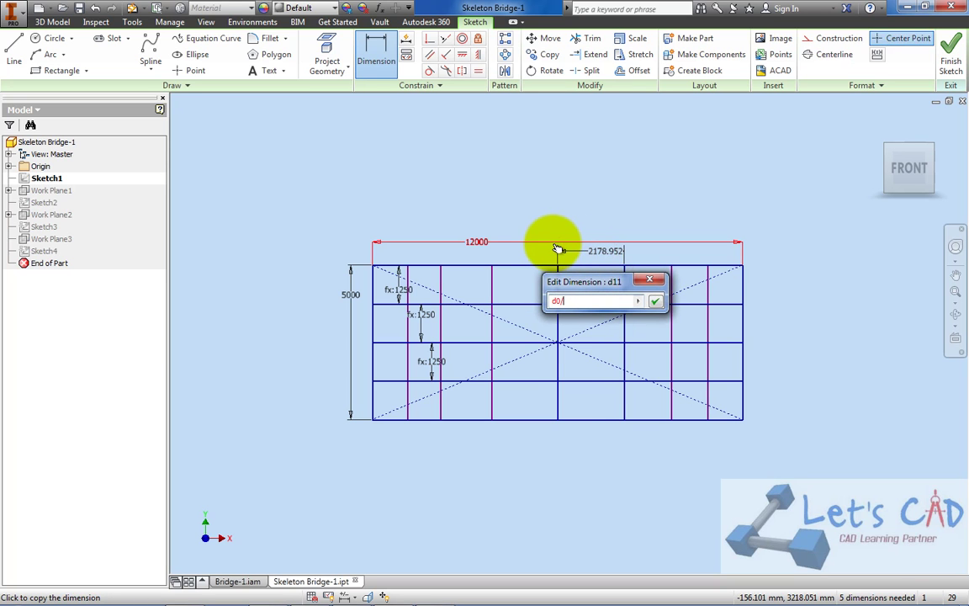
{"action": "key", "text": "Return"}
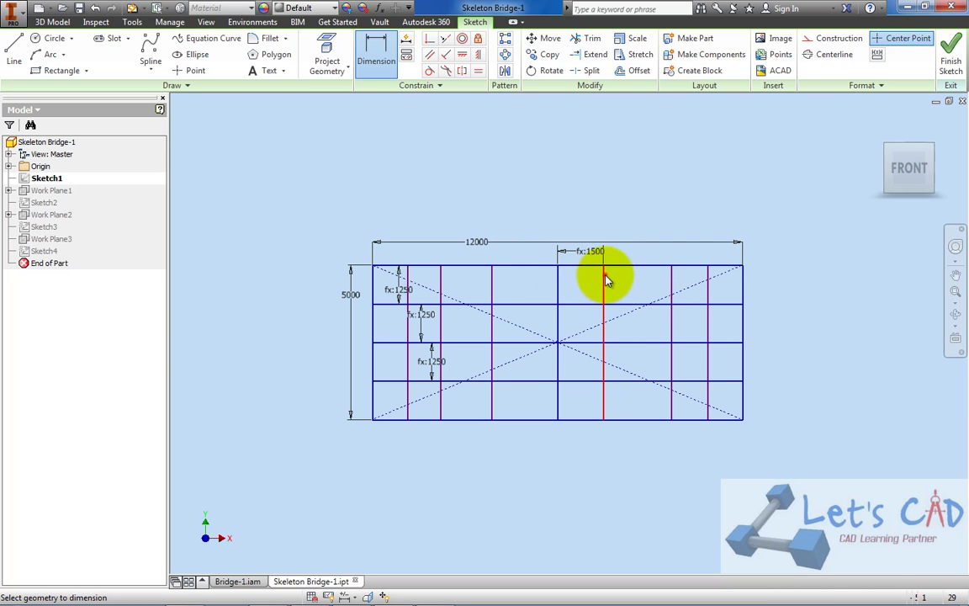
Step: Dimension the spacing between the first and second cross lines right of centre, linked to d11 (1500 mm)
{"action": "left_click", "coordinate": [607, 280]}
{"action": "left_click", "coordinate": [672, 273]}
{"action": "left_click", "coordinate": [648, 249]}
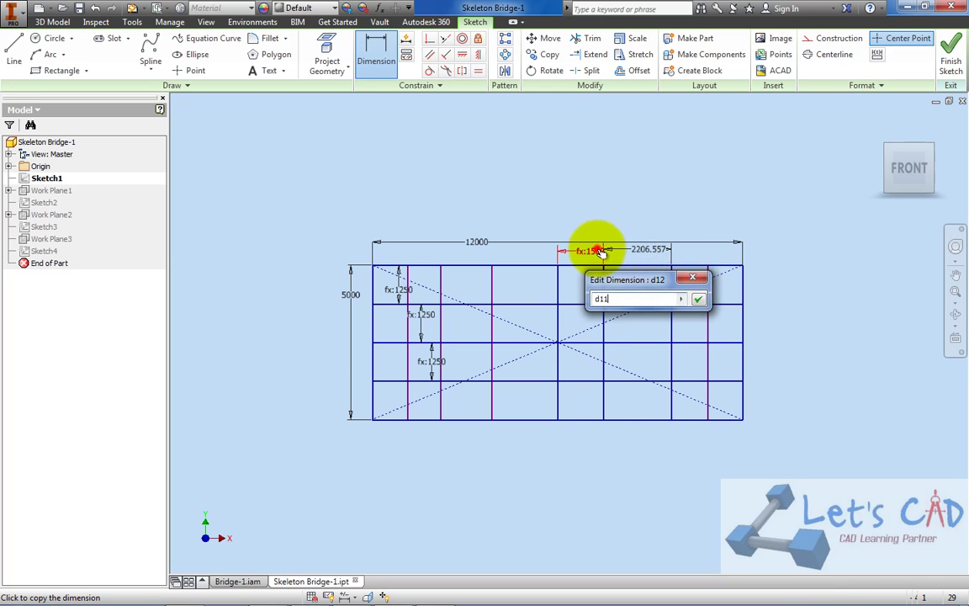
{"action": "left_click", "coordinate": [698, 299]}
Step: Dimension the spacing between the second and third cross lines right of centre, linked to d12 (1500 mm)
{"action": "left_click", "coordinate": [649, 276]}
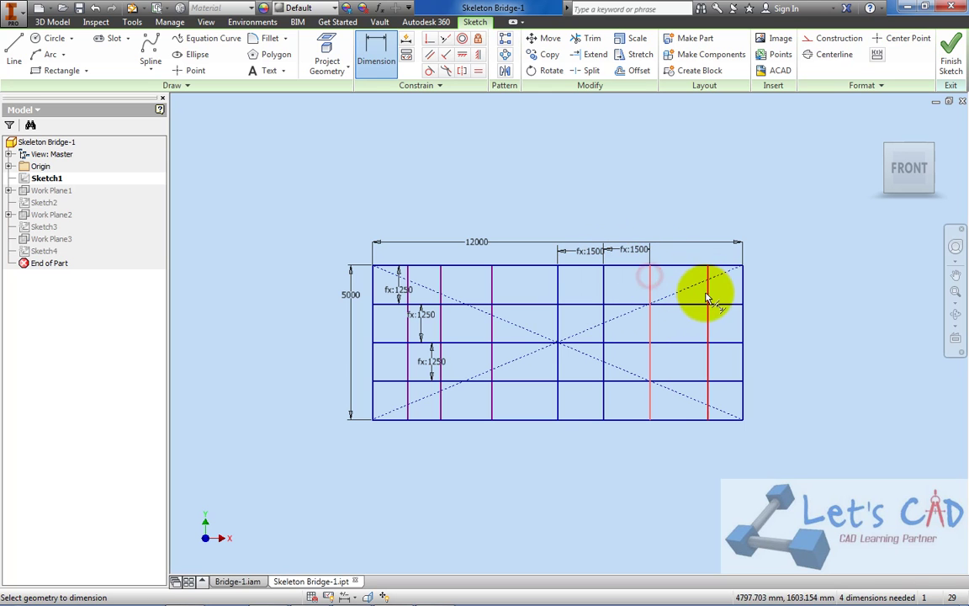
{"action": "left_click", "coordinate": [708, 294]}
{"action": "left_click", "coordinate": [670, 251]}
{"action": "left_click", "coordinate": [639, 246]}
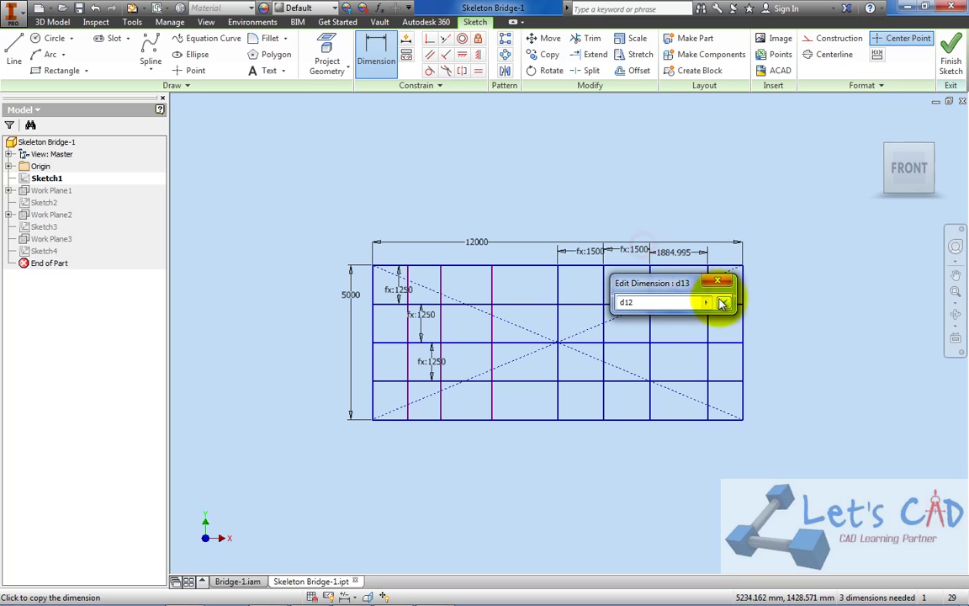
{"action": "left_click", "coordinate": [722, 303]}
Step: Add a driven dimension between the last cross line and the rectangle's right edge
{"action": "left_click", "coordinate": [695, 291]}
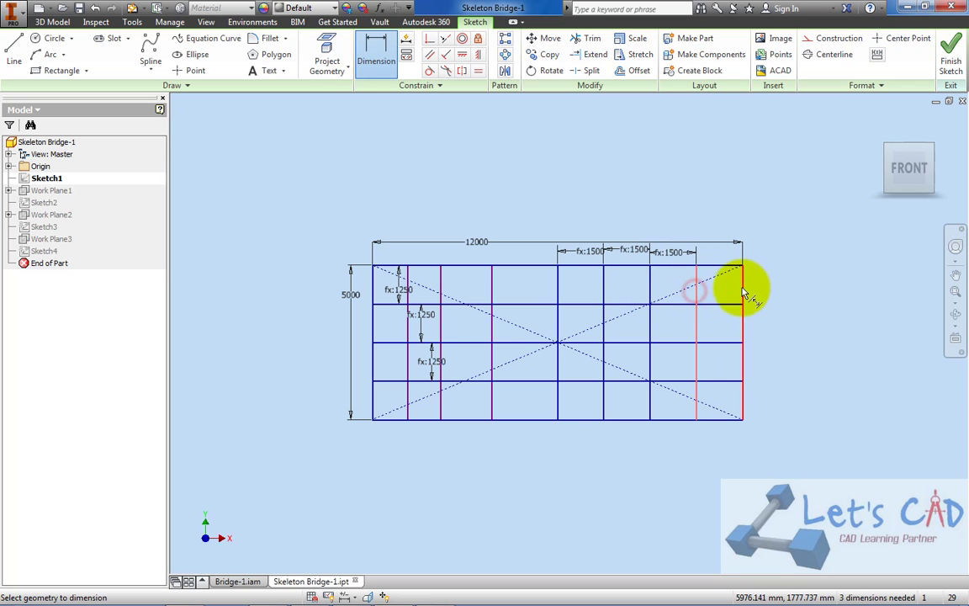
{"action": "left_click", "coordinate": [742, 293]}
{"action": "left_click", "coordinate": [728, 255]}
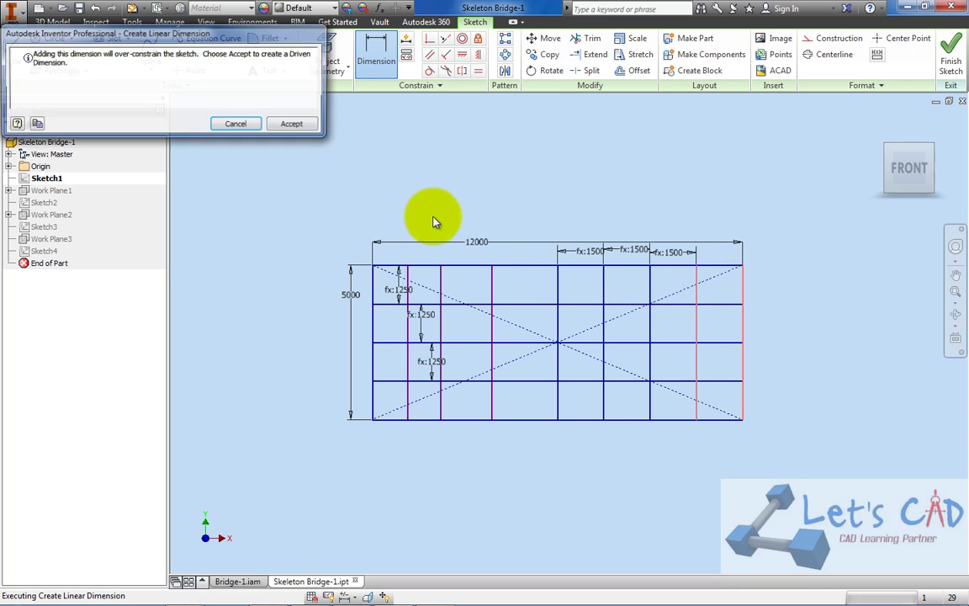
{"action": "left_click", "coordinate": [290, 129]}
Step: Dimension the spacing between the centre line and the first cross line on its left, linked to d11 (1500 mm)
{"action": "left_click", "coordinate": [493, 283]}
{"action": "left_click", "coordinate": [541, 260]}
{"action": "type", "text": "d11"}
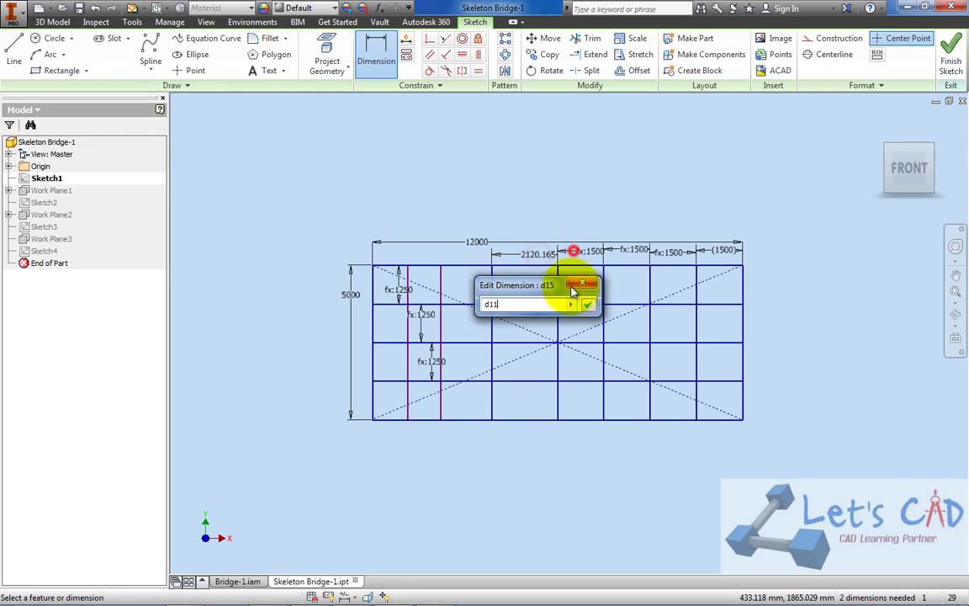
{"action": "left_click", "coordinate": [587, 304]}
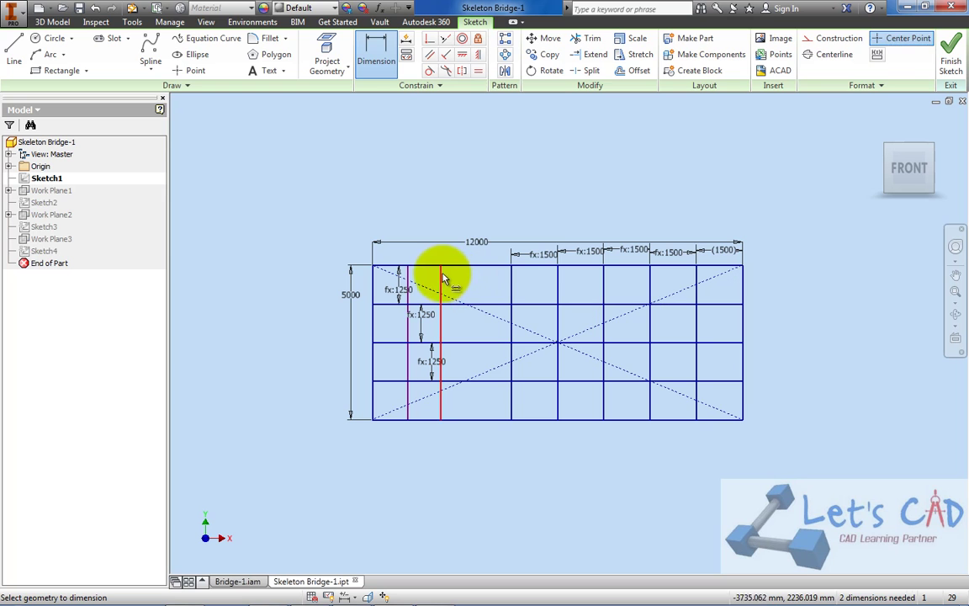
Step: Dimension the spacing between the first and second cross lines left of centre, linked to d15 (1500 mm)
{"action": "left_click", "coordinate": [443, 275]}
{"action": "left_click", "coordinate": [513, 284]}
{"action": "left_click", "coordinate": [493, 255]}
{"action": "type", "text": "d11"}
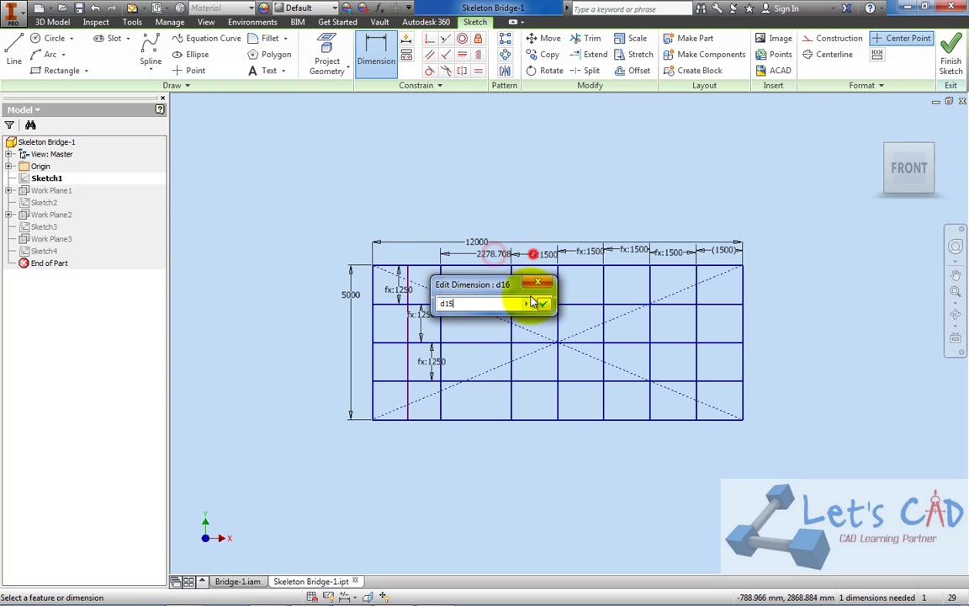
{"action": "left_click", "coordinate": [541, 302]}
Step: Dimension the spacing between the second and third cross lines left of centre, linked to d16 (1500 mm)
{"action": "left_click", "coordinate": [468, 275]}
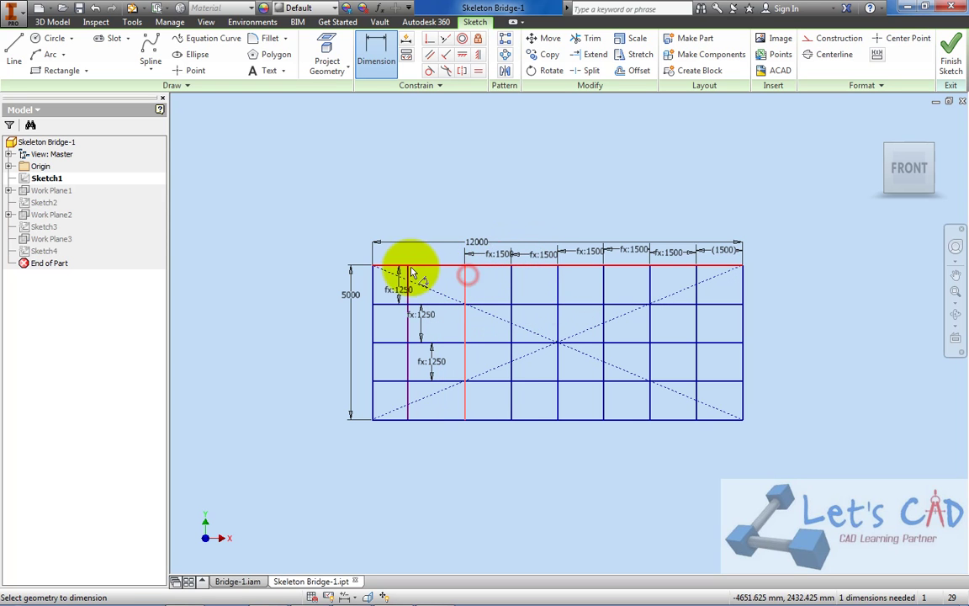
{"action": "left_click", "coordinate": [409, 278]}
{"action": "left_click", "coordinate": [493, 252]}
{"action": "type", "text": "d16"}
{"action": "left_click", "coordinate": [486, 309]}
Step: Add a driven dimension between the leftmost cross line and the rectangle's left edge, and end the Dimension command
{"action": "left_click", "coordinate": [419, 275]}
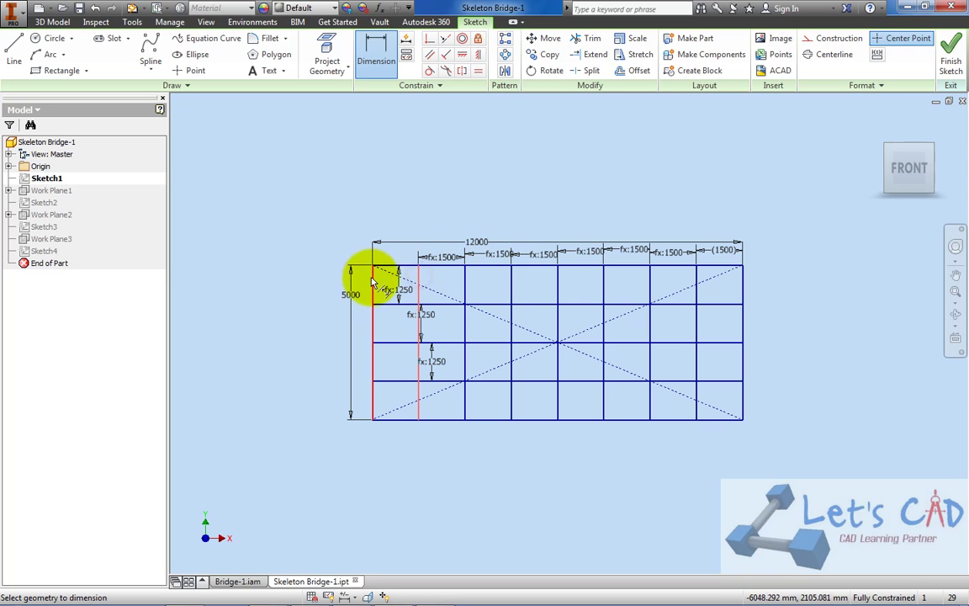
{"action": "left_click", "coordinate": [372, 268]}
{"action": "left_click", "coordinate": [388, 257]}
{"action": "left_click", "coordinate": [294, 124]}
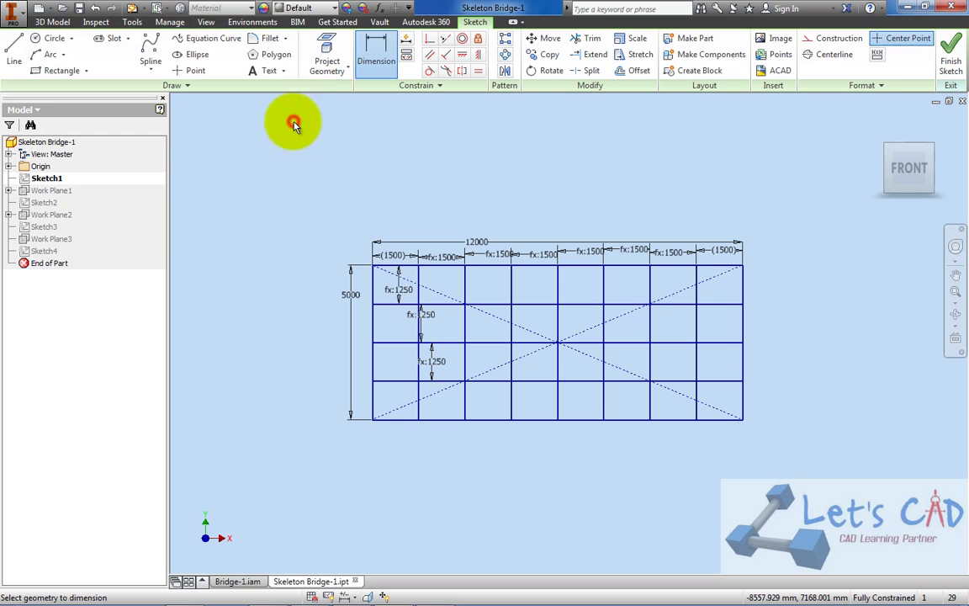
{"action": "right_click", "coordinate": [402, 178]}
{"action": "left_click", "coordinate": [445, 173]}
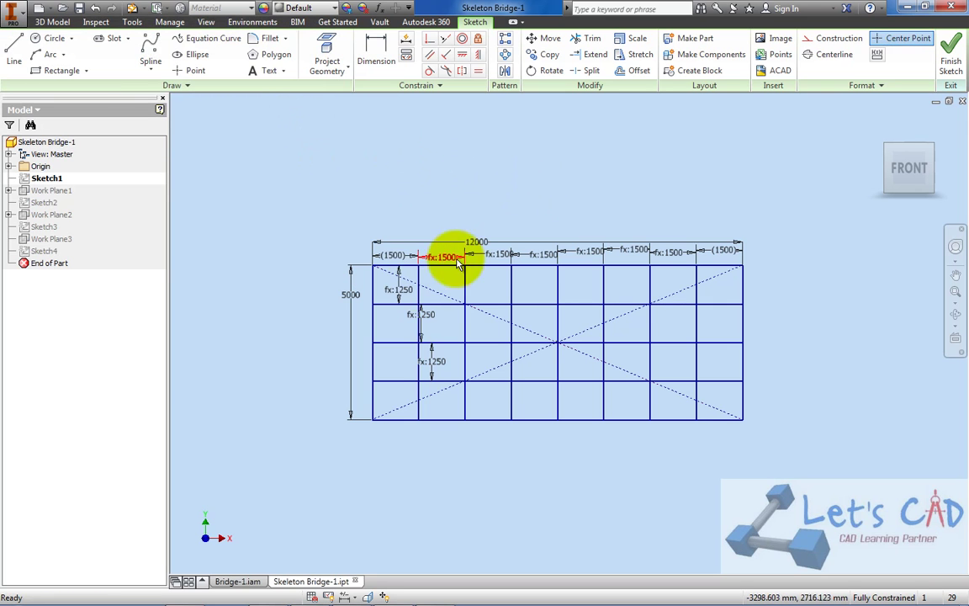
{"action": "left_click", "coordinate": [384, 57]}
{"action": "left_click", "coordinate": [418, 275]}
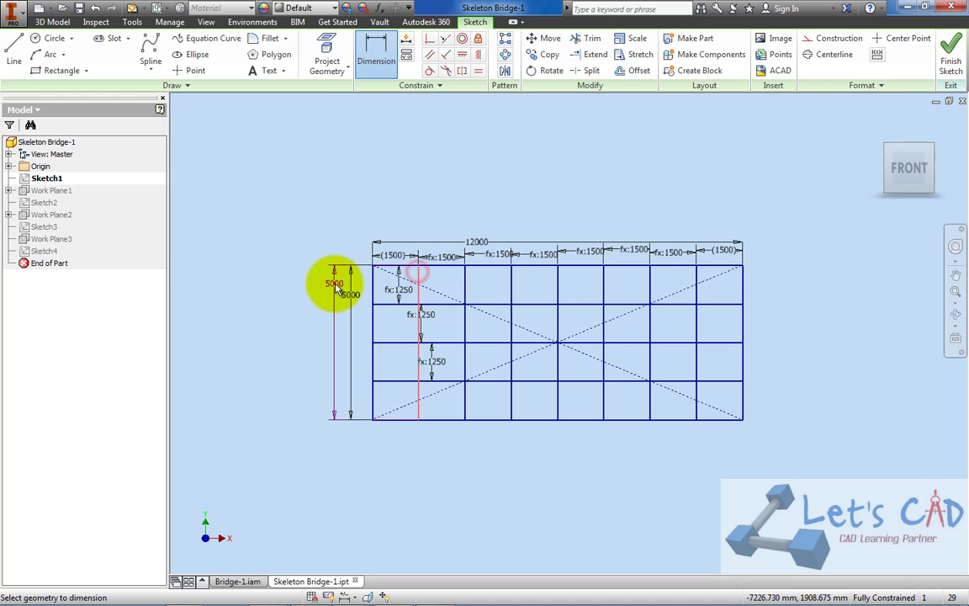
{"action": "left_click", "coordinate": [330, 283]}
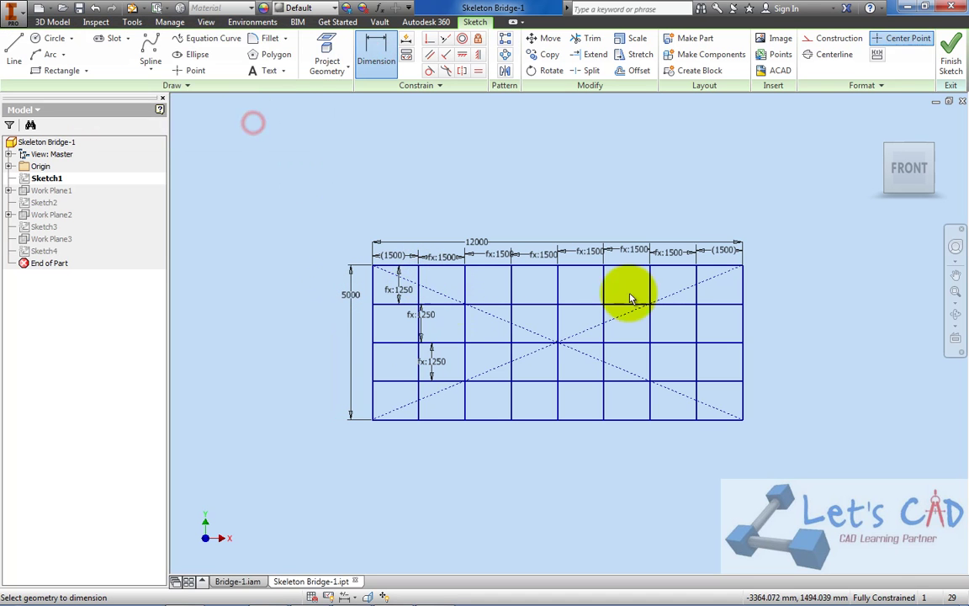
{"action": "right_click", "coordinate": [380, 182]}
{"action": "left_click", "coordinate": [427, 183]}
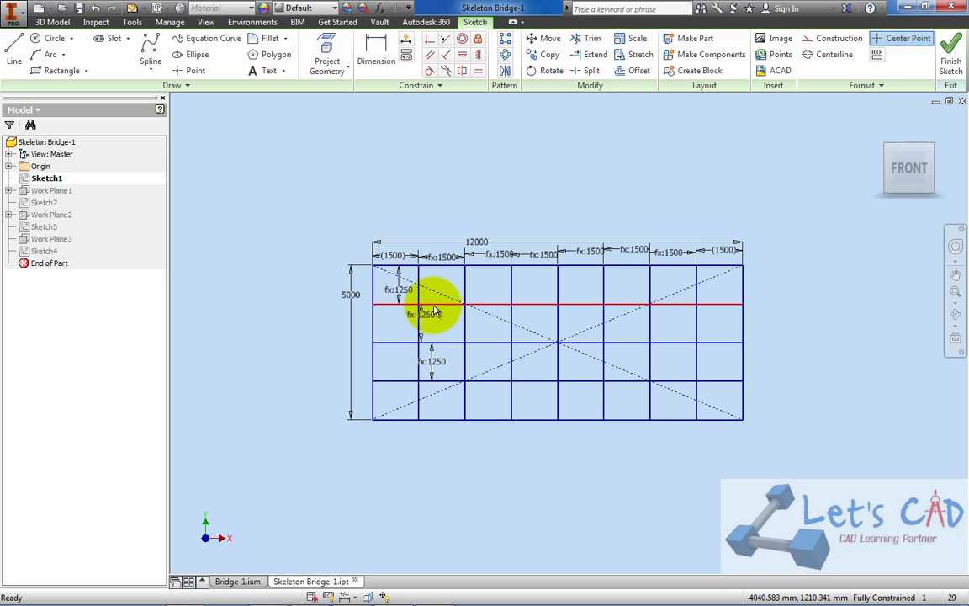
Step: Finish Sketch1 in the skeleton part and exit the frame analysis environment in the Bridge-1.iam assembly
{"action": "left_click", "coordinate": [953, 71]}
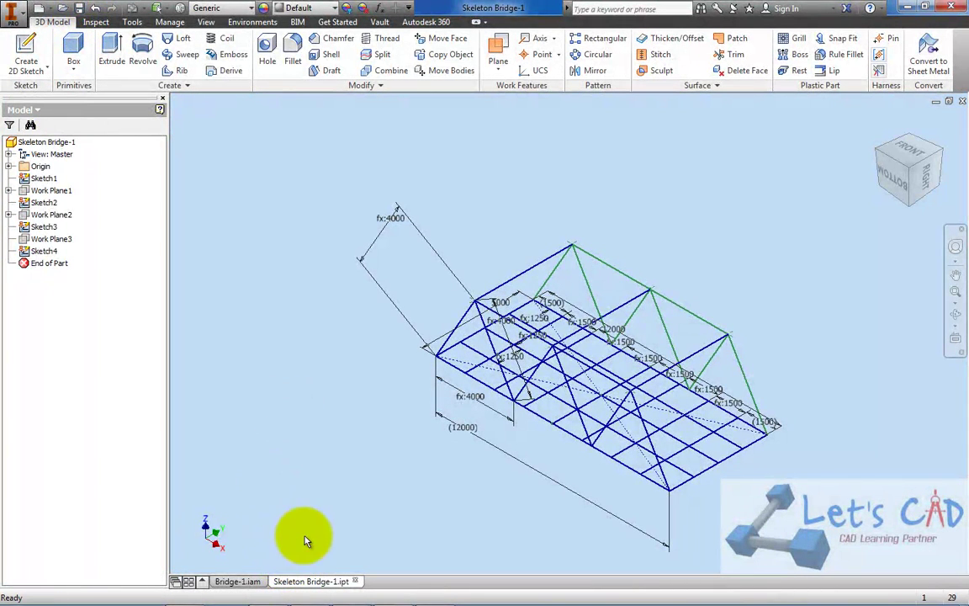
{"action": "left_click", "coordinate": [252, 580]}
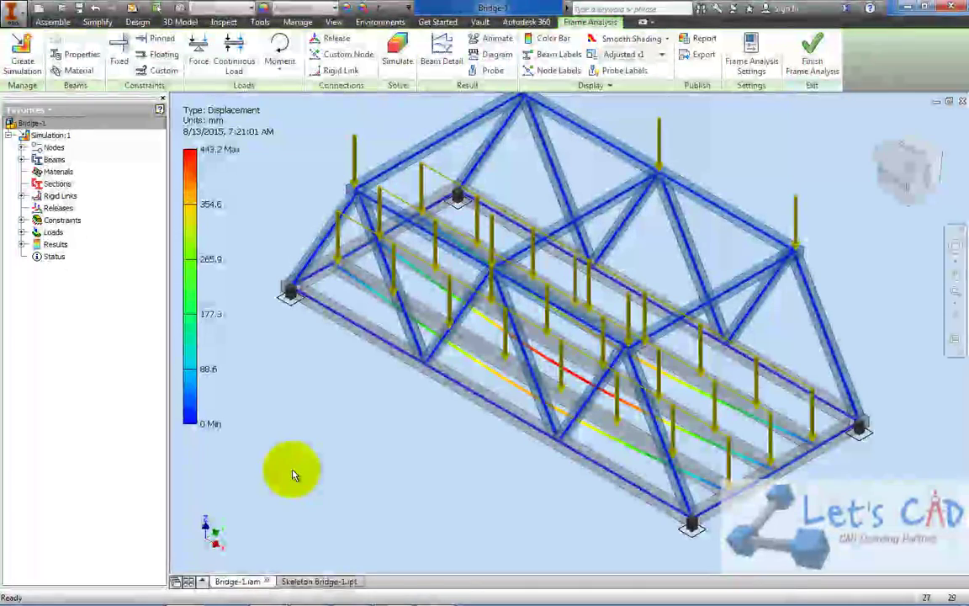
{"action": "left_click", "coordinate": [814, 52]}
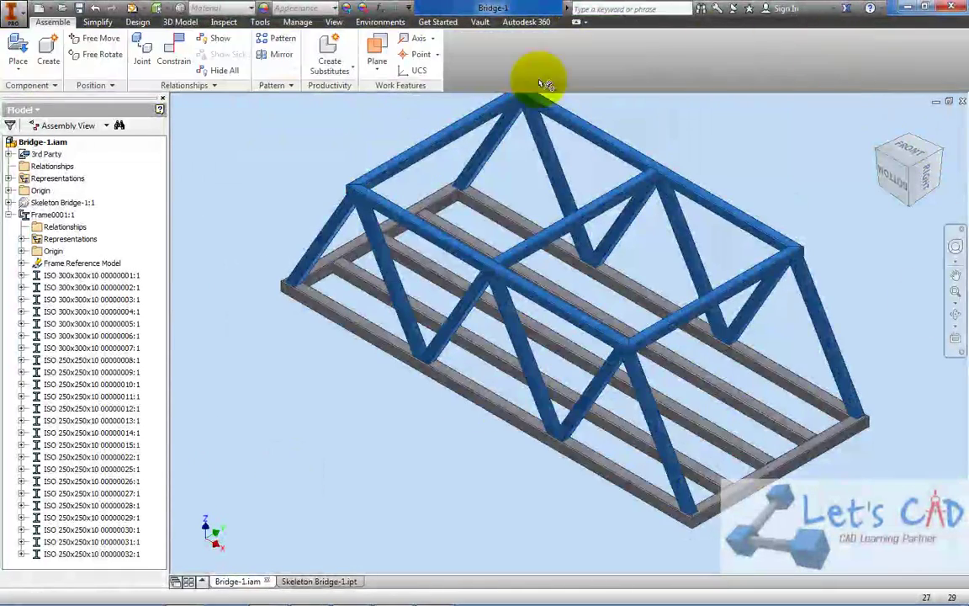
Step: Make the Skeleton Bridge-1 part visible in the Bridge-1 assembly
{"action": "right_click", "coordinate": [61, 203]}
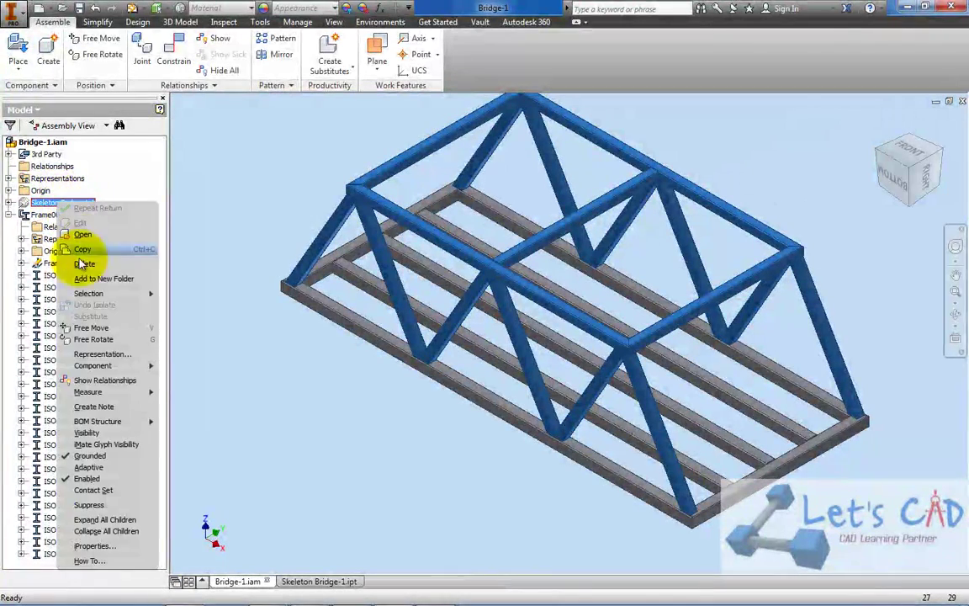
{"action": "left_click", "coordinate": [91, 432]}
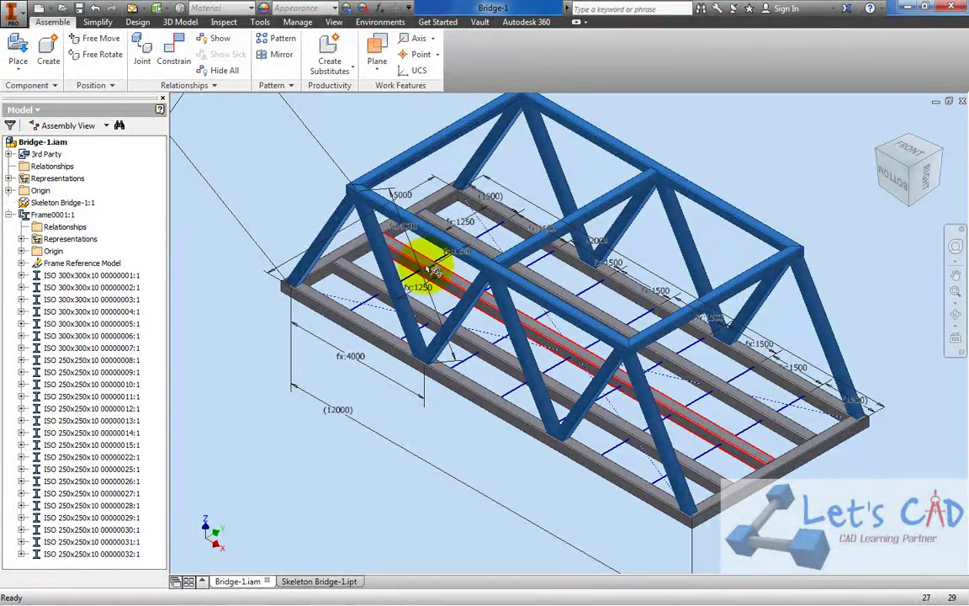
{"action": "middle_click_drag", "start_coordinate": [195, 146], "coordinate": [264, 153]}
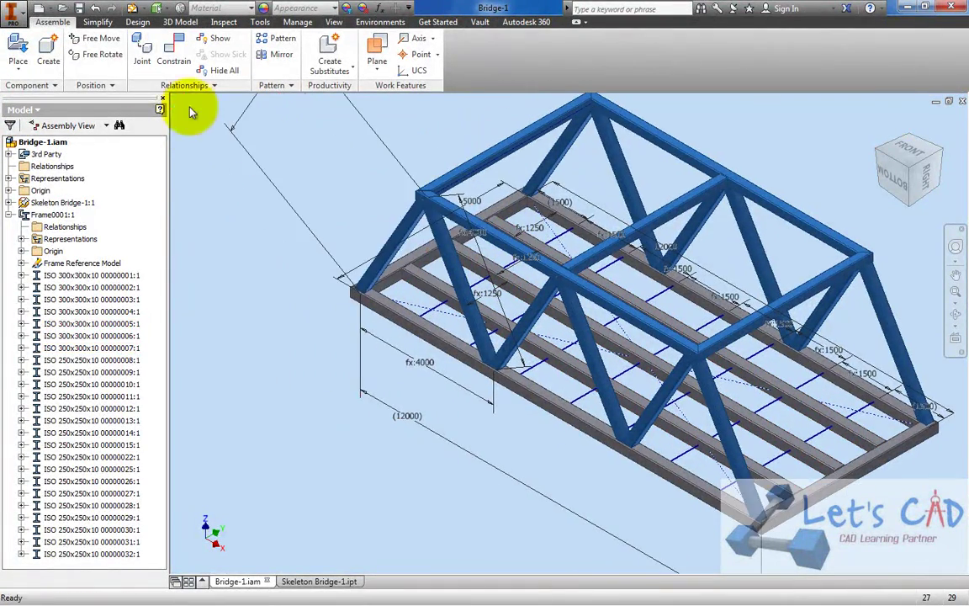
Step: Insert ISO 4019 (Square) 300x300x10 frame members along the seven cross lines of the skeleton's floor sketch
{"action": "left_click", "coordinate": [139, 26]}
{"action": "left_click", "coordinate": [97, 55]}
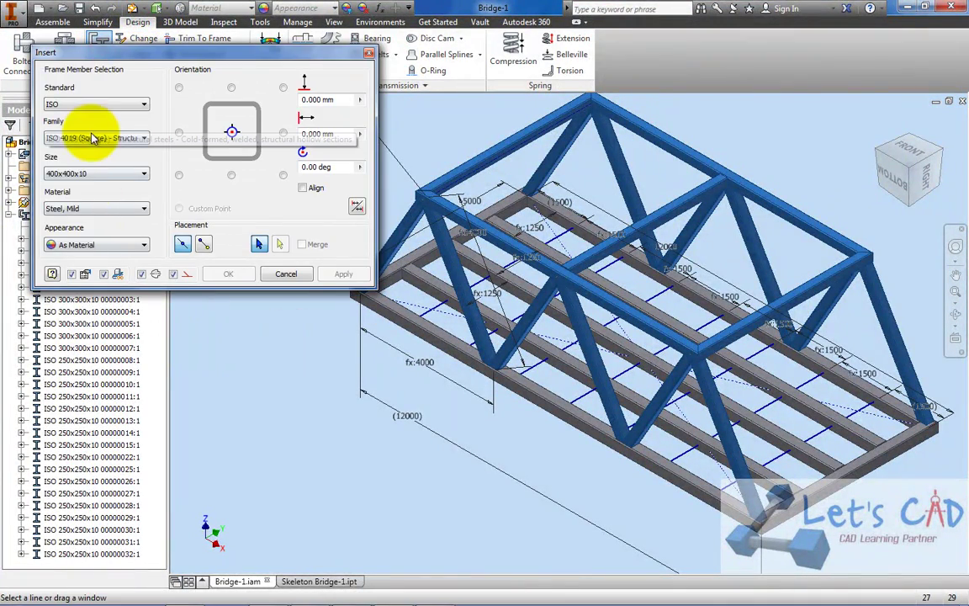
{"action": "left_click", "coordinate": [81, 174]}
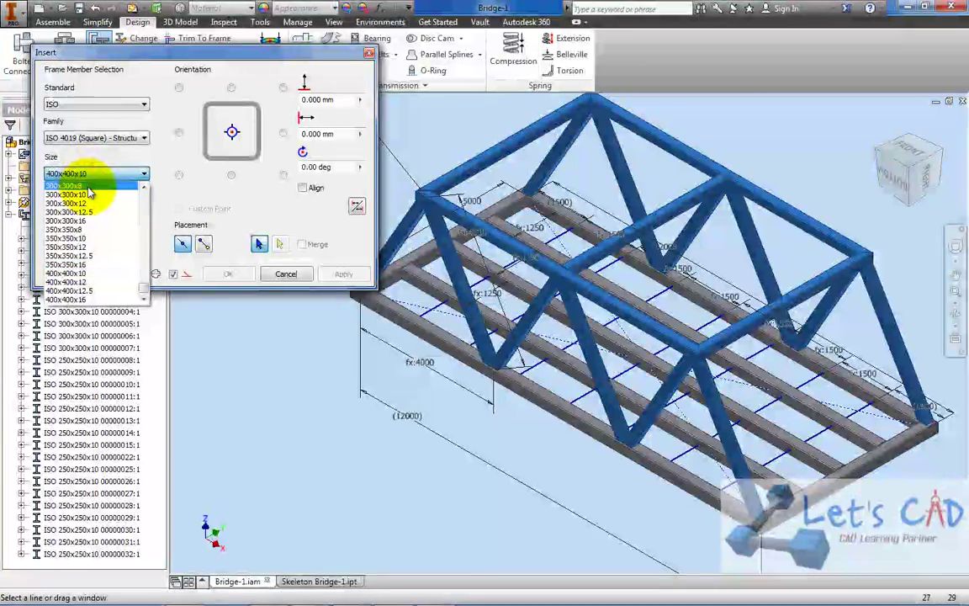
{"action": "left_click", "coordinate": [87, 196]}
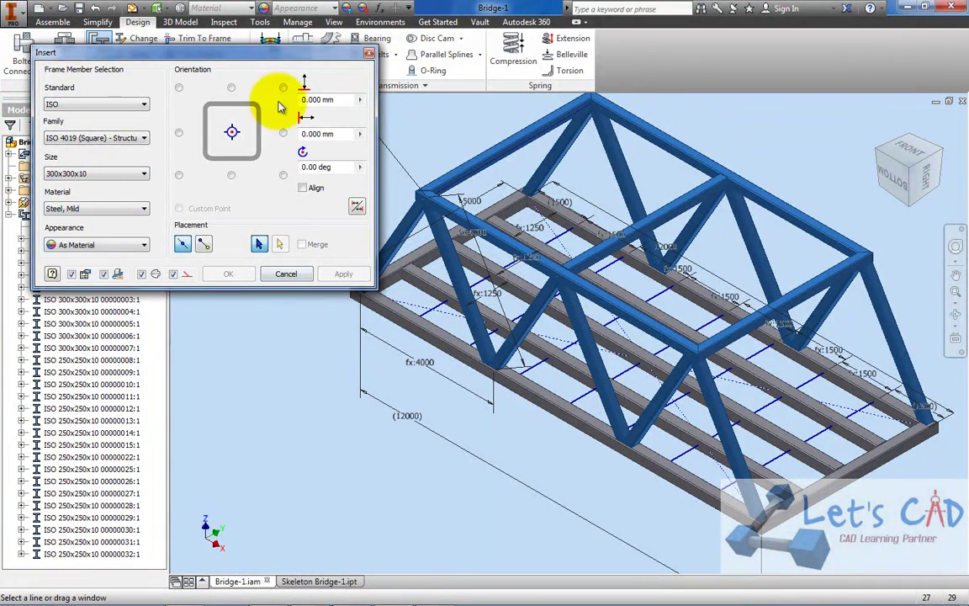
{"action": "left_click", "coordinate": [443, 302]}
{"action": "left_click", "coordinate": [516, 318]}
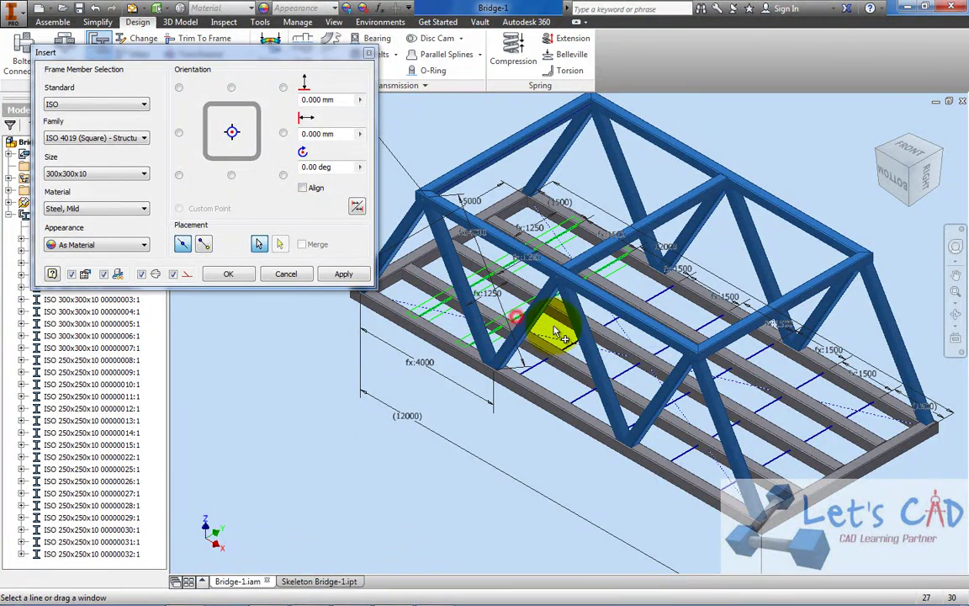
{"action": "left_click", "coordinate": [569, 348]}
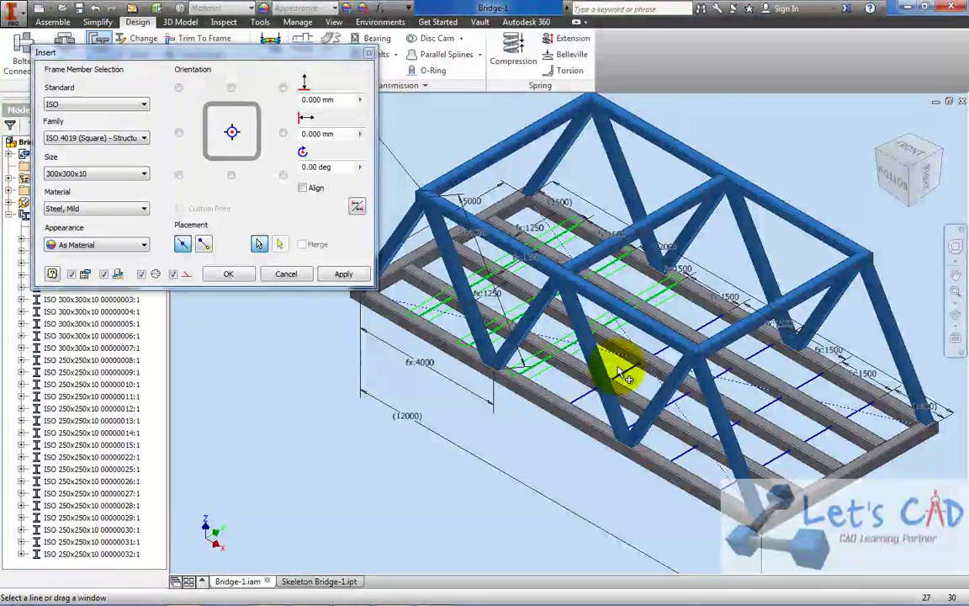
{"action": "left_click", "coordinate": [625, 375]}
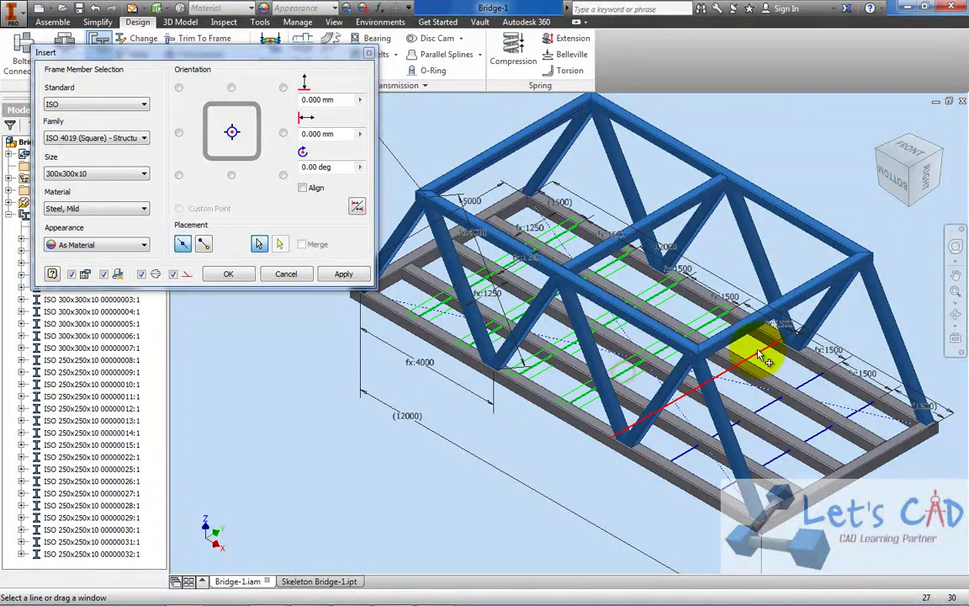
{"action": "left_click", "coordinate": [811, 383]}
{"action": "left_click", "coordinate": [873, 415]}
{"action": "left_click", "coordinate": [227, 273]}
{"action": "left_click", "coordinate": [522, 335]}
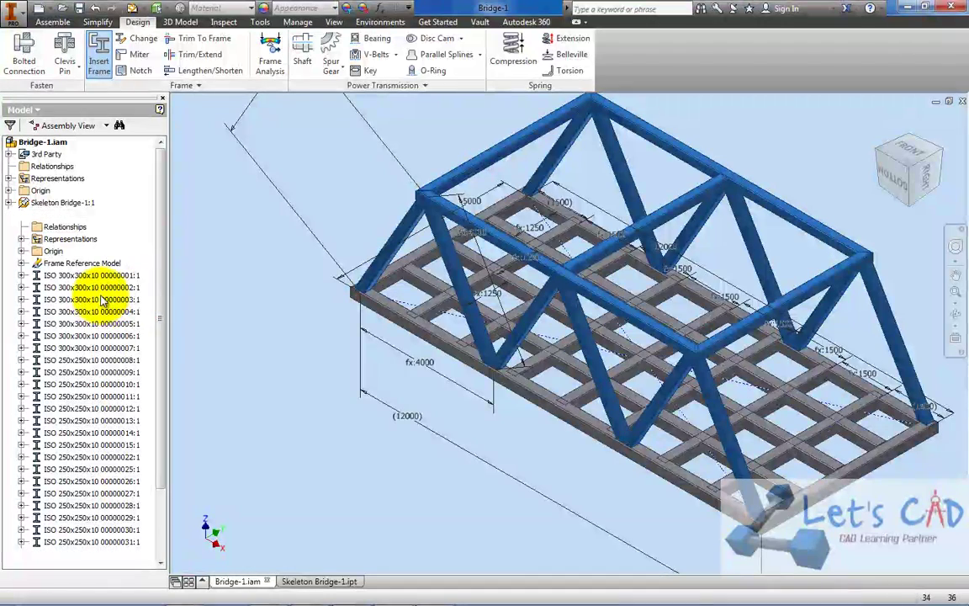
Step: Hide the three inner lengthwise floor beams, selected with part priority, and hide the Skeleton Bridge-1 part
{"action": "left_click", "coordinate": [156, 8]}
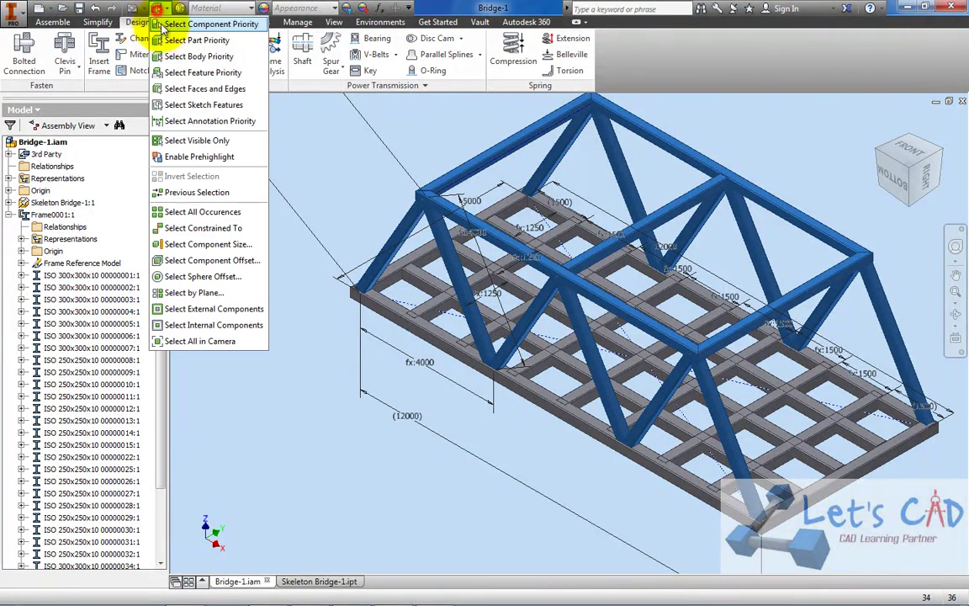
{"action": "left_click", "coordinate": [164, 38]}
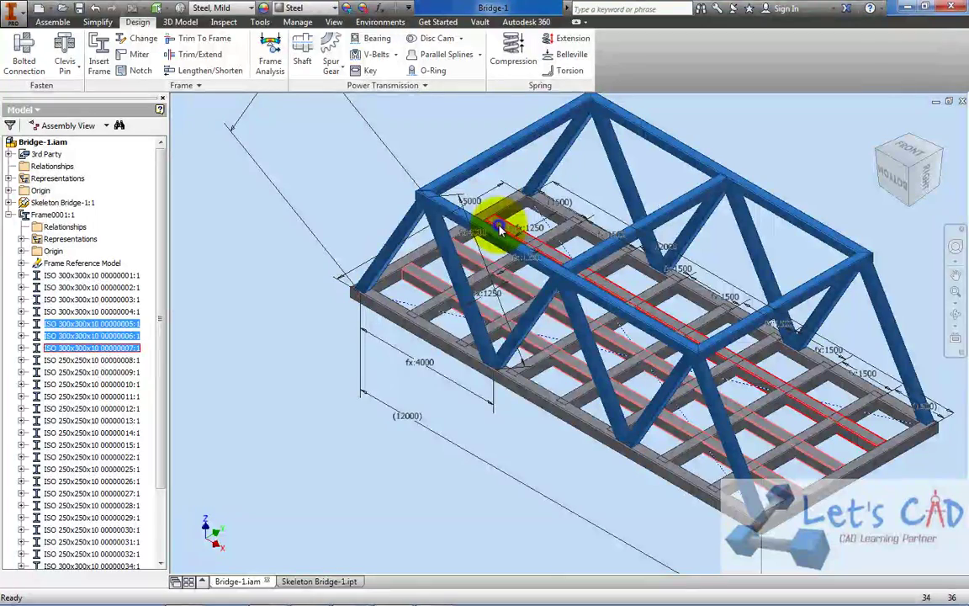
{"action": "right_click", "coordinate": [500, 228]}
{"action": "left_click", "coordinate": [531, 244]}
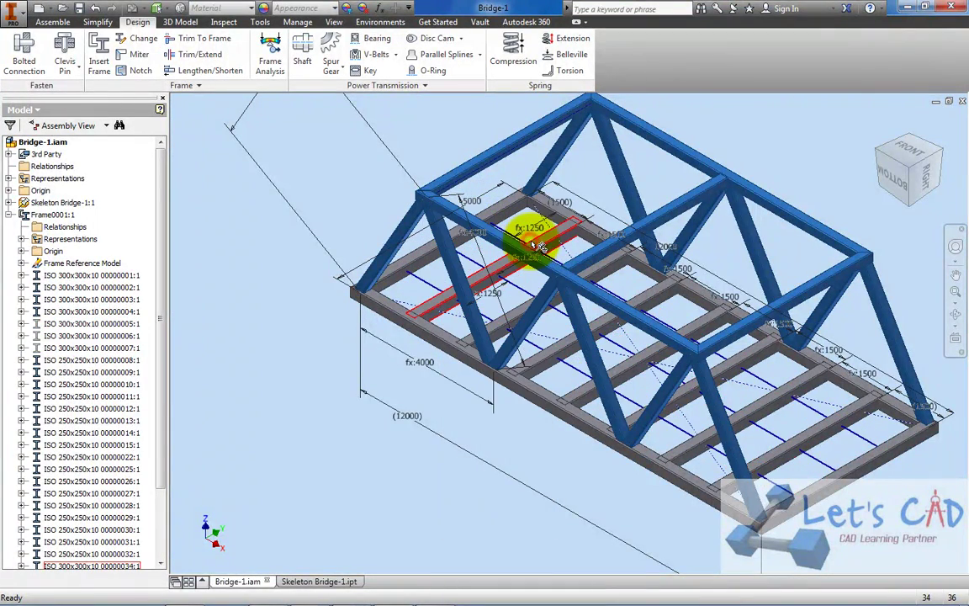
{"action": "middle_click_drag", "start_coordinate": [530, 250], "coordinate": [503, 229]}
{"action": "right_click", "coordinate": [82, 206]}
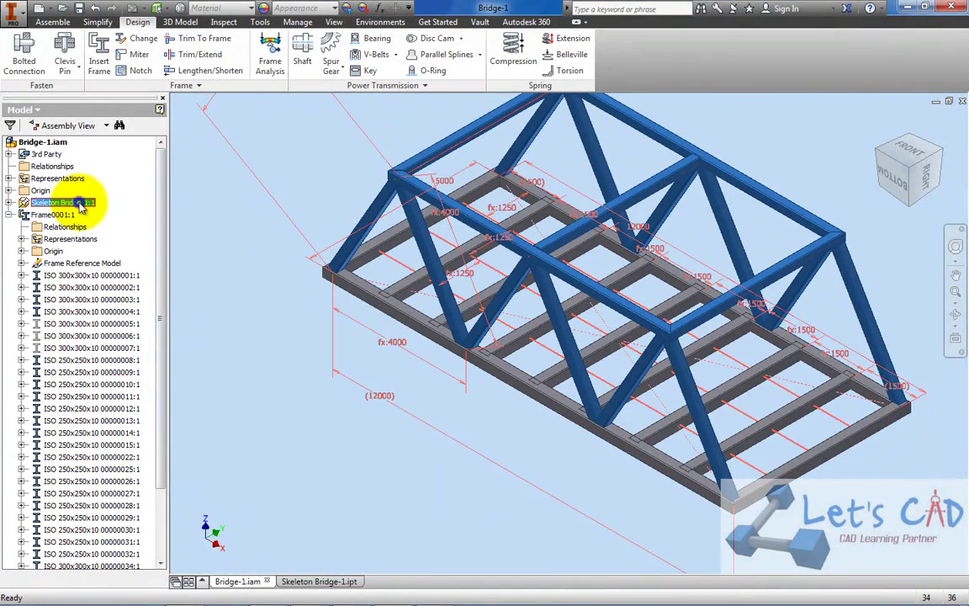
{"action": "left_click", "coordinate": [110, 444]}
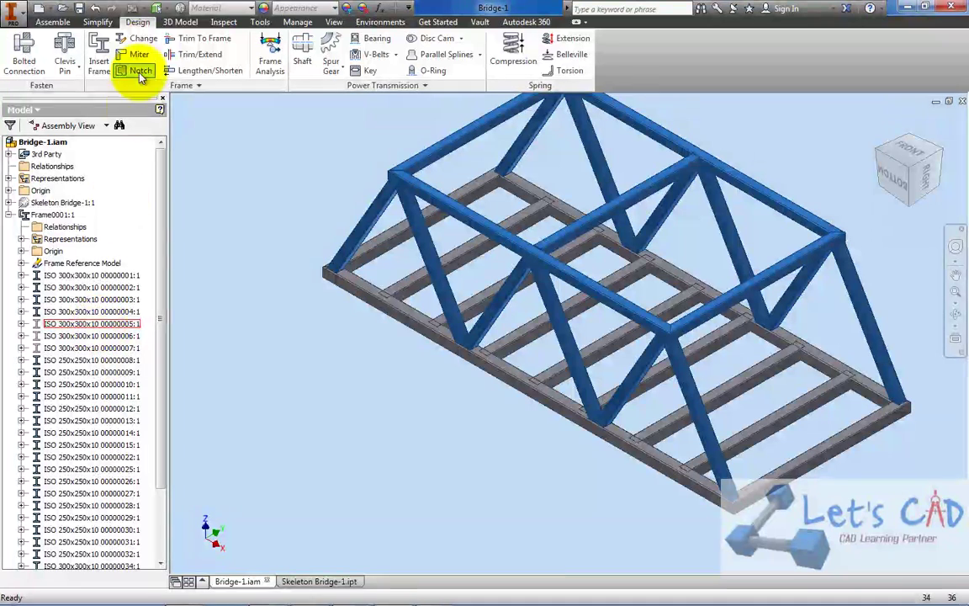
Step: Trim the seven cross members to the inner face of the floor's far side beam, with 0 mm offset
{"action": "left_click", "coordinate": [183, 55]}
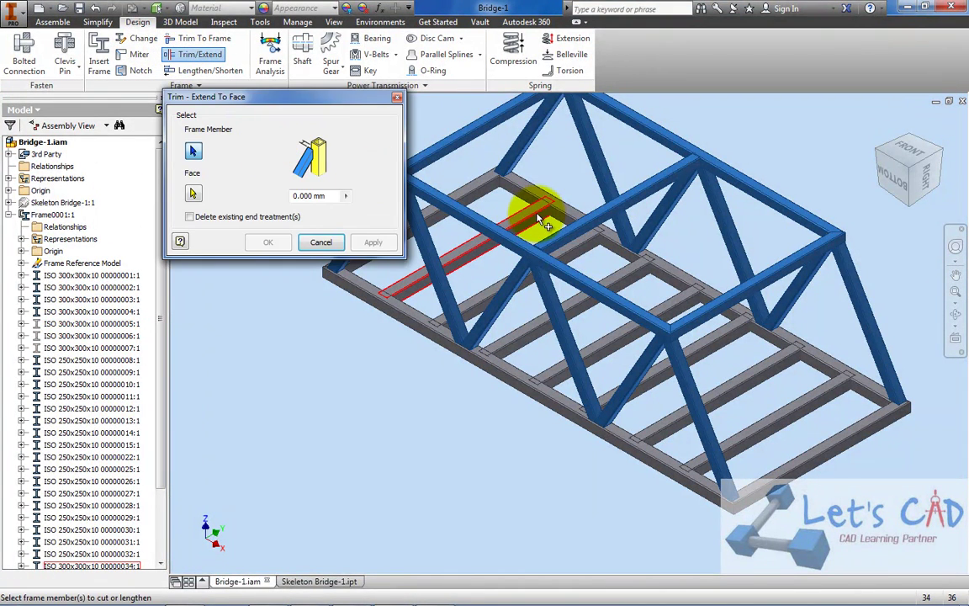
{"action": "left_click", "coordinate": [518, 218]}
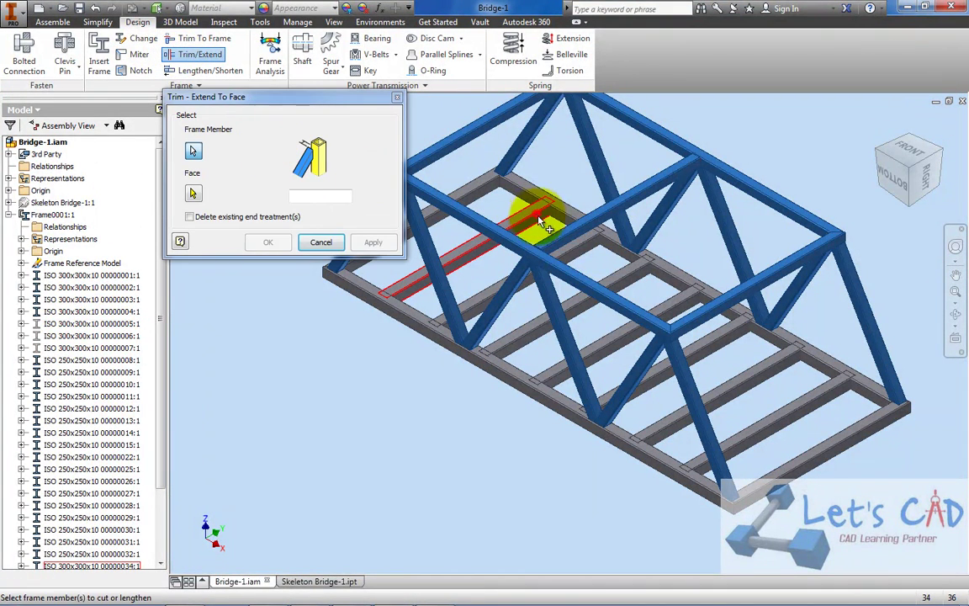
{"action": "left_click", "coordinate": [615, 280]}
{"action": "left_click", "coordinate": [659, 310]}
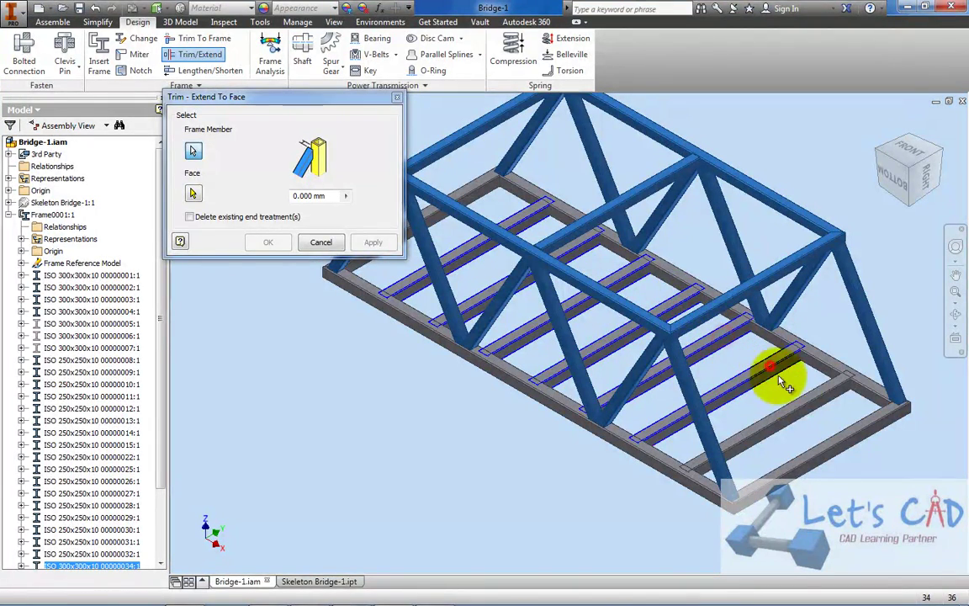
{"action": "left_click", "coordinate": [192, 193]}
{"action": "scroll", "coordinate": [871, 398], "scroll_direction": "up", "scroll_amount": 3}
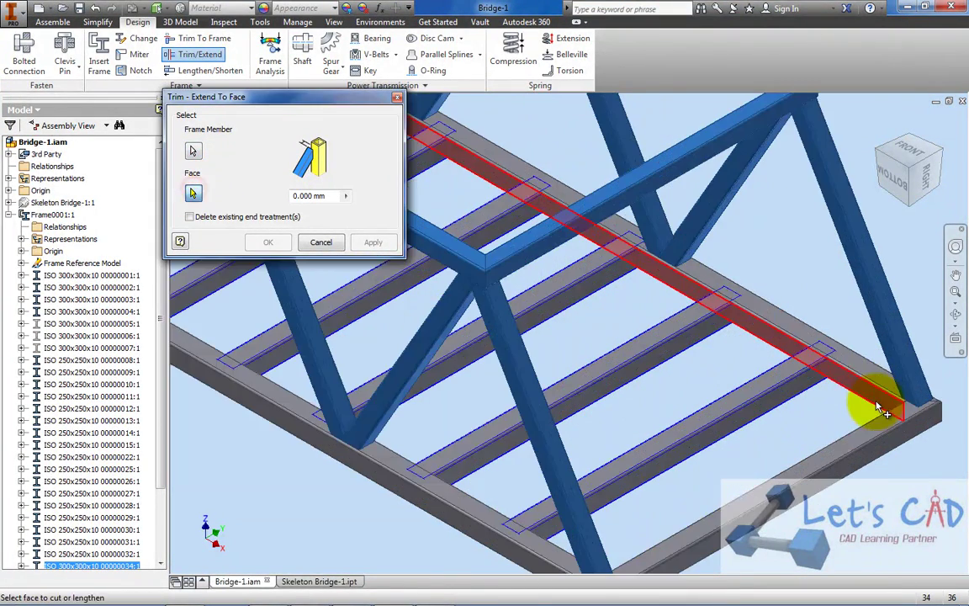
{"action": "left_click", "coordinate": [870, 398]}
{"action": "left_click", "coordinate": [372, 242]}
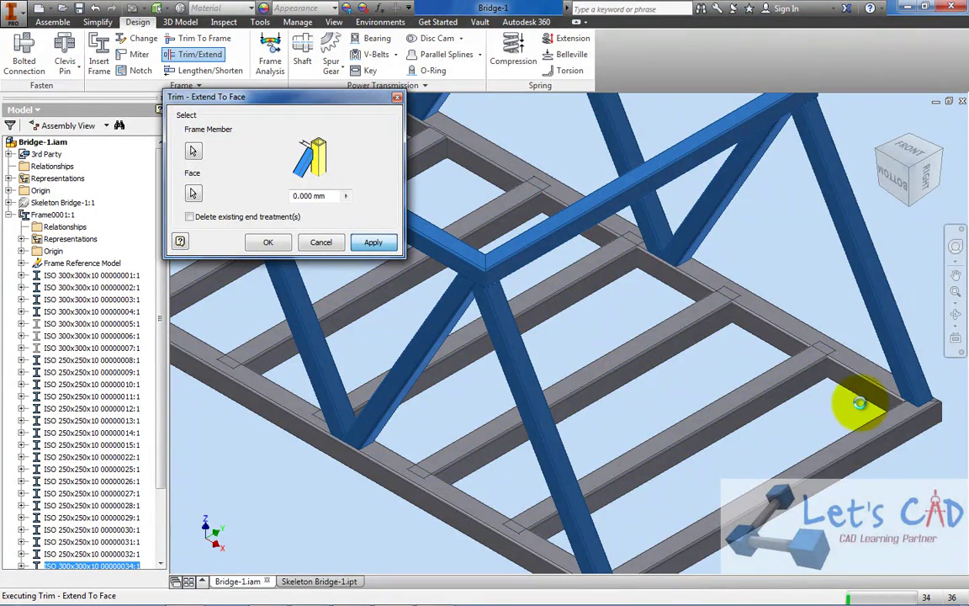
Step: Trim the other ends of the cross members to the opposite side beam's inner face and end Trim/Extend
{"action": "left_click", "coordinate": [941, 153]}
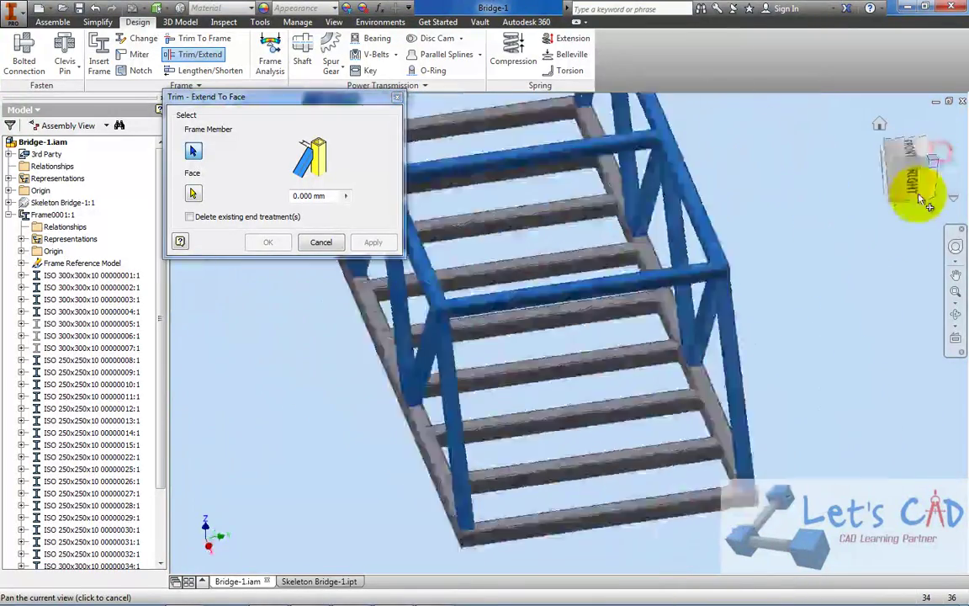
{"action": "scroll", "coordinate": [433, 440], "scroll_direction": "down", "scroll_amount": 3}
{"action": "left_click", "coordinate": [442, 412]}
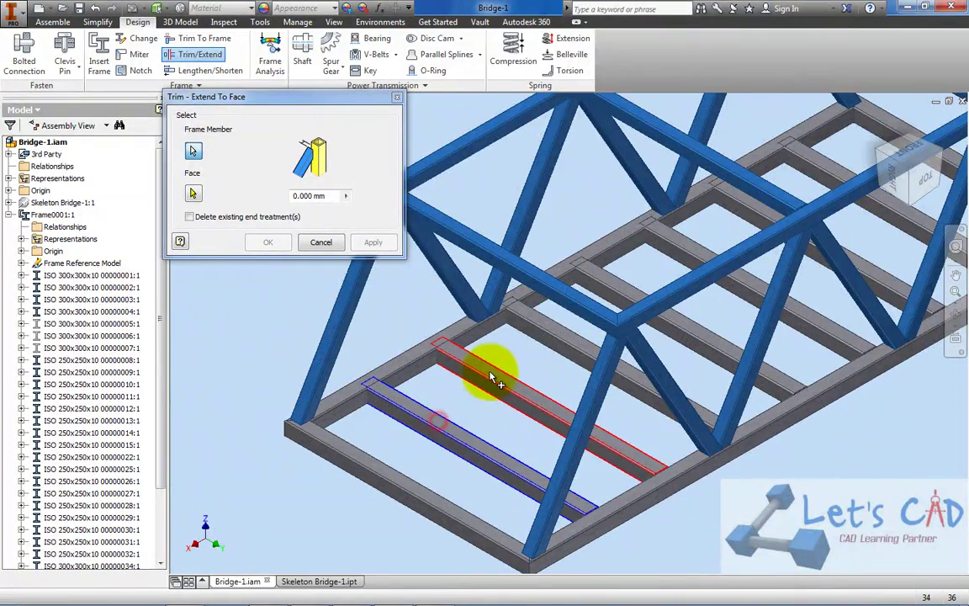
{"action": "left_click", "coordinate": [492, 370]}
{"action": "left_click", "coordinate": [551, 328]}
{"action": "left_click", "coordinate": [594, 271]}
{"action": "left_click", "coordinate": [674, 243]}
{"action": "left_click", "coordinate": [782, 185]}
{"action": "left_click", "coordinate": [192, 194]}
{"action": "left_click", "coordinate": [478, 335]}
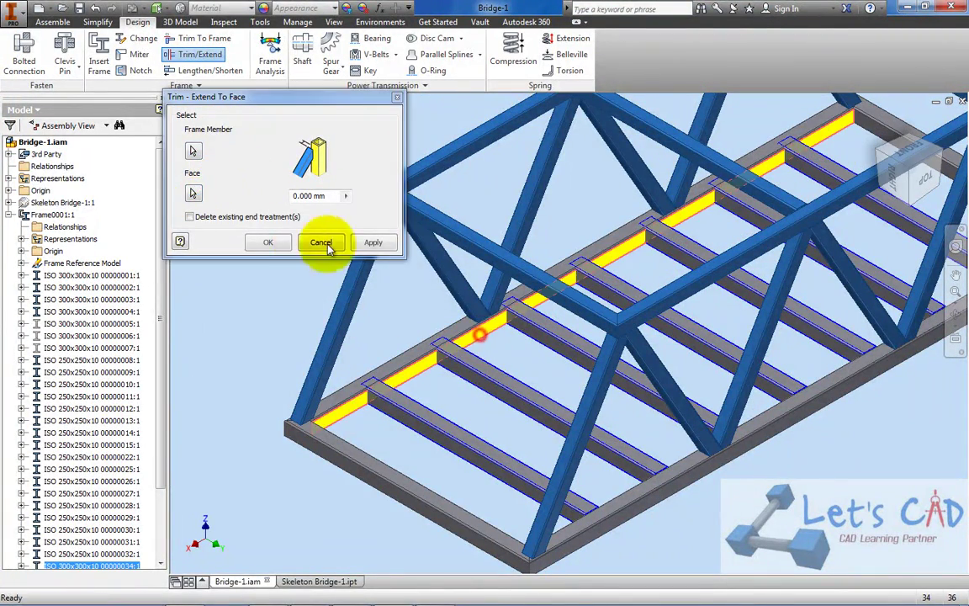
{"action": "left_click", "coordinate": [269, 242]}
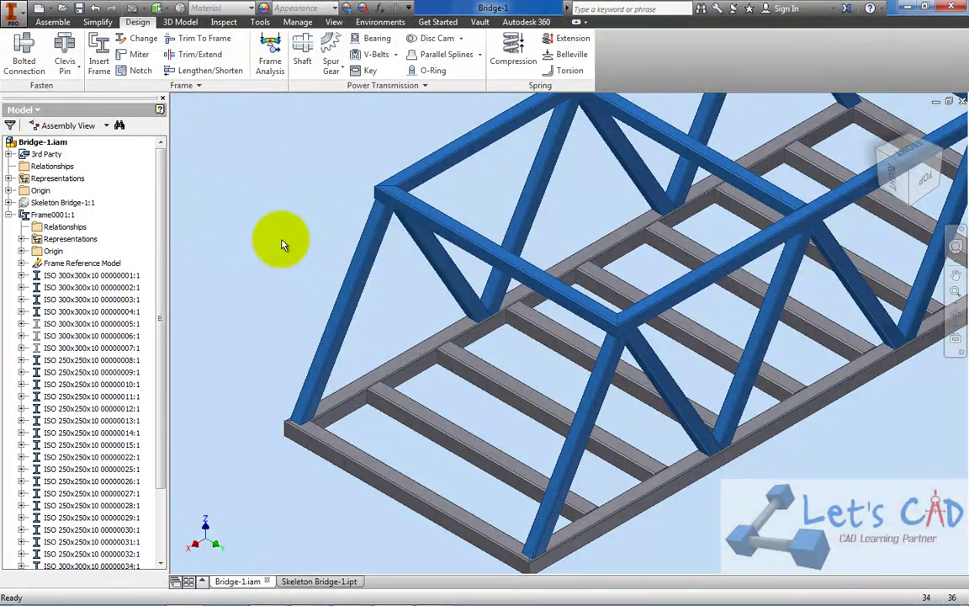
Step: Reopen the frame analysis and review its results, constraints and the settings of Continuous Load:1
{"action": "left_click", "coordinate": [270, 55]}
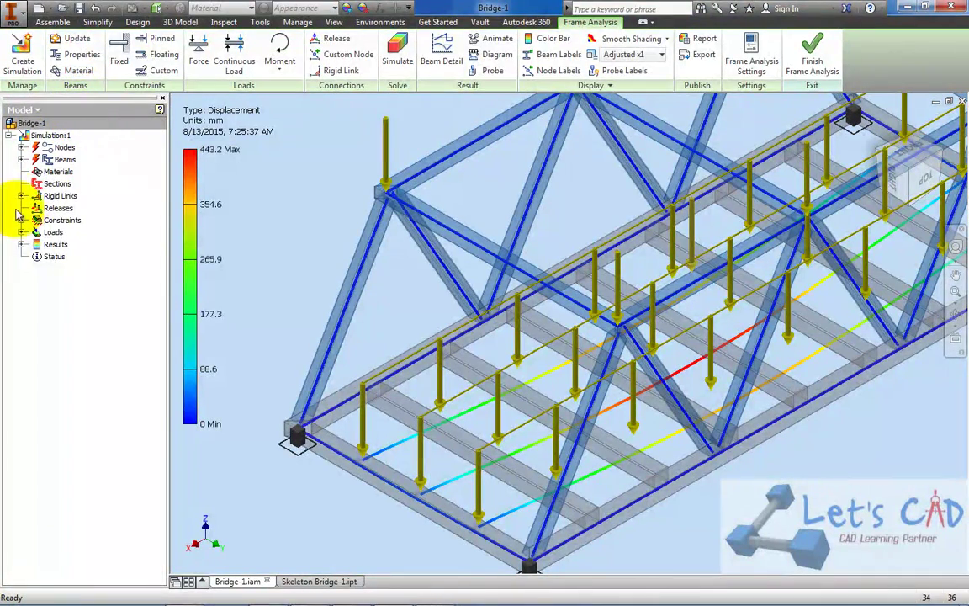
{"action": "left_click", "coordinate": [22, 244]}
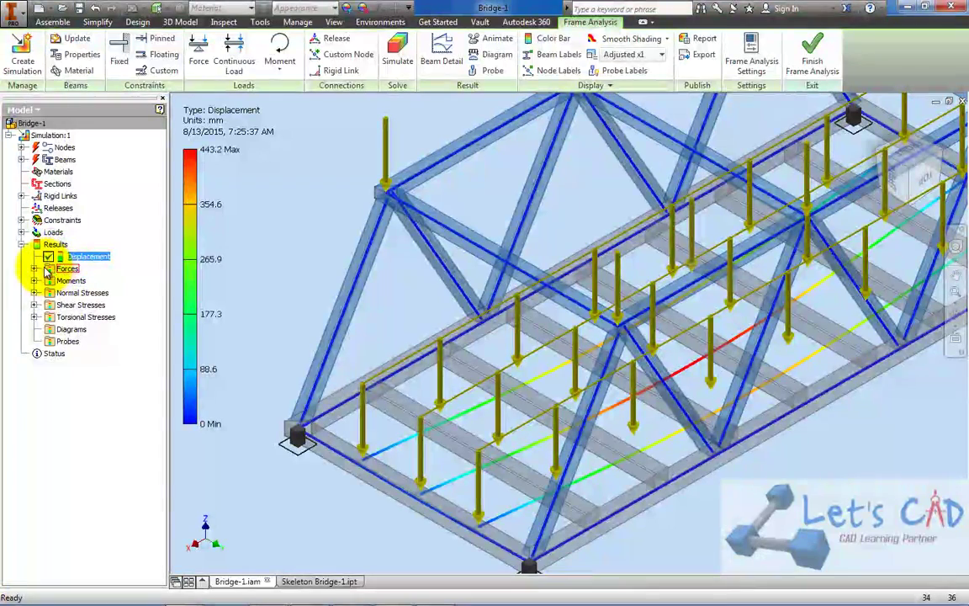
{"action": "left_click", "coordinate": [22, 219]}
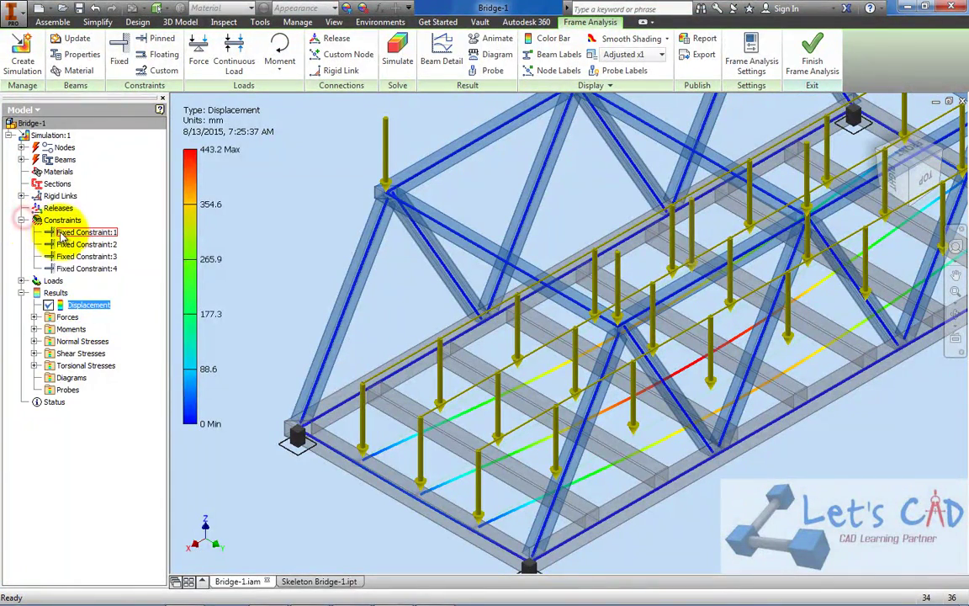
{"action": "left_click", "coordinate": [23, 281]}
{"action": "double_click", "coordinate": [67, 306]}
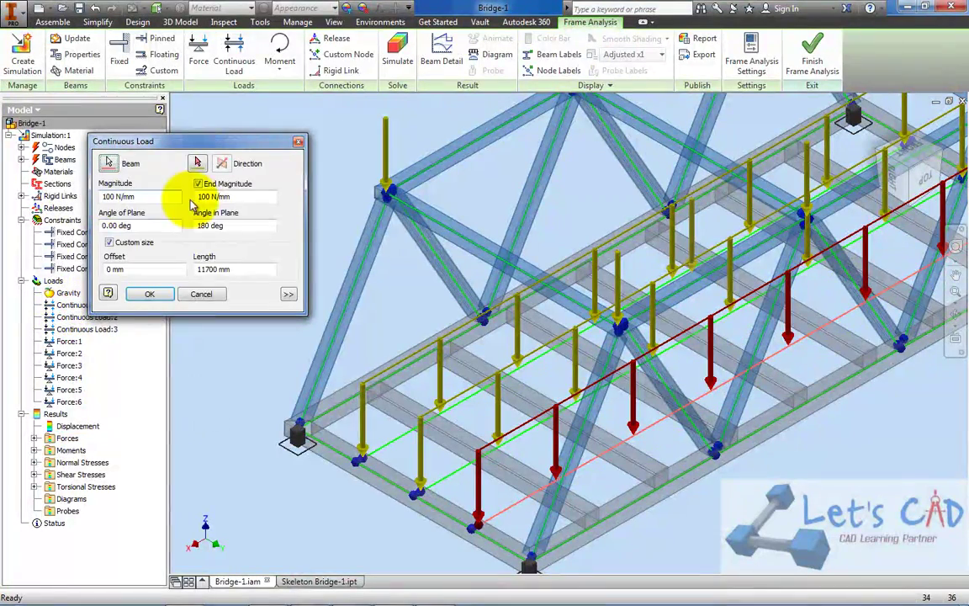
{"action": "left_click", "coordinate": [200, 351]}
{"action": "left_click", "coordinate": [251, 267]}
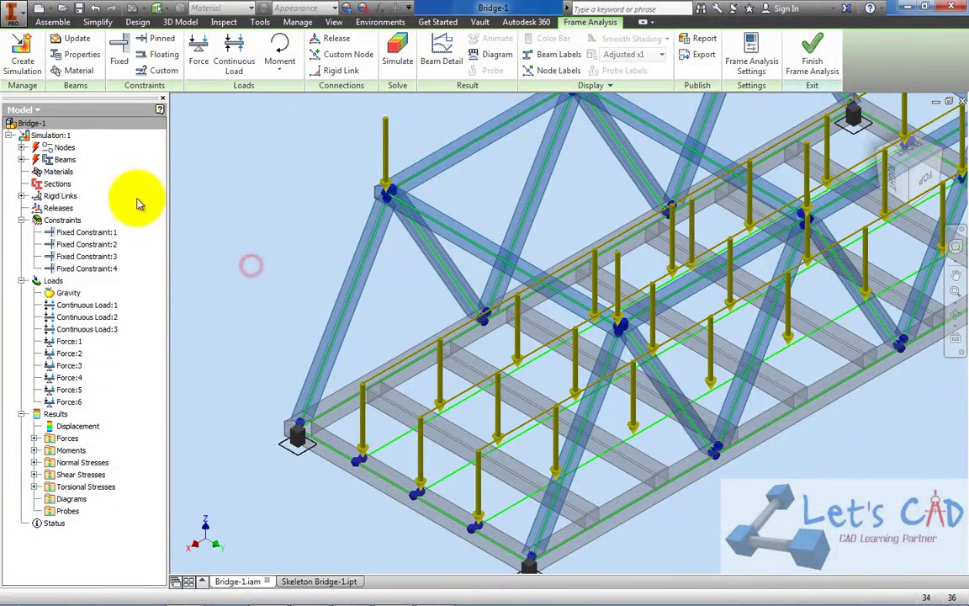
Step: Review the simulation's beam list, update the analysis beams to the revised frame, and dismiss the resulting report
{"action": "left_click", "coordinate": [22, 160]}
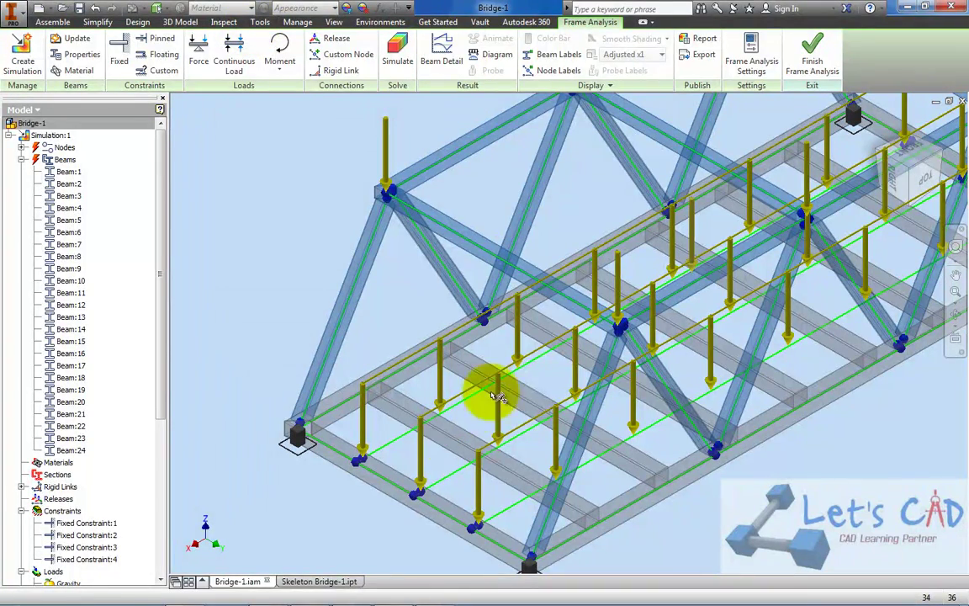
{"action": "left_click", "coordinate": [882, 155]}
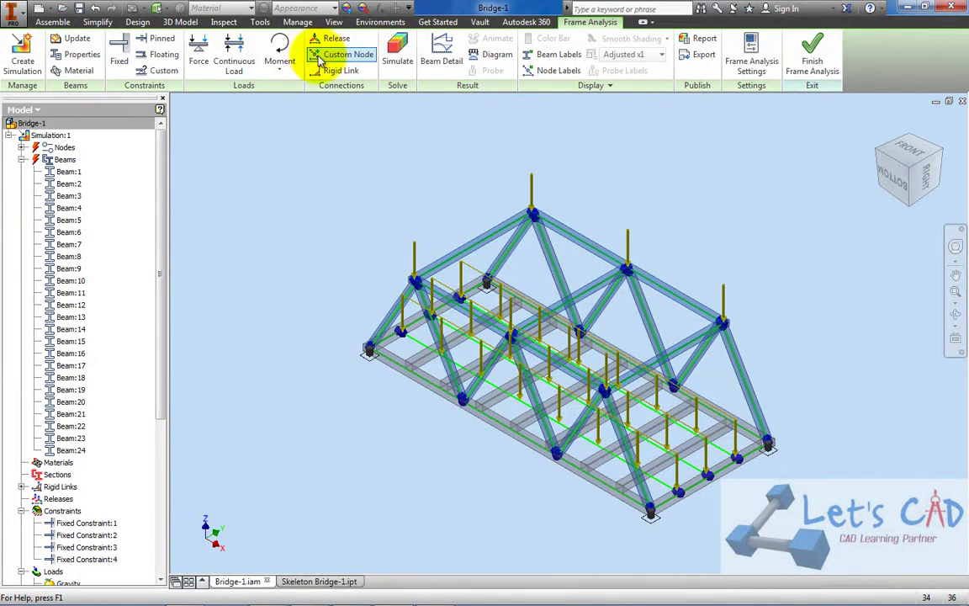
{"action": "left_click", "coordinate": [69, 39]}
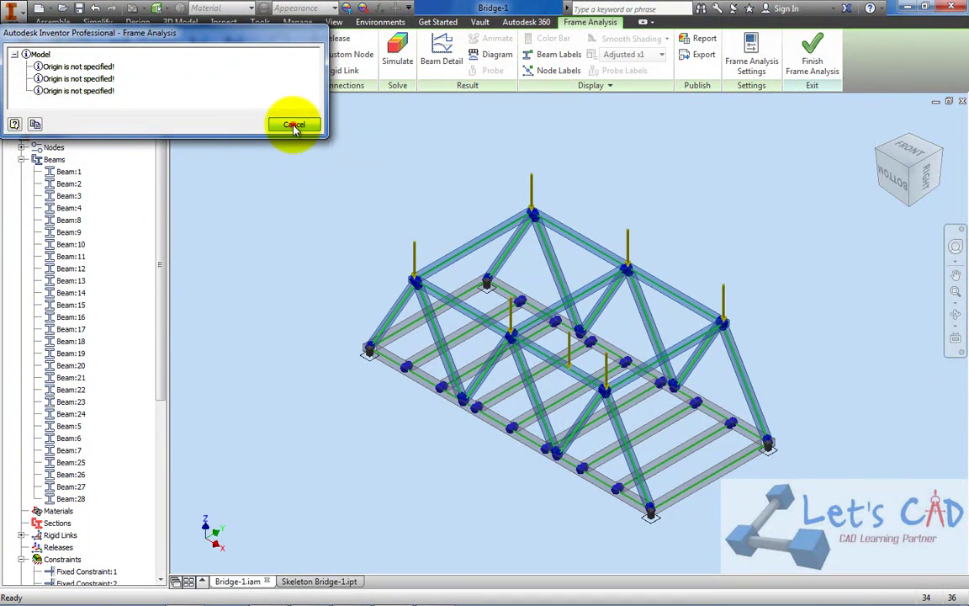
{"action": "left_click", "coordinate": [294, 126]}
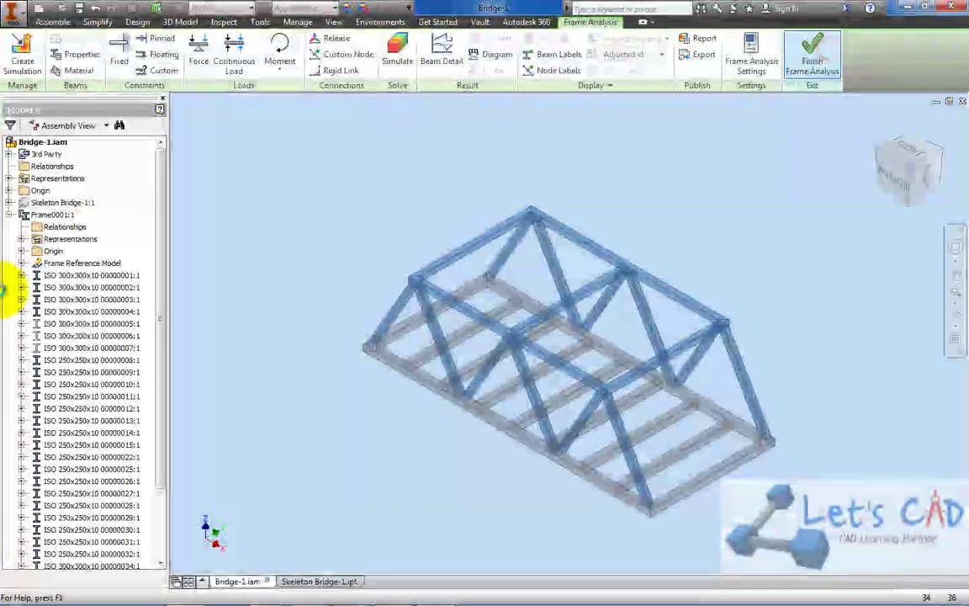
{"action": "left_click", "coordinate": [76, 324]}
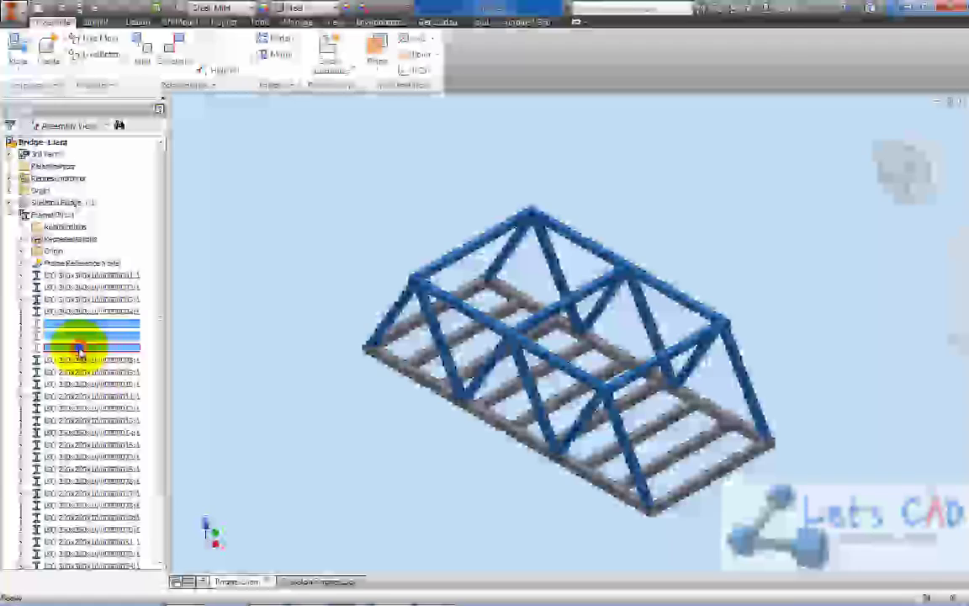
{"action": "right_click", "coordinate": [80, 336]}
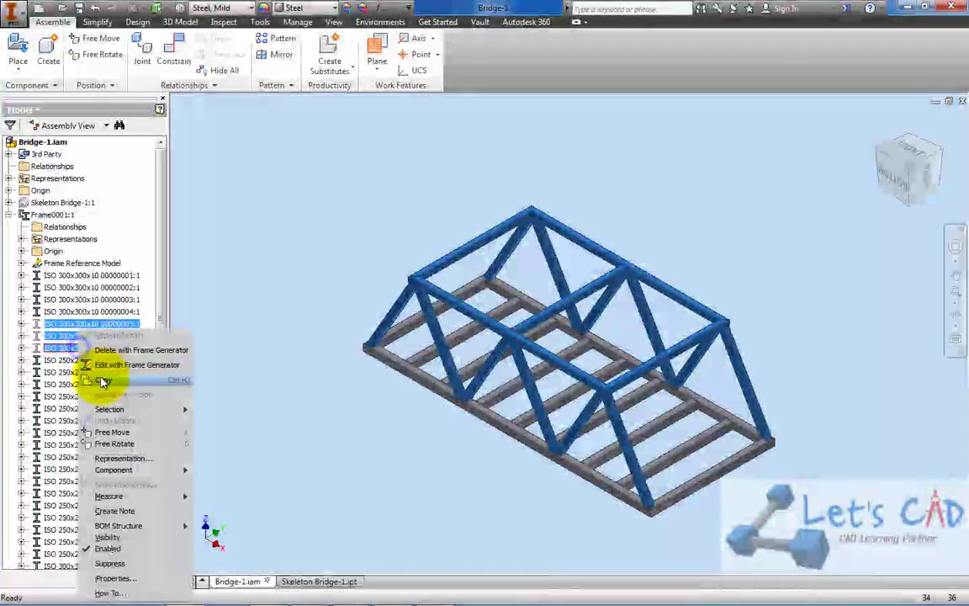
{"action": "left_click", "coordinate": [117, 552]}
{"action": "left_click", "coordinate": [143, 22]}
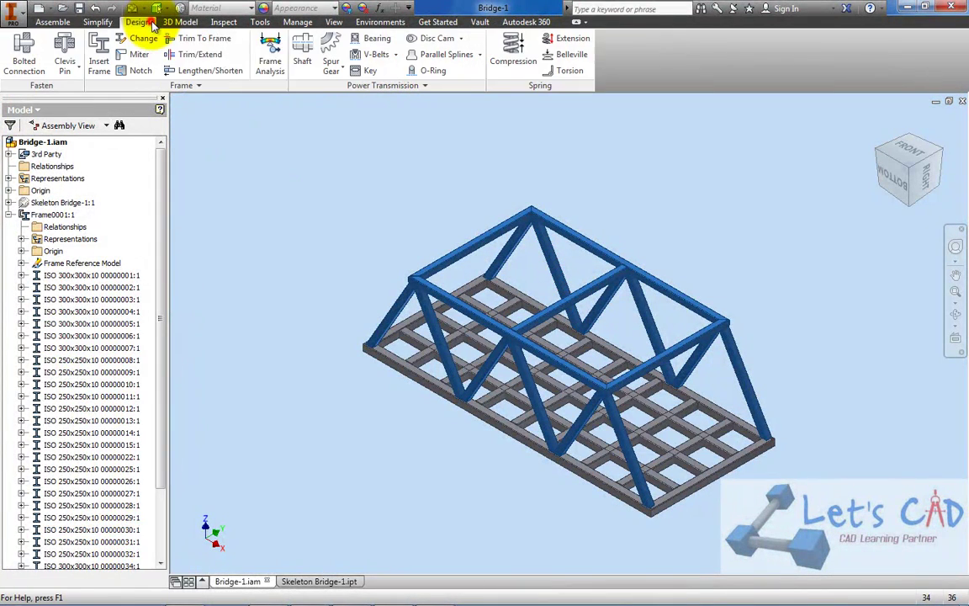
{"action": "left_click", "coordinate": [64, 8]}
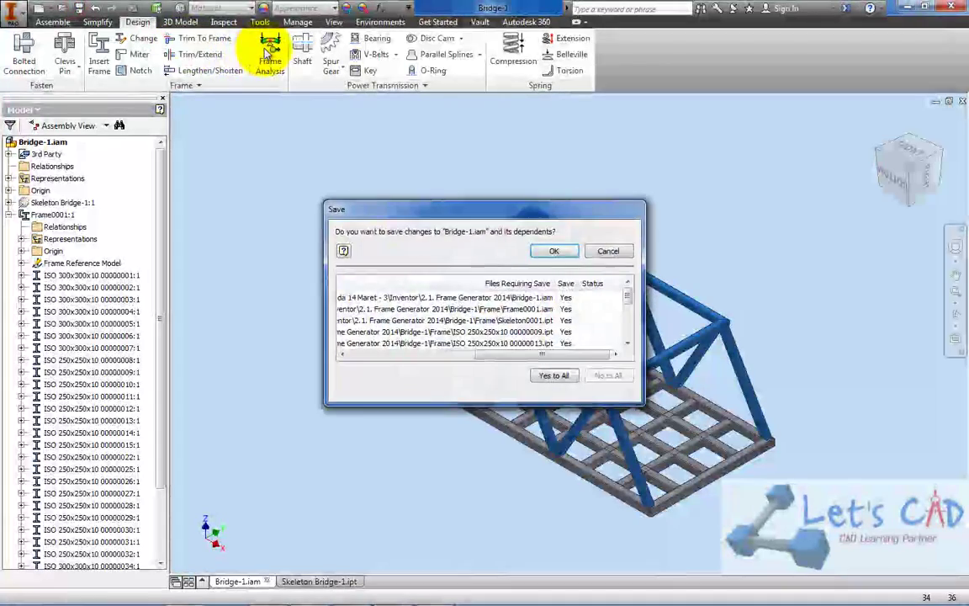
{"action": "left_click", "coordinate": [547, 252]}
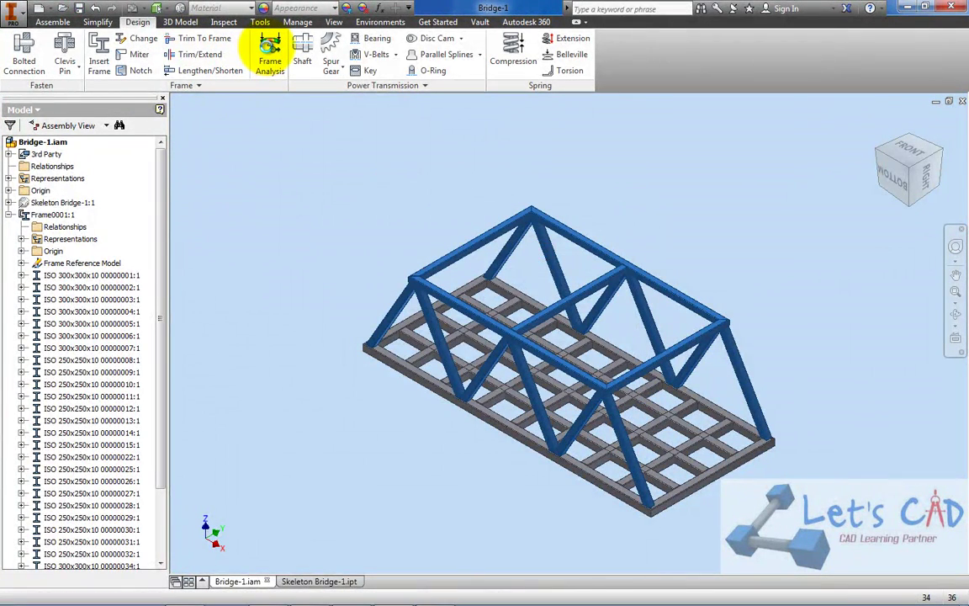
Step: Reopen the frame analysis and update its beams to match the revised bridge frame
{"action": "left_click", "coordinate": [269, 51]}
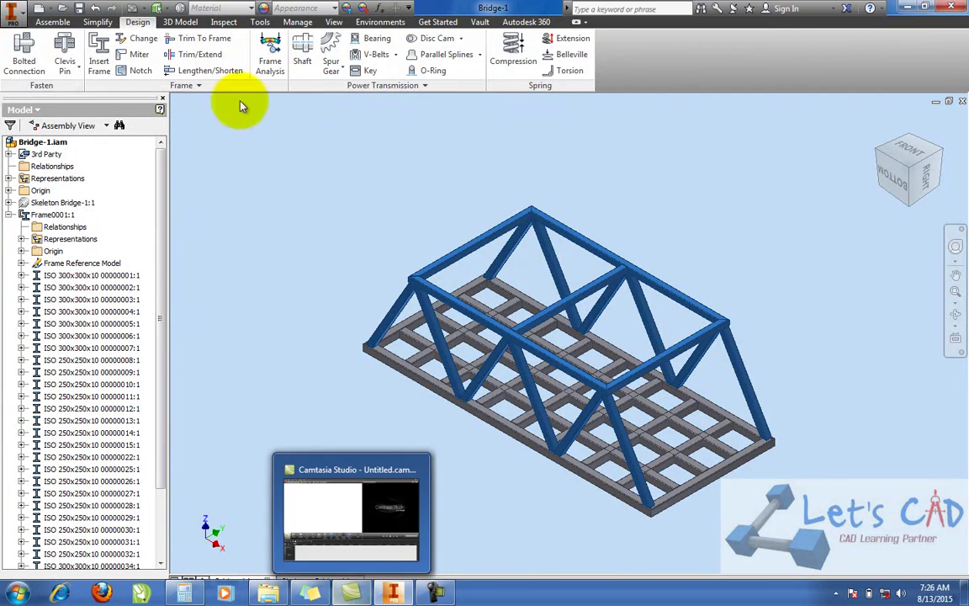
{"action": "left_click", "coordinate": [270, 59]}
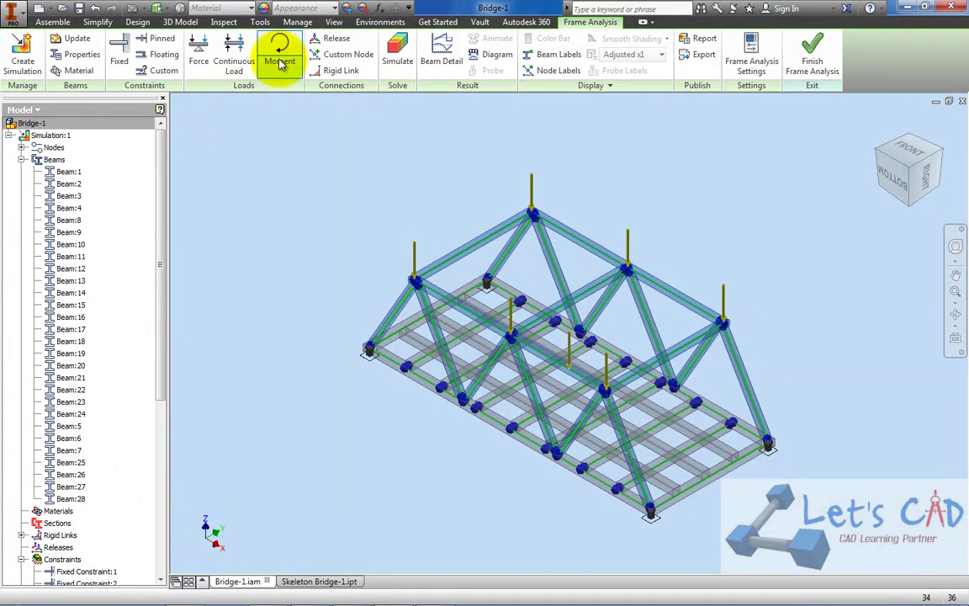
{"action": "left_click", "coordinate": [63, 38]}
Step: Suppress the seven crosswise floor beams in the simulation: Beam:5, Beam:6, Beam:7 and Beam:25 through Beam:28
{"action": "left_click_drag", "start_coordinate": [165, 261], "coordinate": [158, 303]}
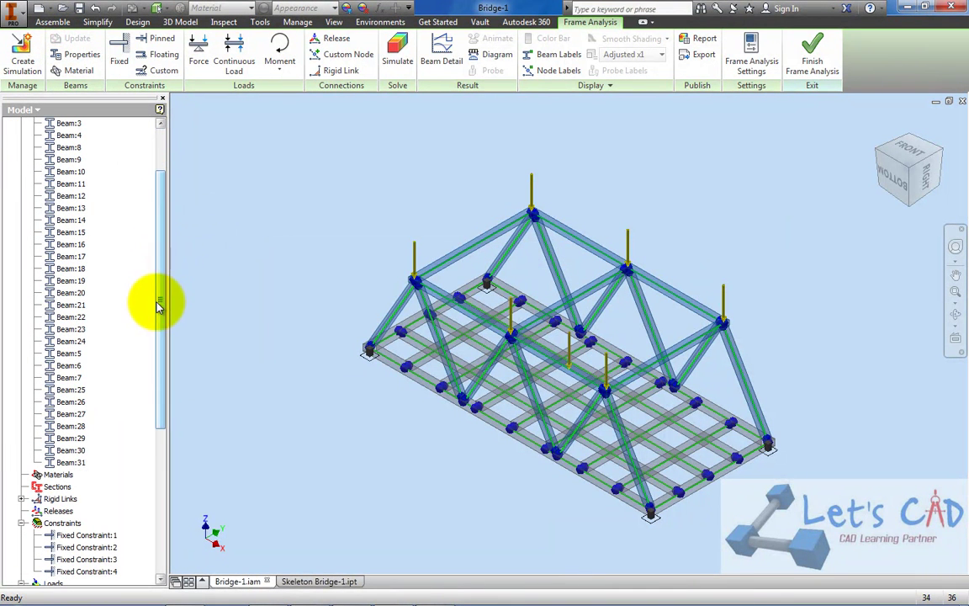
{"action": "left_click", "coordinate": [72, 451]}
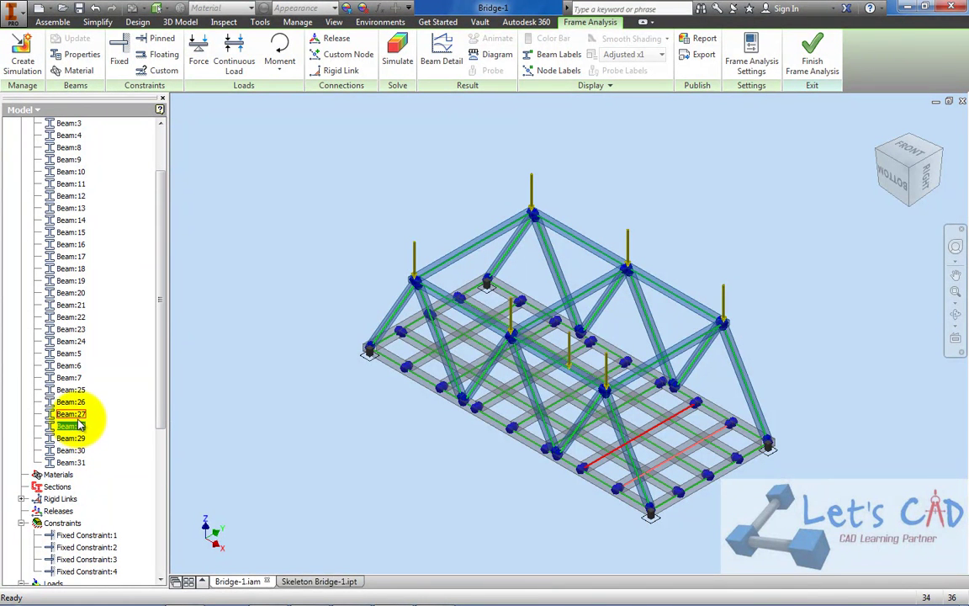
{"action": "left_click", "coordinate": [79, 426]}
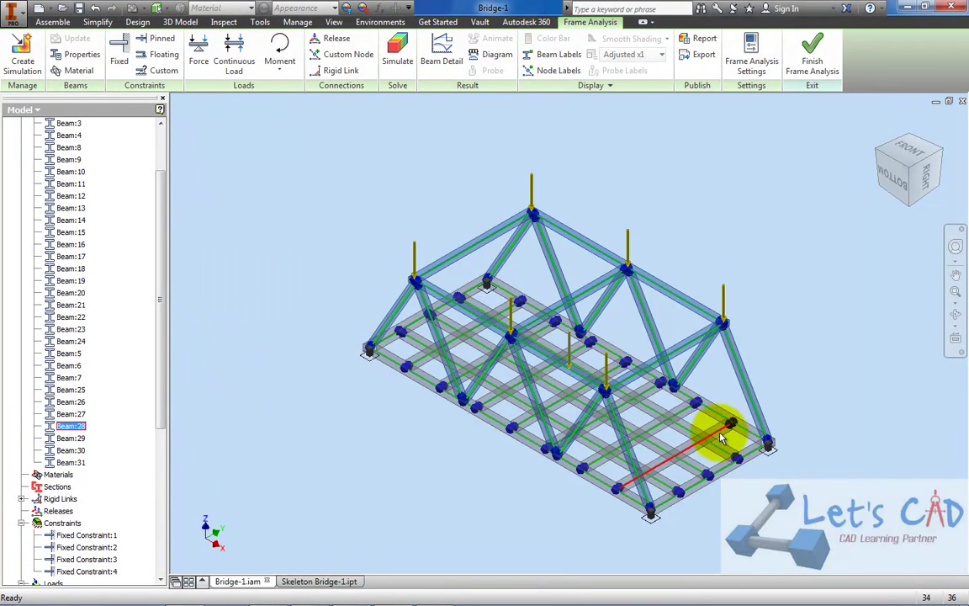
{"action": "left_click", "coordinate": [455, 149]}
{"action": "left_click", "coordinate": [859, 419]}
{"action": "left_click", "coordinate": [722, 431]}
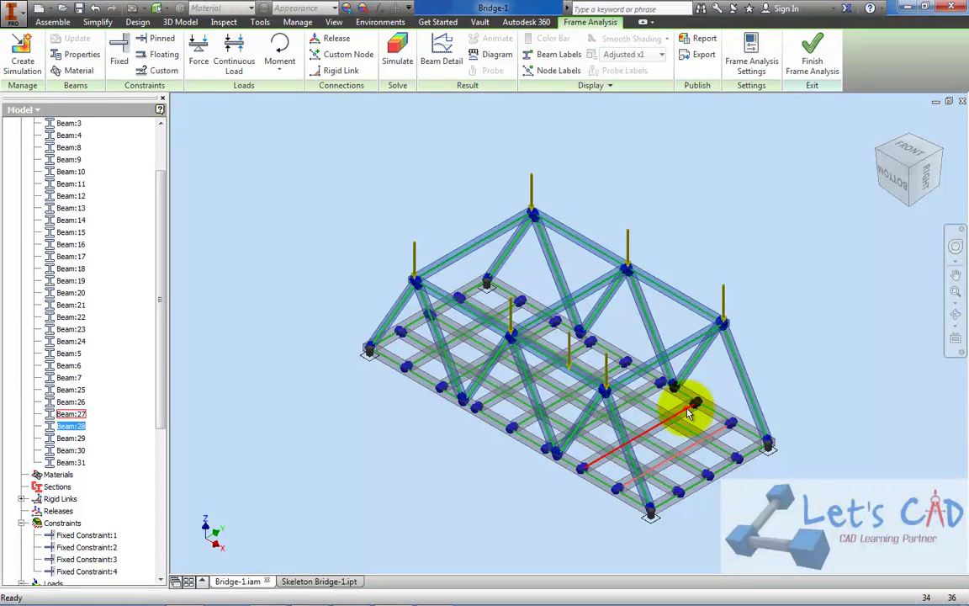
{"action": "left_click", "coordinate": [688, 412], "text": "ctrl"}
{"action": "left_click", "coordinate": [626, 376], "text": "ctrl"}
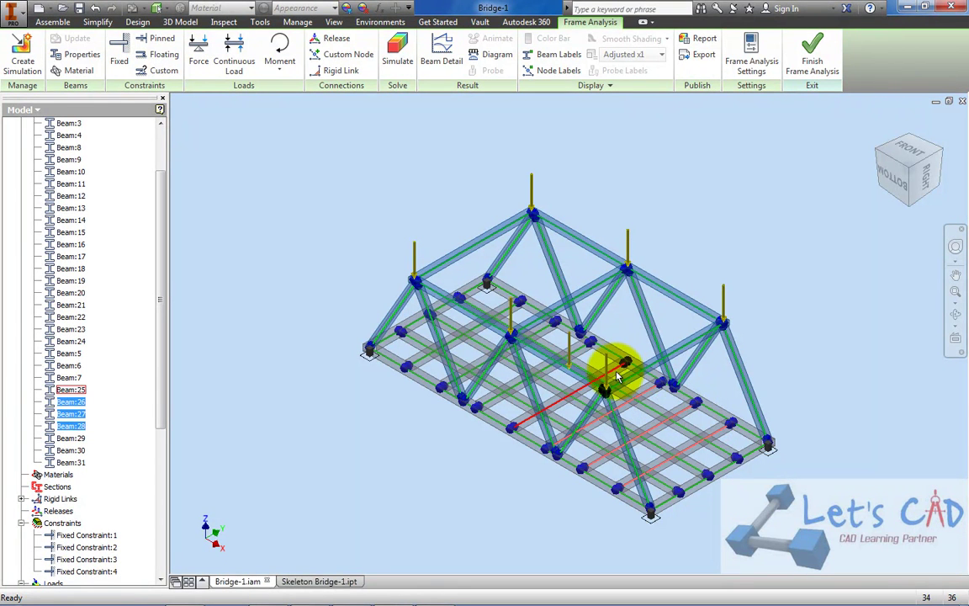
{"action": "left_click", "coordinate": [590, 354], "text": "ctrl"}
{"action": "left_click", "coordinate": [543, 328], "text": "ctrl"}
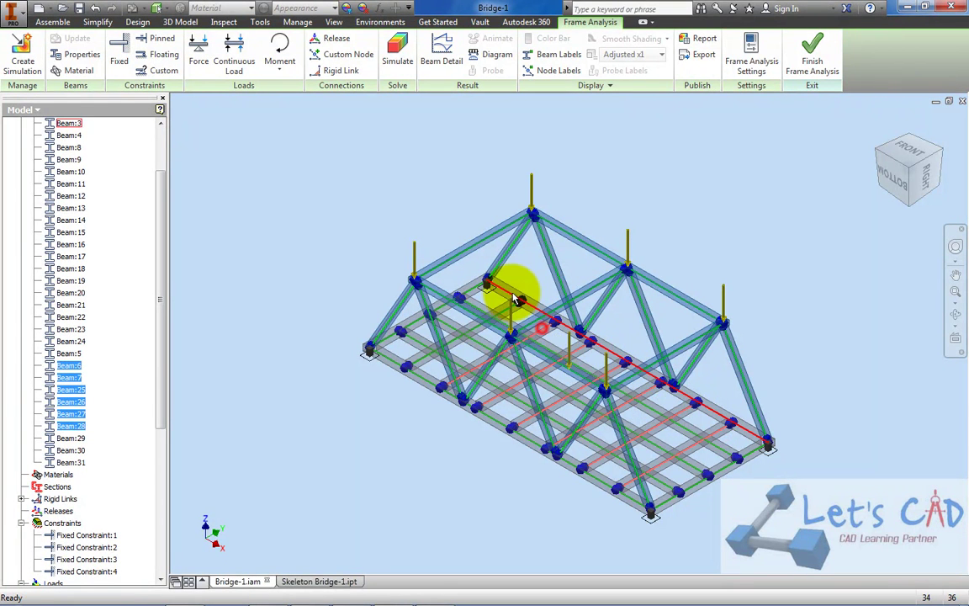
{"action": "left_click", "coordinate": [505, 315], "text": "ctrl"}
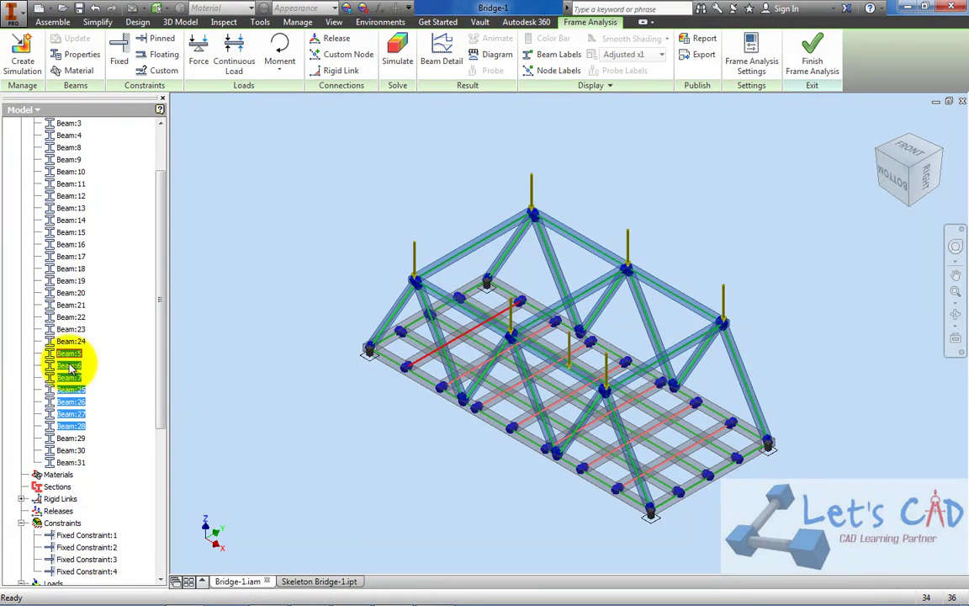
{"action": "right_click", "coordinate": [71, 427]}
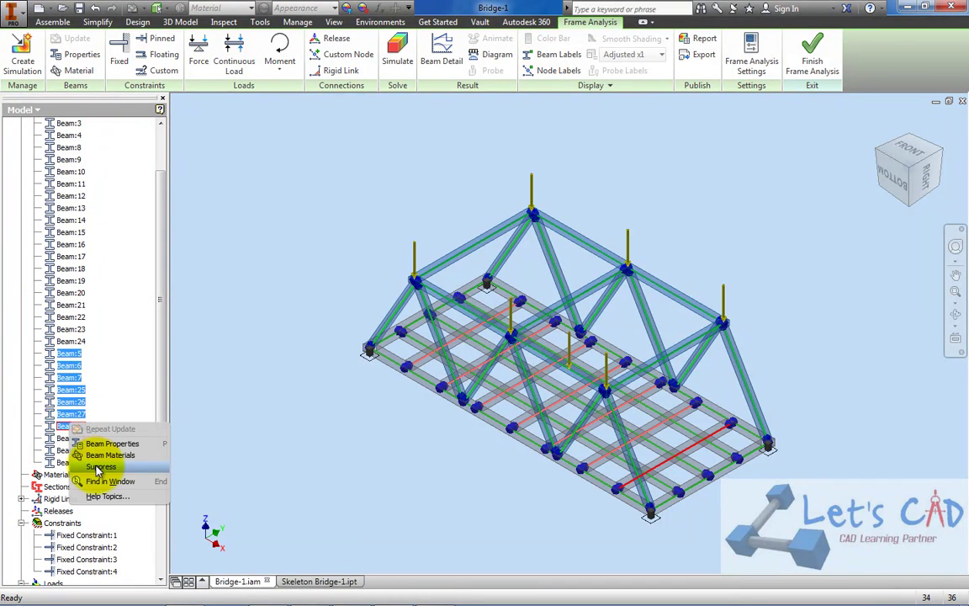
{"action": "left_click", "coordinate": [87, 461]}
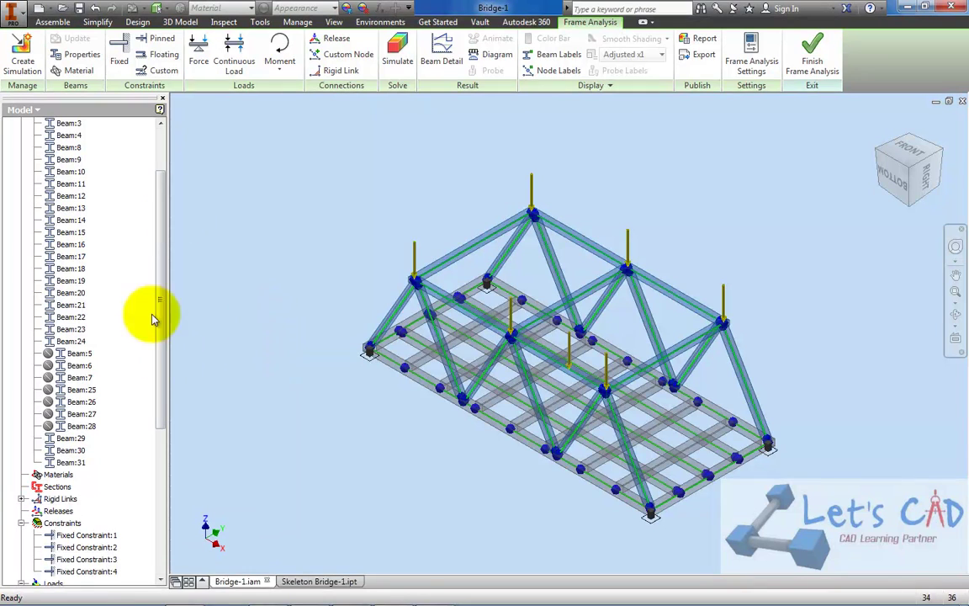
Step: Run the simulation, dismiss the solver report, and examine the floor's displacement and the suppressed beams
{"action": "left_click", "coordinate": [397, 56]}
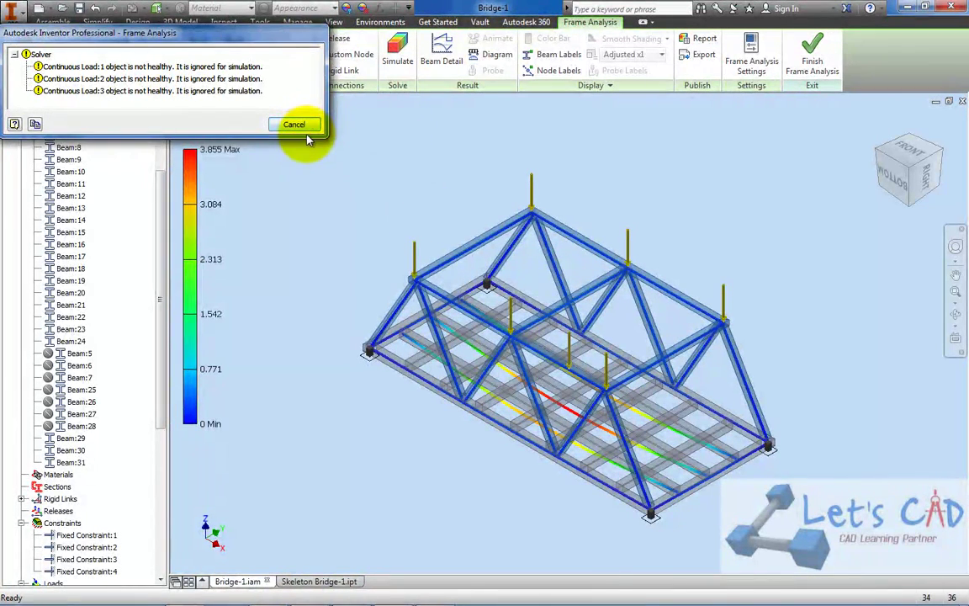
{"action": "left_click", "coordinate": [307, 127]}
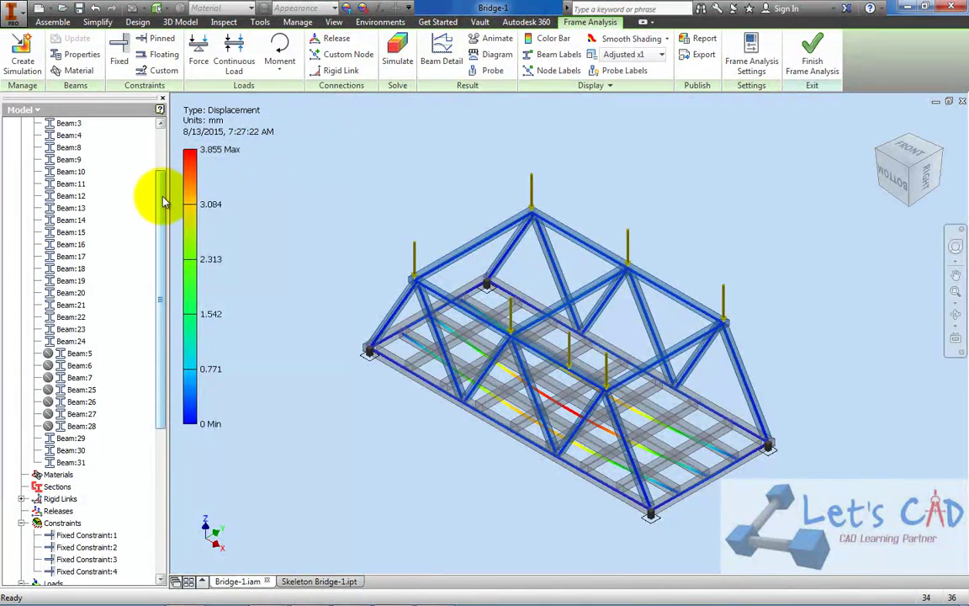
{"action": "left_click_drag", "start_coordinate": [162, 198], "coordinate": [163, 147]}
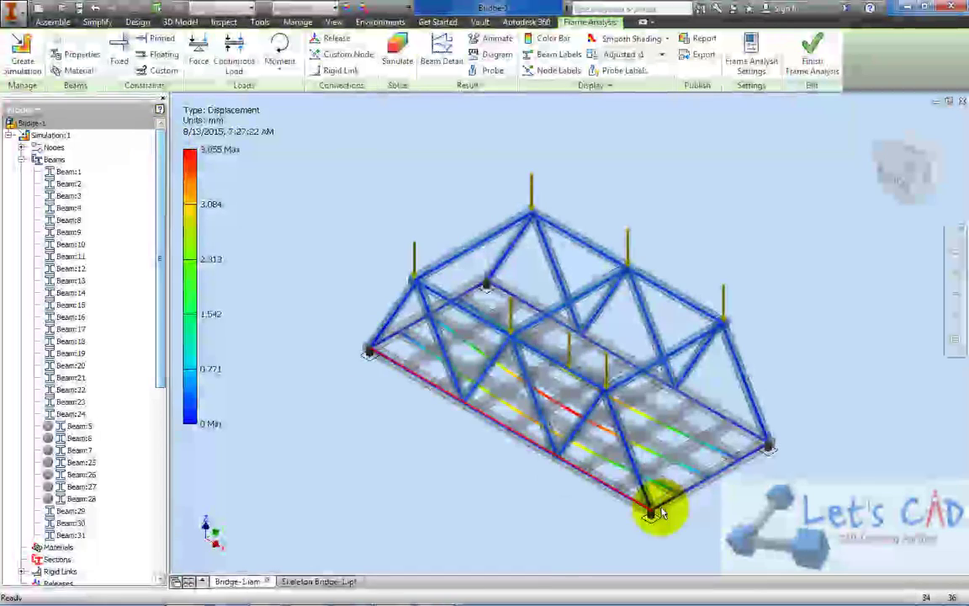
{"action": "scroll", "coordinate": [755, 463], "scroll_direction": "up", "scroll_amount": 3}
{"action": "scroll", "coordinate": [639, 375], "scroll_direction": "down", "scroll_amount": 3}
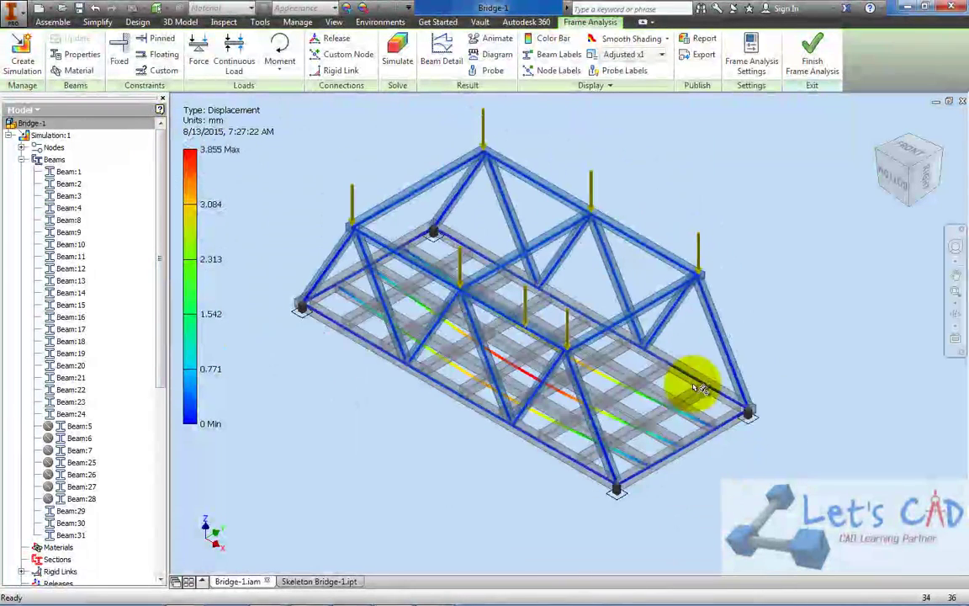
{"action": "left_click", "coordinate": [80, 426]}
{"action": "left_click", "coordinate": [79, 437]}
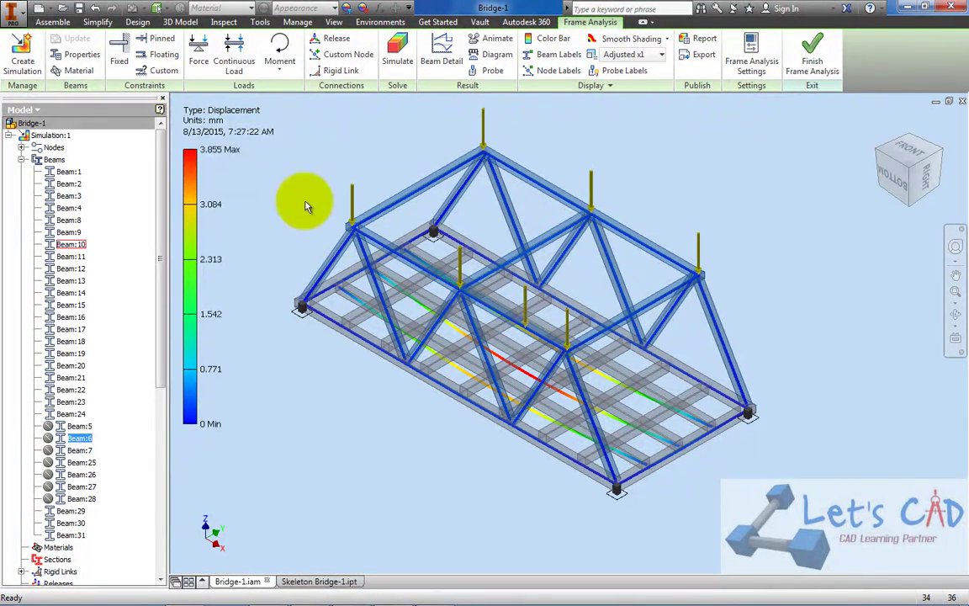
Step: Edit Continuous Load:1 and reassign it to the far lengthwise inner floor beam
{"action": "left_click_drag", "start_coordinate": [165, 148], "coordinate": [165, 386]}
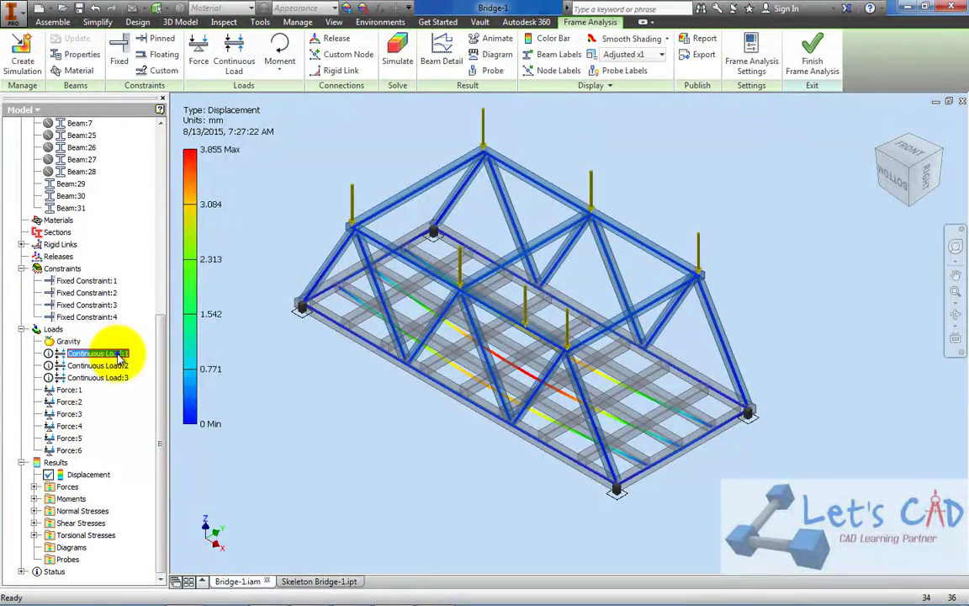
{"action": "right_click", "coordinate": [119, 357]}
{"action": "left_click", "coordinate": [145, 372]}
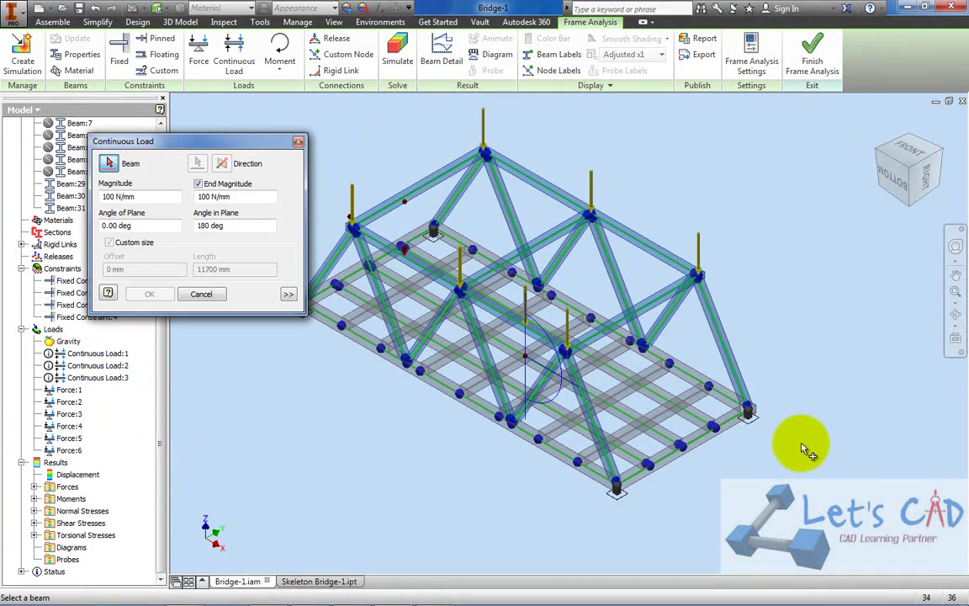
{"action": "left_click", "coordinate": [955, 311]}
{"action": "left_click_drag", "start_coordinate": [672, 383], "coordinate": [670, 395]}
{"action": "right_click", "coordinate": [671, 395]}
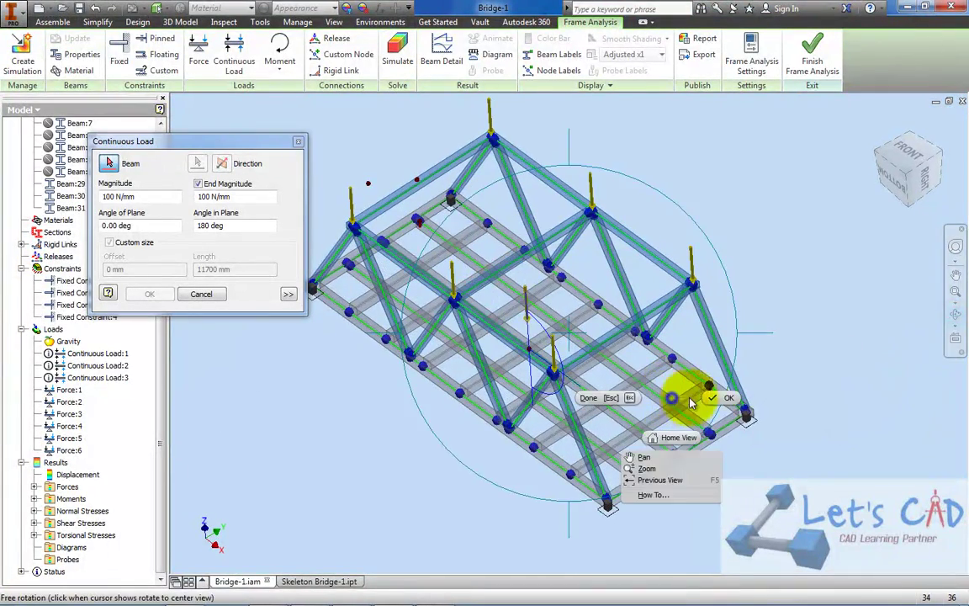
{"action": "left_click", "coordinate": [708, 392]}
{"action": "scroll", "coordinate": [673, 429], "scroll_direction": "up", "scroll_amount": 3}
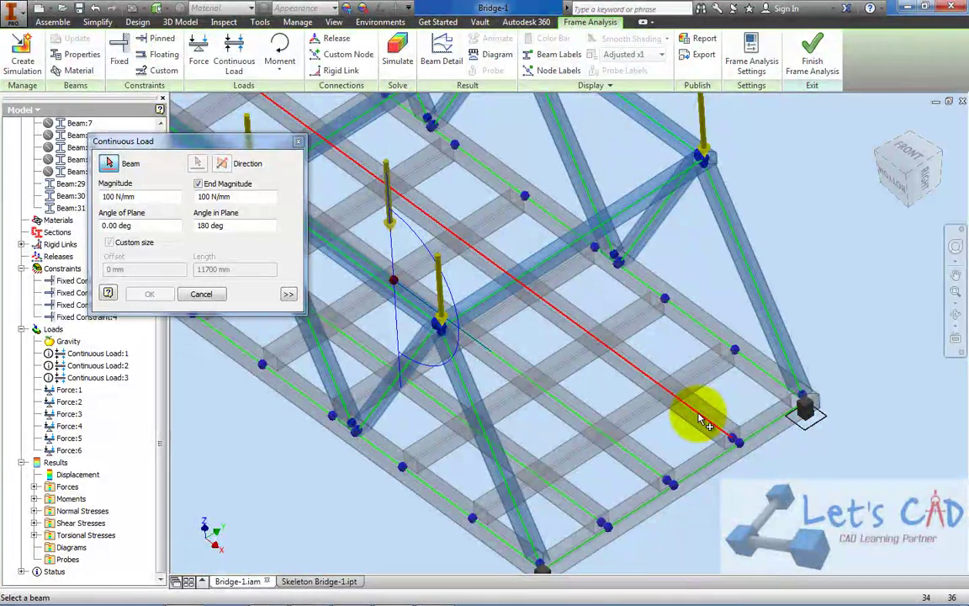
{"action": "left_click", "coordinate": [705, 423]}
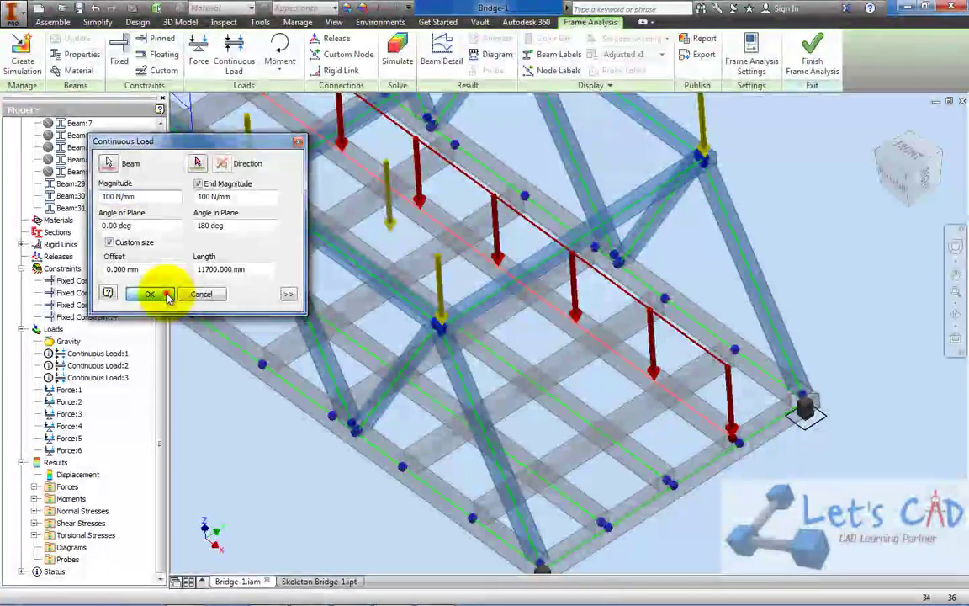
{"action": "left_click", "coordinate": [167, 295]}
Step: Edit Continuous Load:2 and reassign it to the middle lengthwise floor beam
{"action": "right_click", "coordinate": [99, 371]}
{"action": "left_click", "coordinate": [138, 373]}
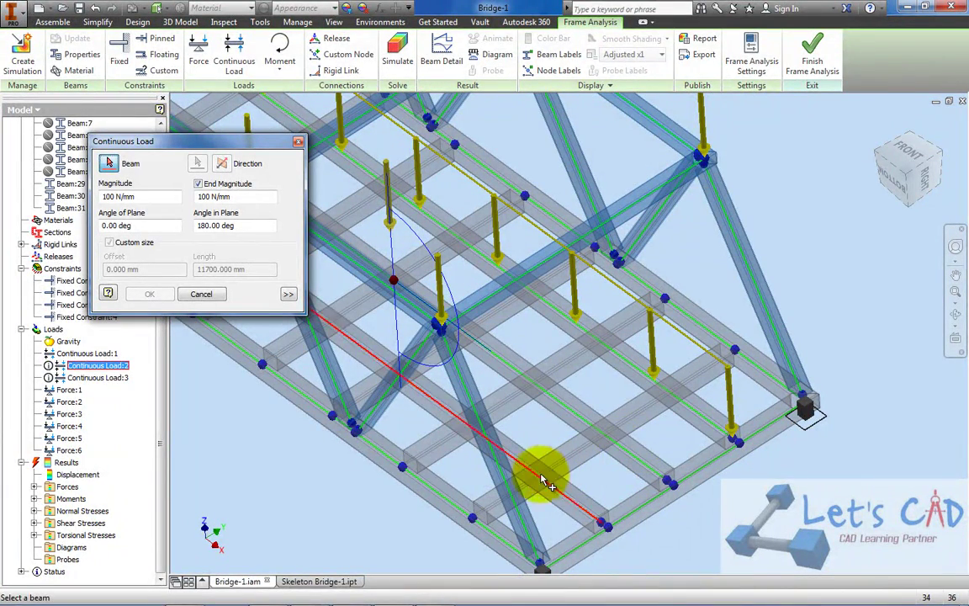
{"action": "left_click", "coordinate": [629, 453]}
{"action": "left_click", "coordinate": [149, 294]}
Step: Edit Continuous Load:3 and reassign it to the near lengthwise inner floor beam
{"action": "right_click", "coordinate": [99, 378]}
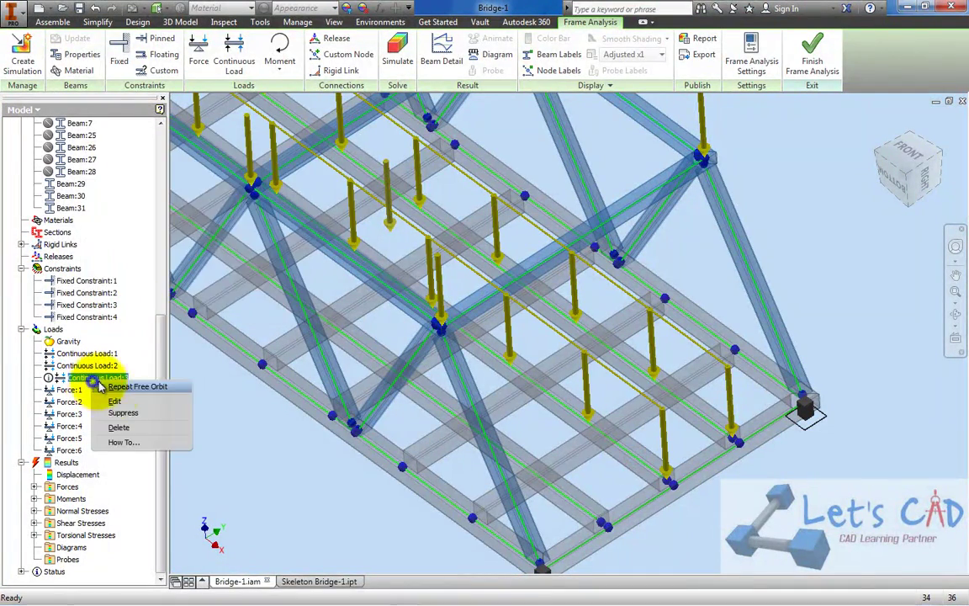
{"action": "left_click", "coordinate": [114, 397]}
{"action": "left_click", "coordinate": [594, 496]}
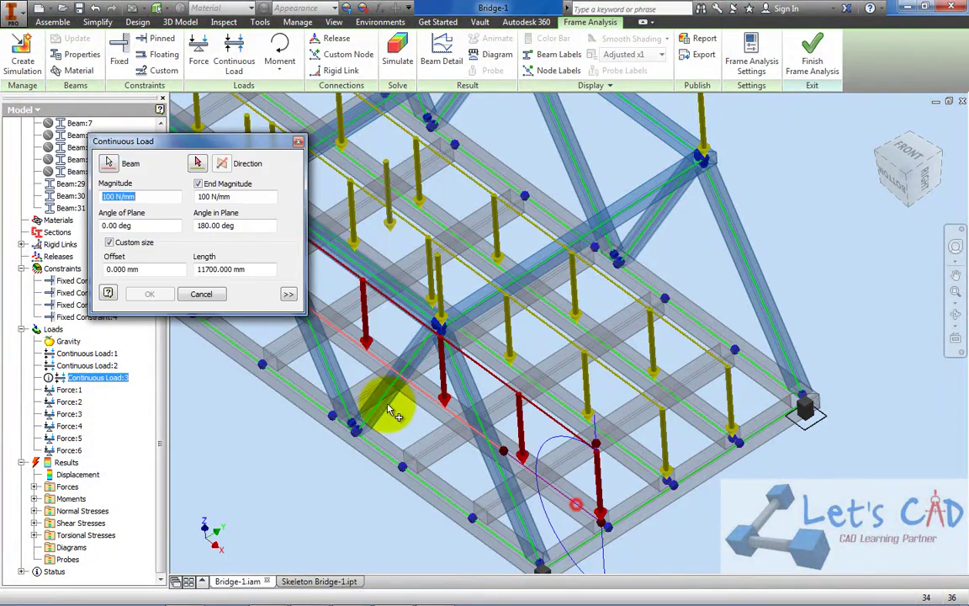
{"action": "left_click", "coordinate": [150, 294]}
Step: Check the three continuous loads on the floor, rerun the simulation, and review the displacement results on the whole bridge
{"action": "scroll", "coordinate": [547, 307], "scroll_direction": "down", "scroll_amount": 5}
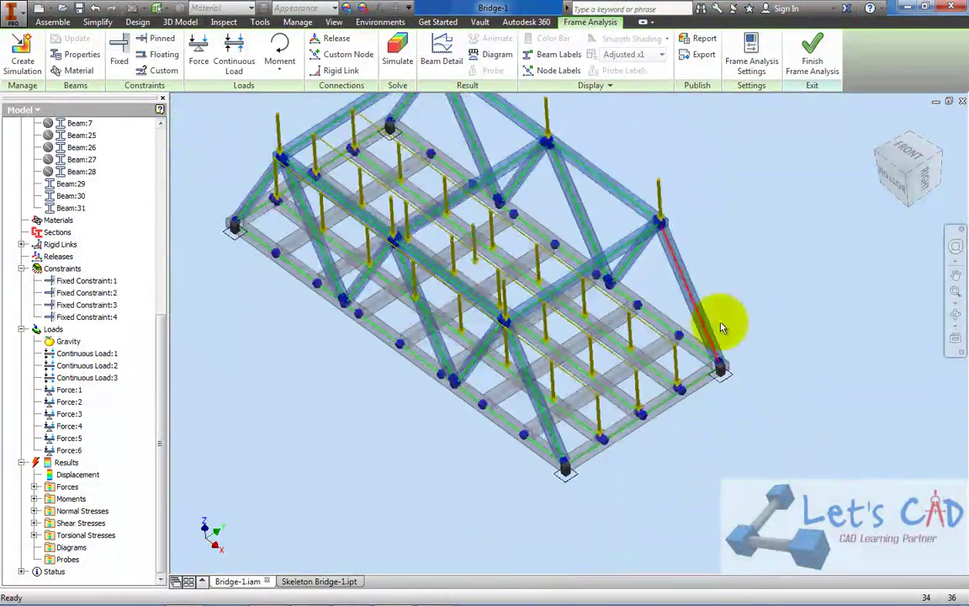
{"action": "left_click", "coordinate": [955, 314]}
{"action": "left_click_drag", "start_coordinate": [604, 312], "coordinate": [608, 288]}
{"action": "right_click", "coordinate": [608, 294]}
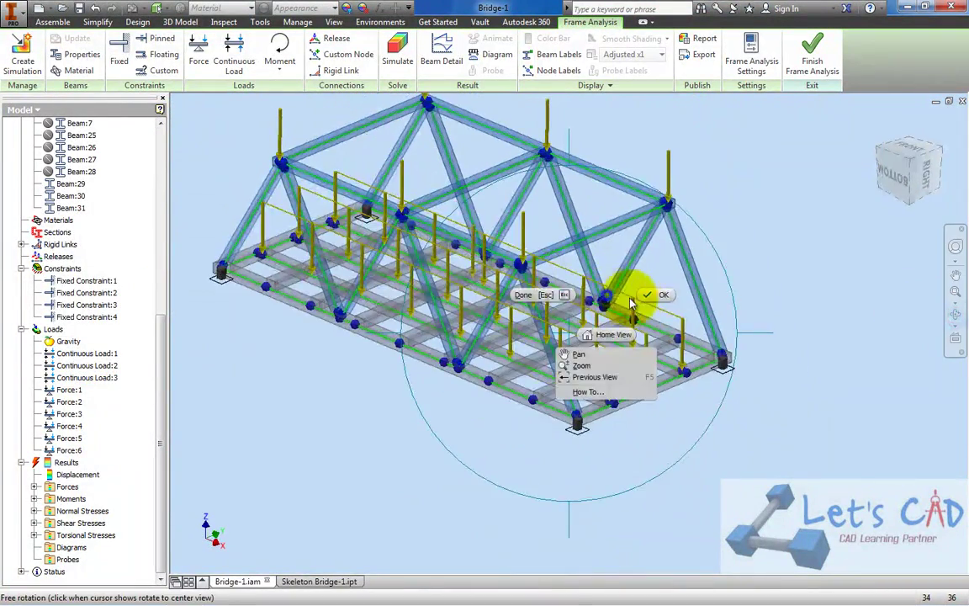
{"action": "left_click", "coordinate": [645, 296]}
{"action": "scroll", "coordinate": [658, 338], "scroll_direction": "up", "scroll_amount": 4}
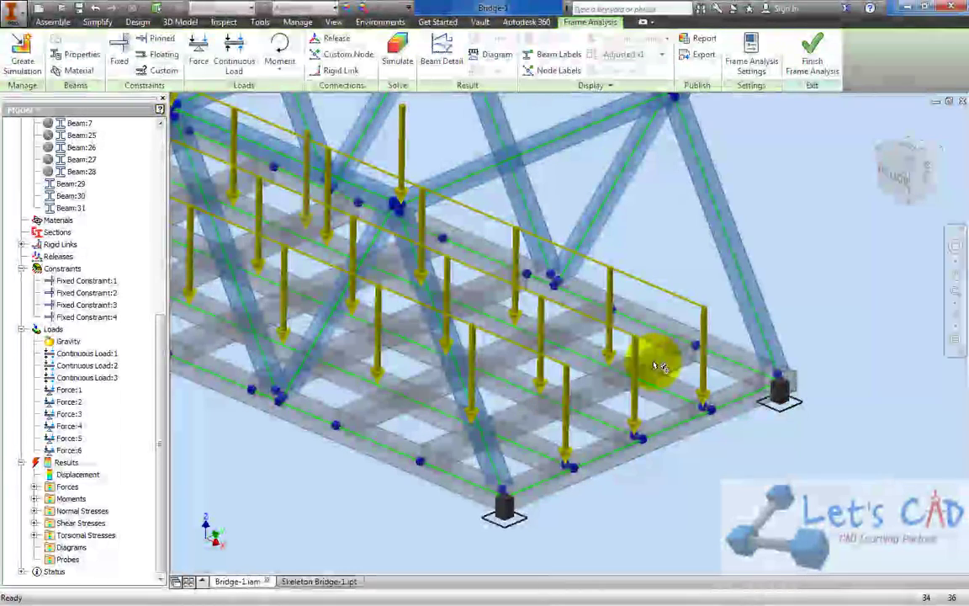
{"action": "left_click", "coordinate": [395, 46]}
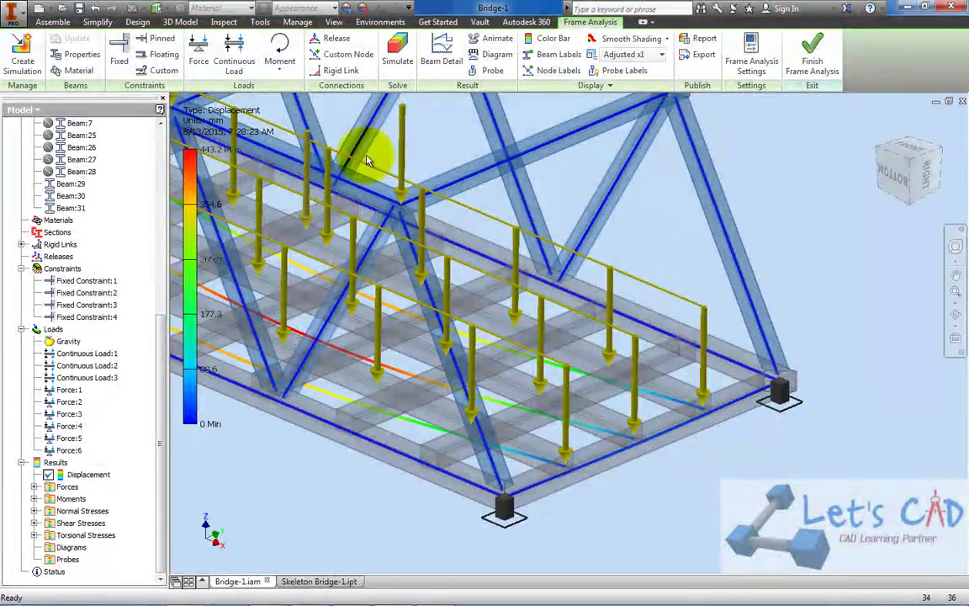
{"action": "left_click", "coordinate": [880, 125]}
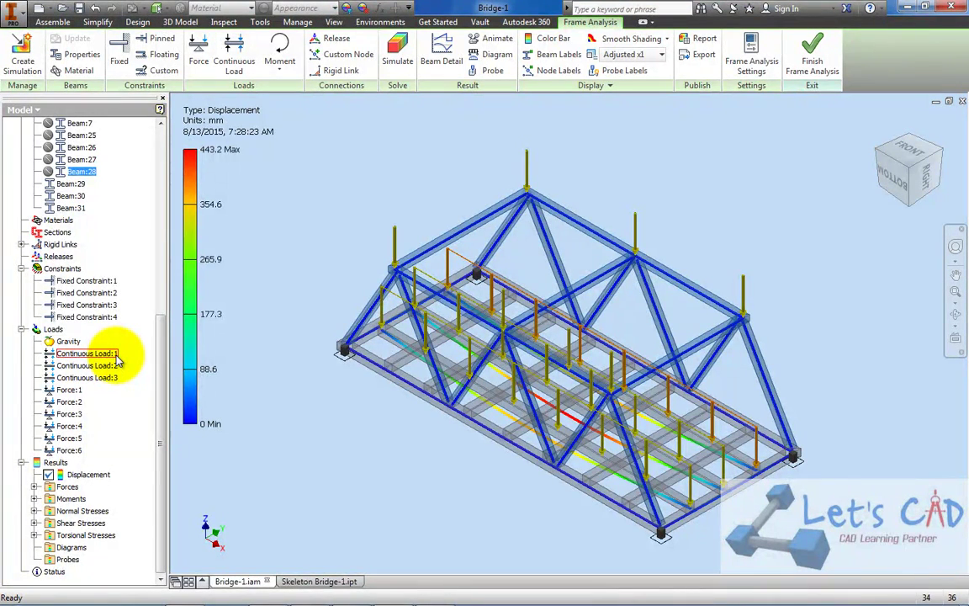
{"action": "scroll", "coordinate": [122, 349], "scroll_direction": "up", "scroll_amount": 9}
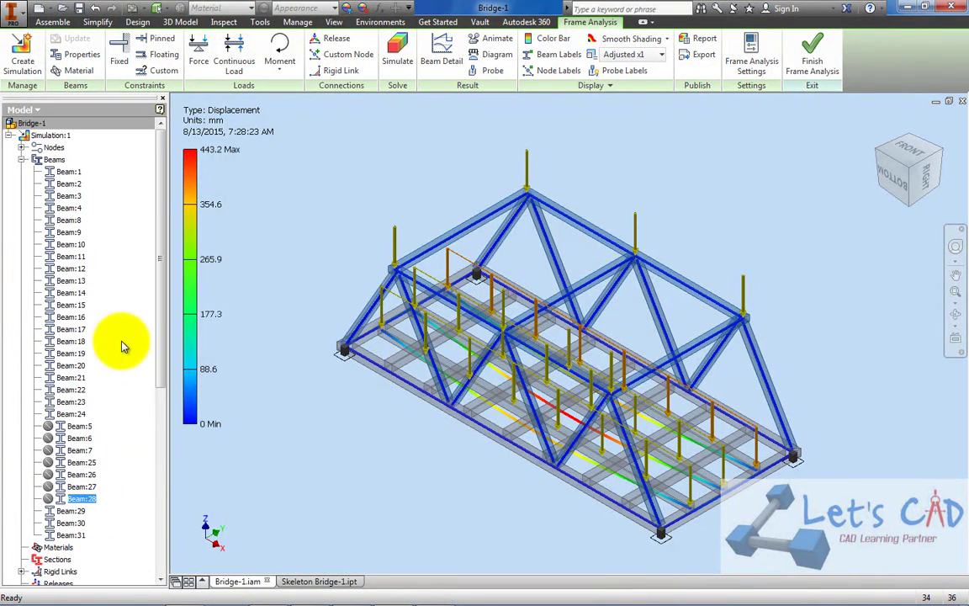
Step: Save the Bridge-1 assembly, then copy Simulation:1 to make a second simulation for the cross-member floor design
{"action": "left_click", "coordinate": [79, 8]}
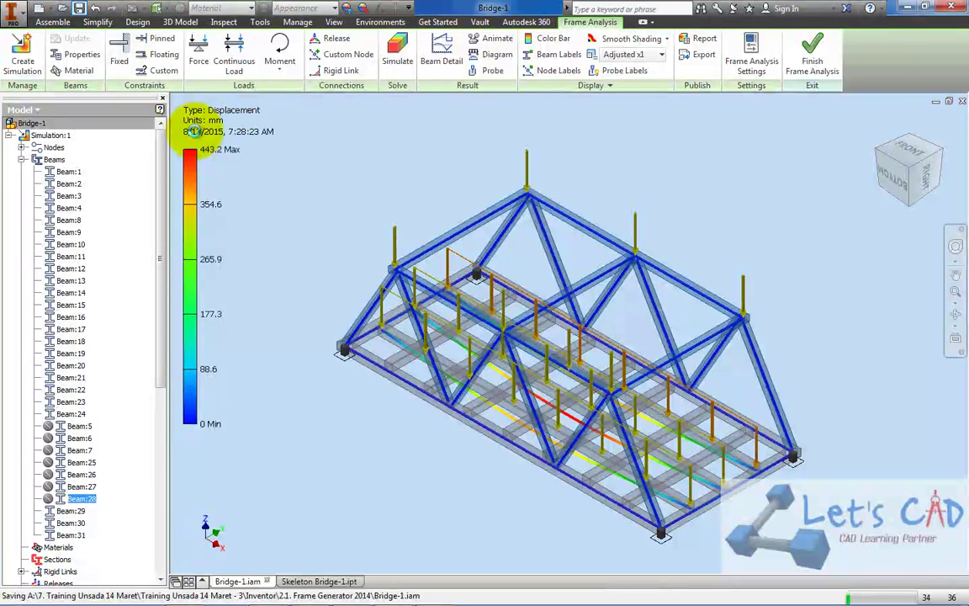
{"action": "left_click", "coordinate": [21, 159]}
{"action": "left_click", "coordinate": [21, 219]}
{"action": "left_click", "coordinate": [21, 232]}
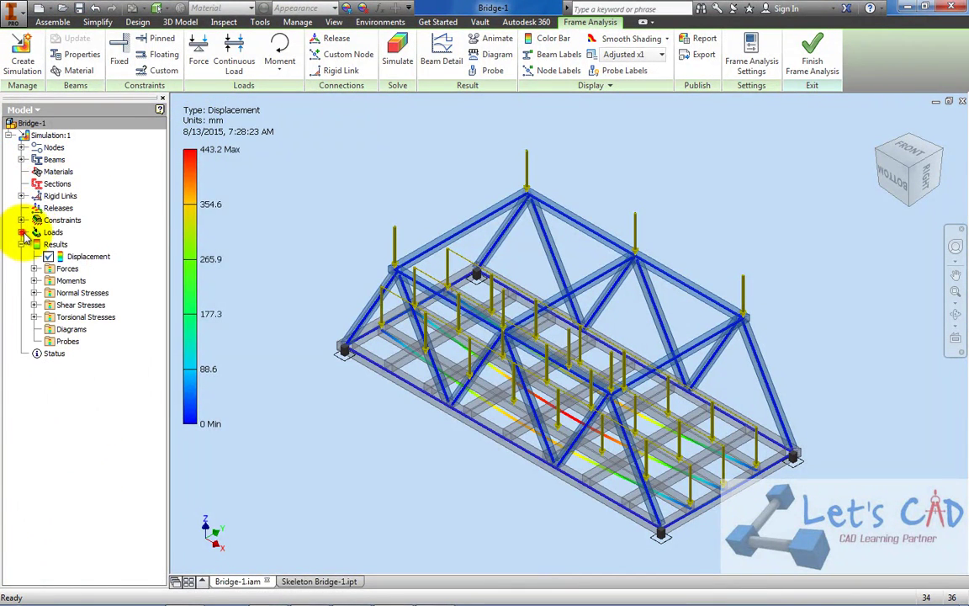
{"action": "left_click", "coordinate": [21, 244]}
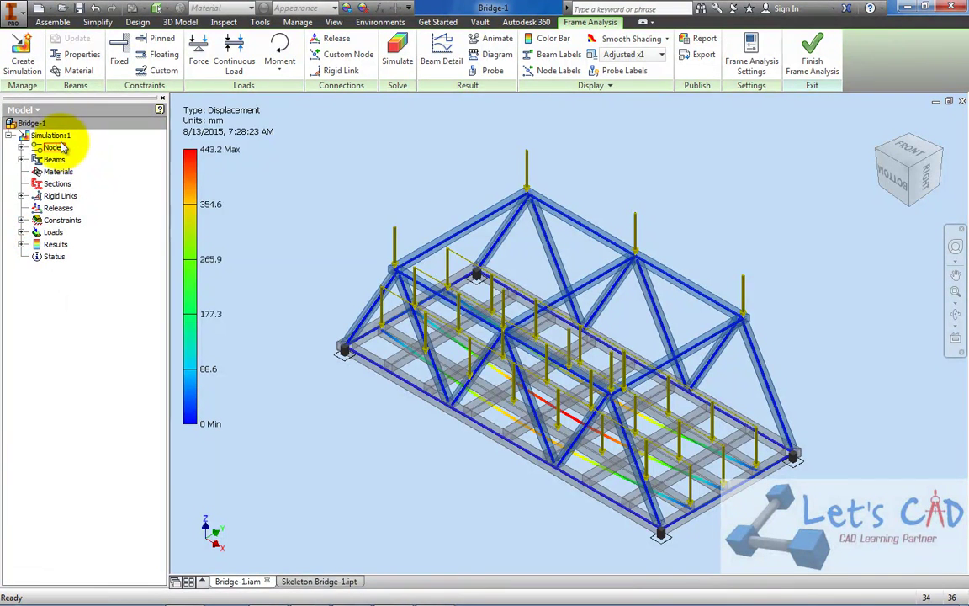
{"action": "right_click", "coordinate": [59, 137]}
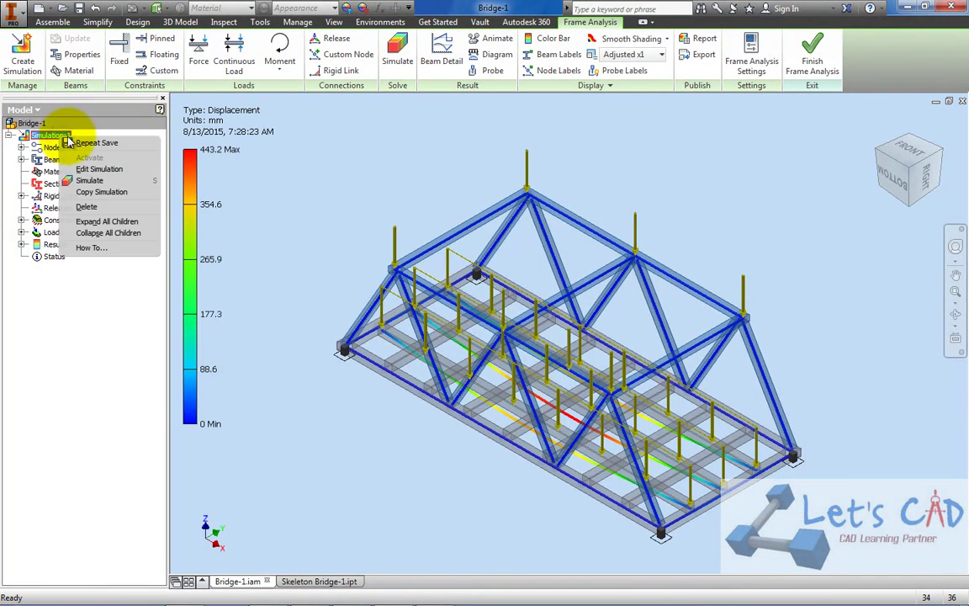
{"action": "left_click", "coordinate": [87, 192]}
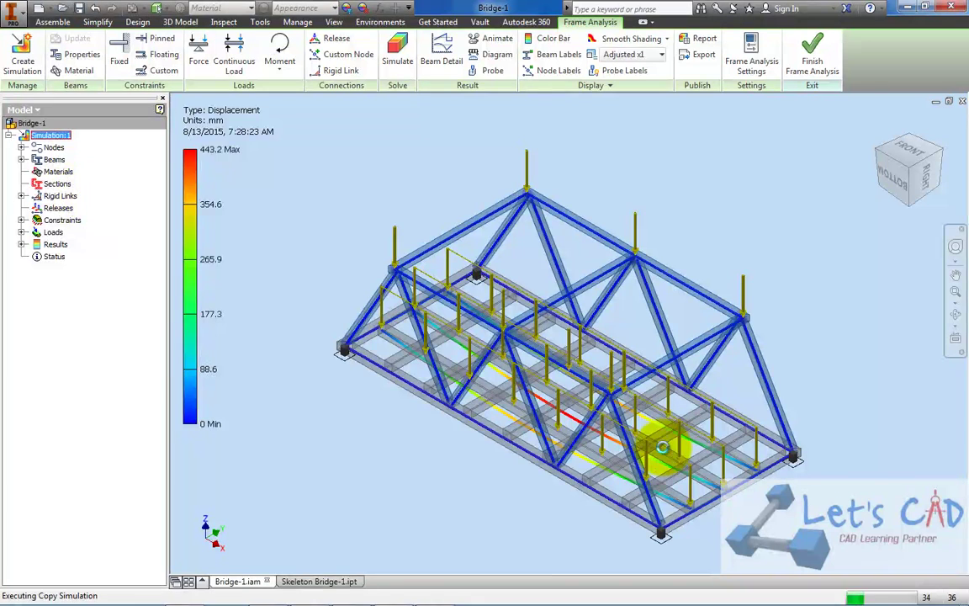
{"action": "left_click", "coordinate": [26, 110]}
{"action": "left_click", "coordinate": [30, 135]}
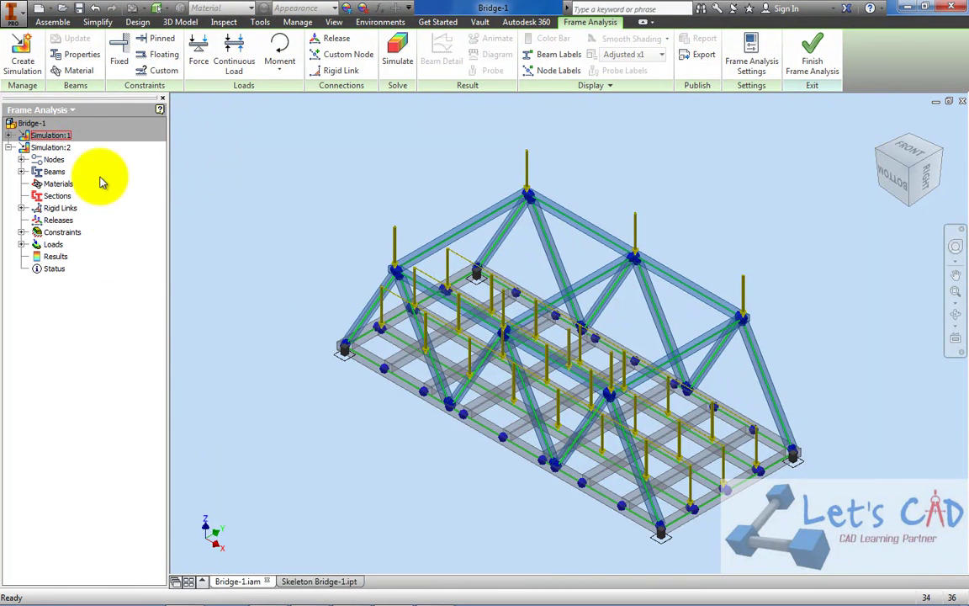
Step: Suppress the three lengthwise inner floor beams, Beam:29, Beam:30 and Beam:31, in the copied simulation
{"action": "left_click", "coordinate": [21, 172]}
{"action": "scroll", "coordinate": [109, 450], "scroll_direction": "down", "scroll_amount": 2}
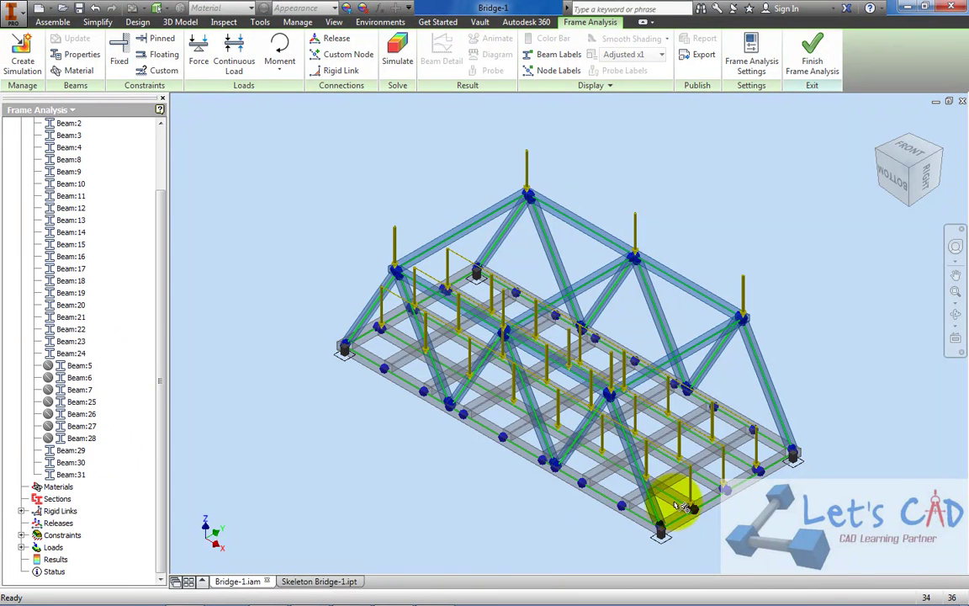
{"action": "scroll", "coordinate": [866, 480], "scroll_direction": "up", "scroll_amount": 3}
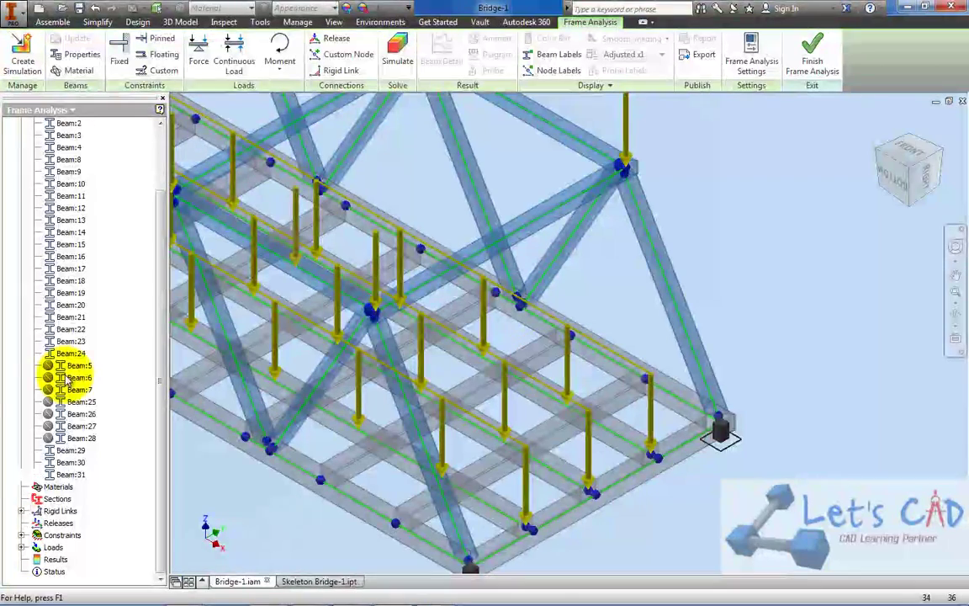
{"action": "left_click", "coordinate": [74, 451]}
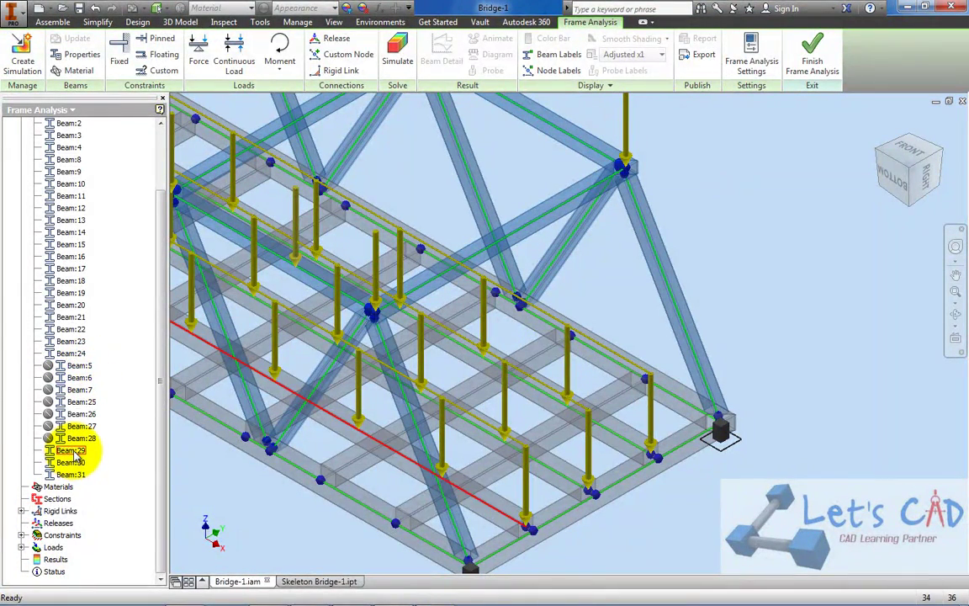
{"action": "left_click", "coordinate": [555, 471]}
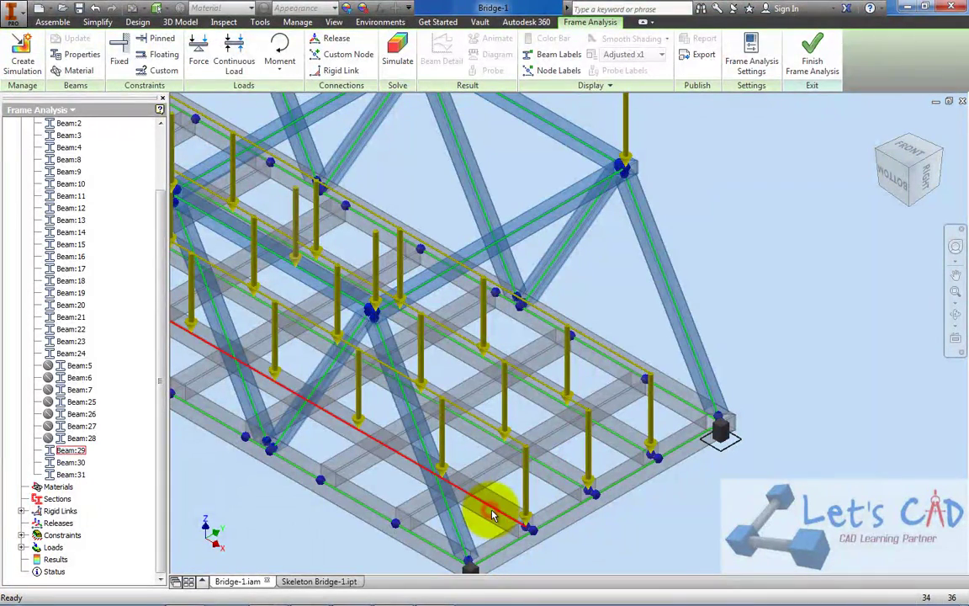
{"action": "left_click", "coordinate": [557, 476], "text": "ctrl"}
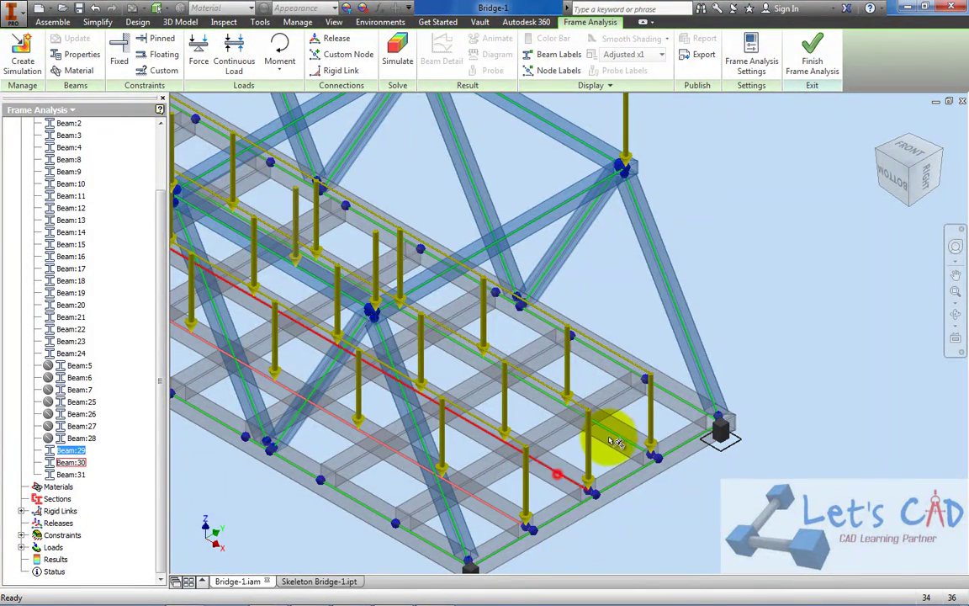
{"action": "right_click", "coordinate": [620, 439]}
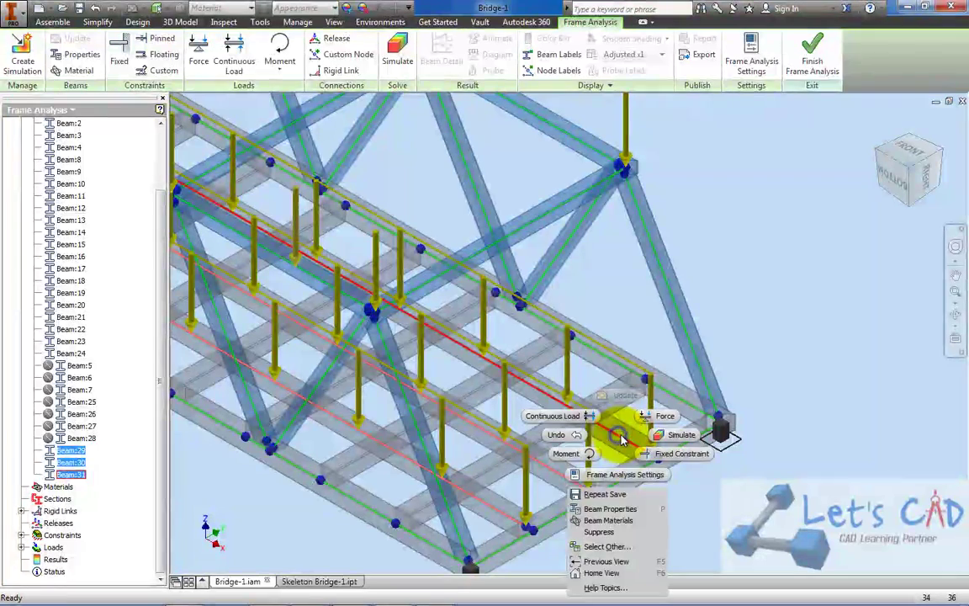
{"action": "left_click", "coordinate": [607, 531]}
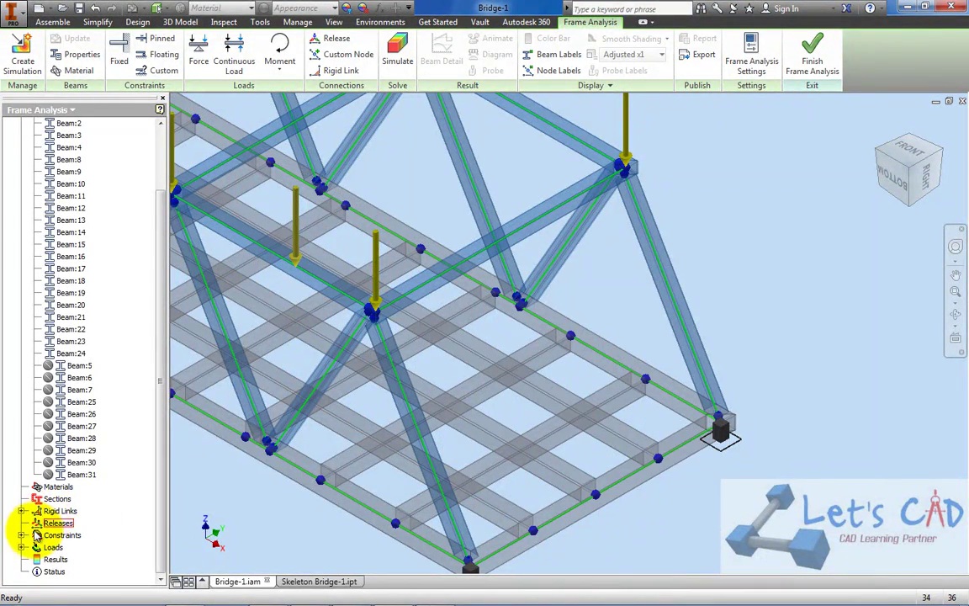
Step: Unsuppress Continuous Load:1, Continuous Load:2 and Continuous Load:3 in the copied simulation
{"action": "left_click", "coordinate": [21, 535]}
{"action": "scroll", "coordinate": [21, 530], "scroll_direction": "down", "scroll_amount": 1}
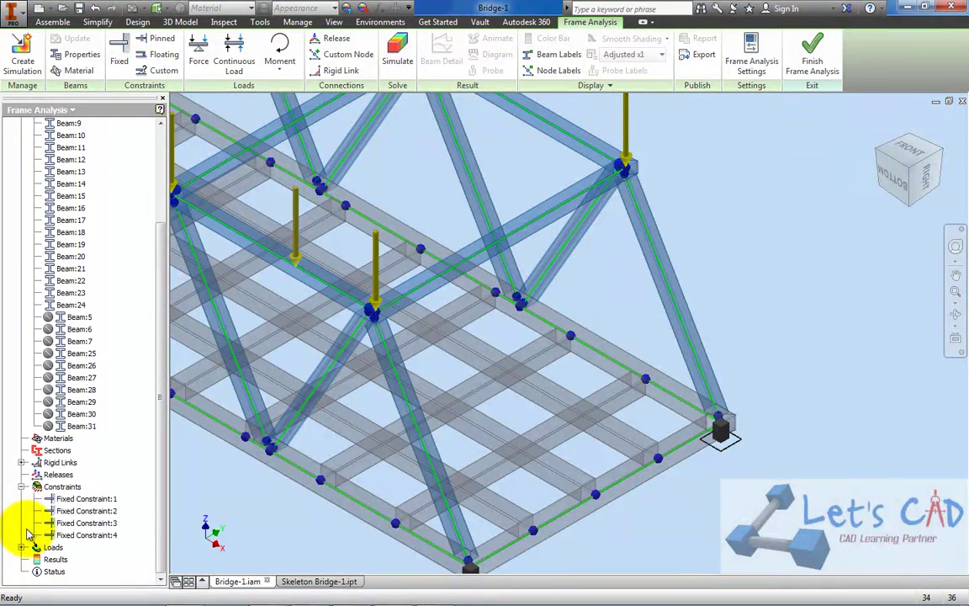
{"action": "left_click", "coordinate": [21, 547]}
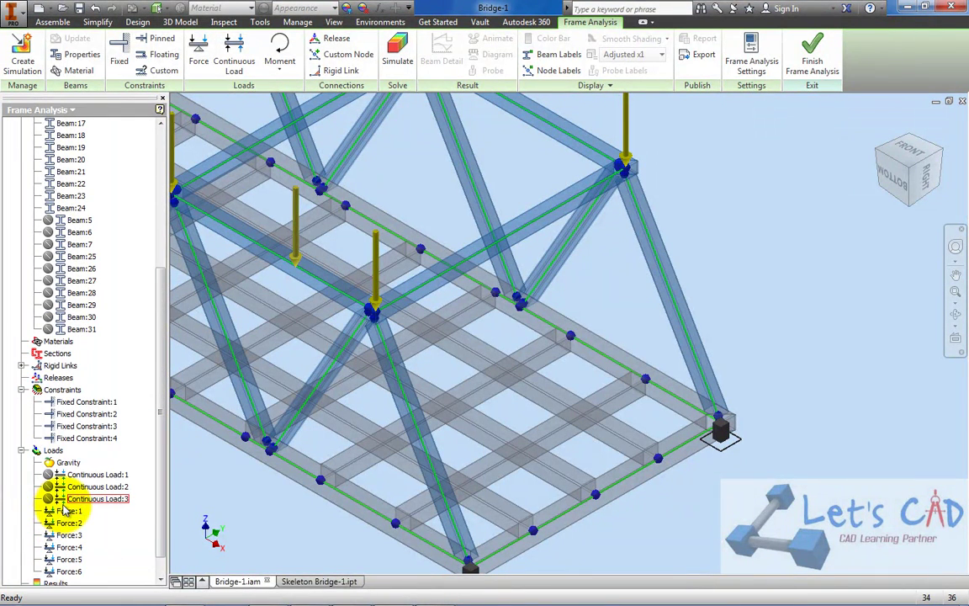
{"action": "left_click", "coordinate": [69, 476]}
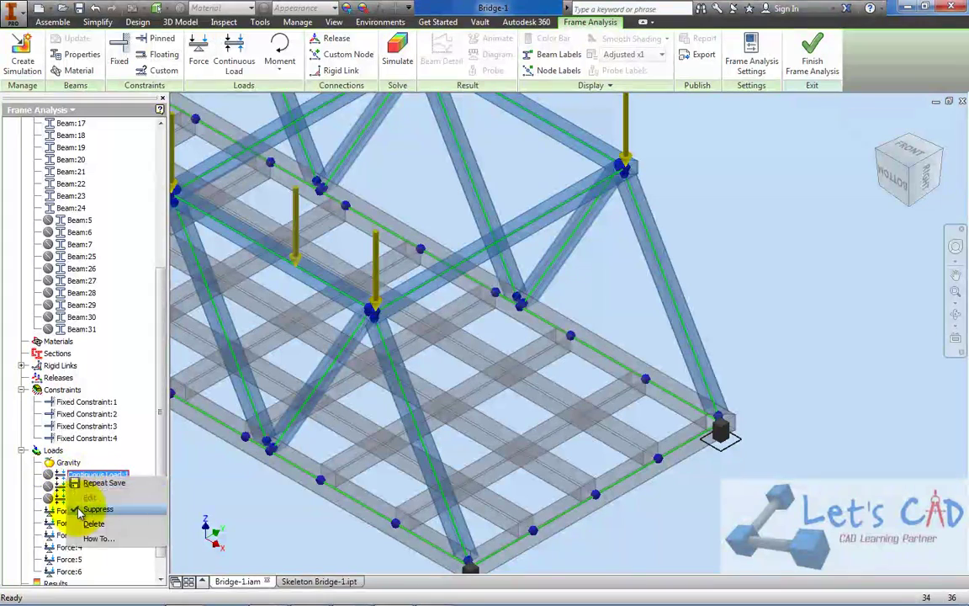
{"action": "right_click", "coordinate": [79, 490]}
{"action": "left_click", "coordinate": [100, 517]}
{"action": "right_click", "coordinate": [98, 503]}
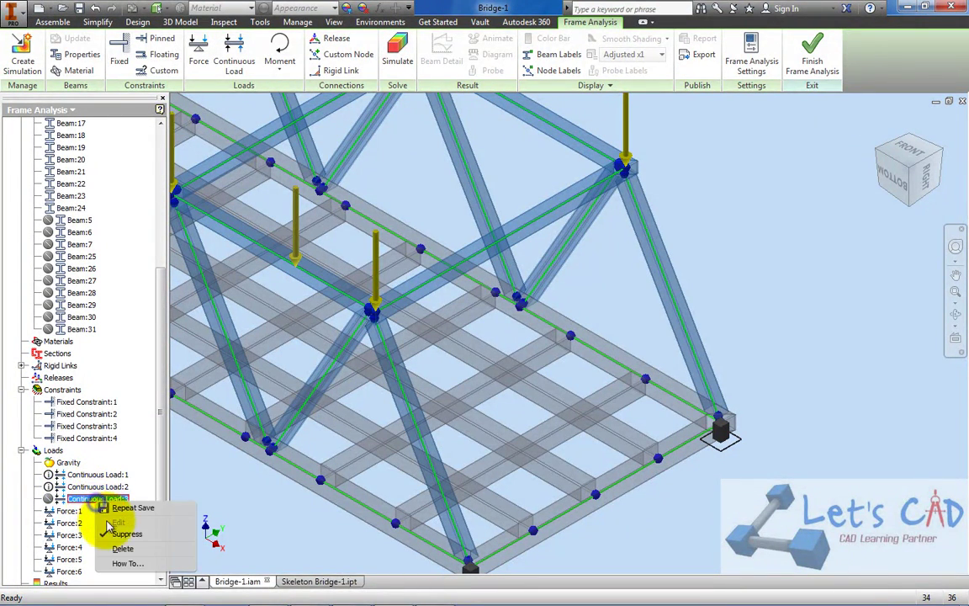
{"action": "left_click", "coordinate": [110, 530]}
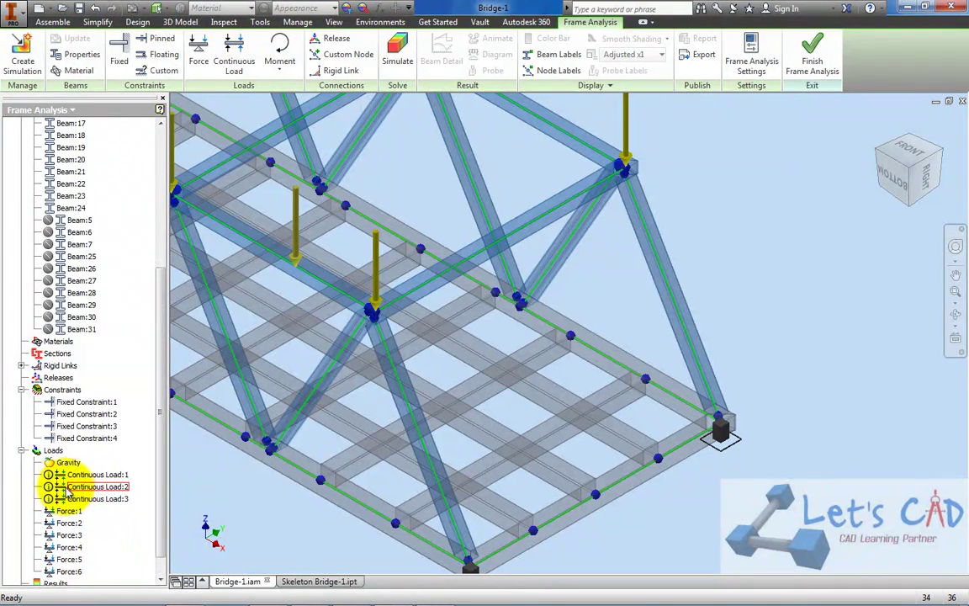
Step: Unsuppress the seven floor cross members, Beam:5 through Beam:7 and Beam:25 through Beam:28
{"action": "scroll", "coordinate": [92, 387], "scroll_direction": "up", "scroll_amount": 3}
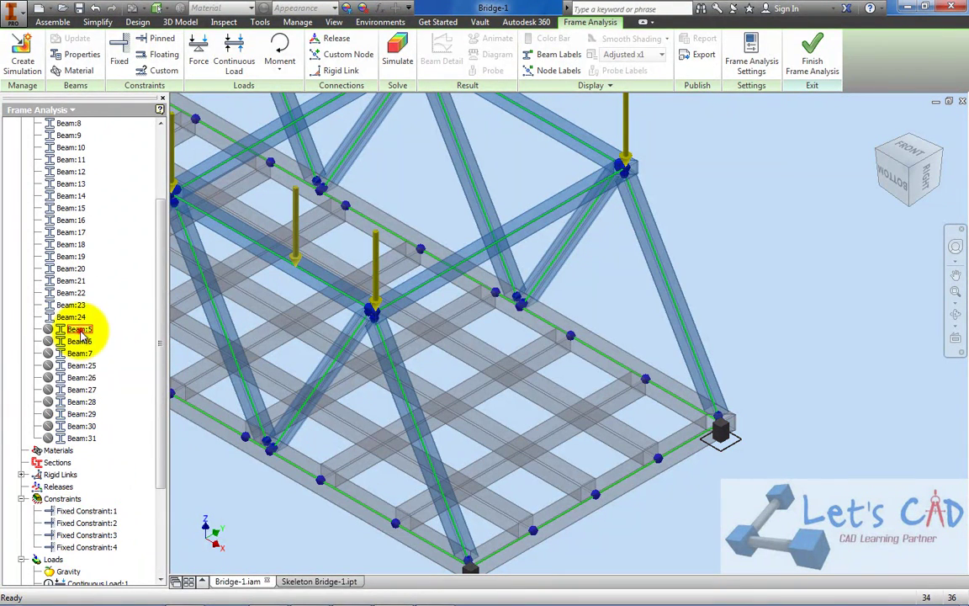
{"action": "left_click", "coordinate": [80, 329]}
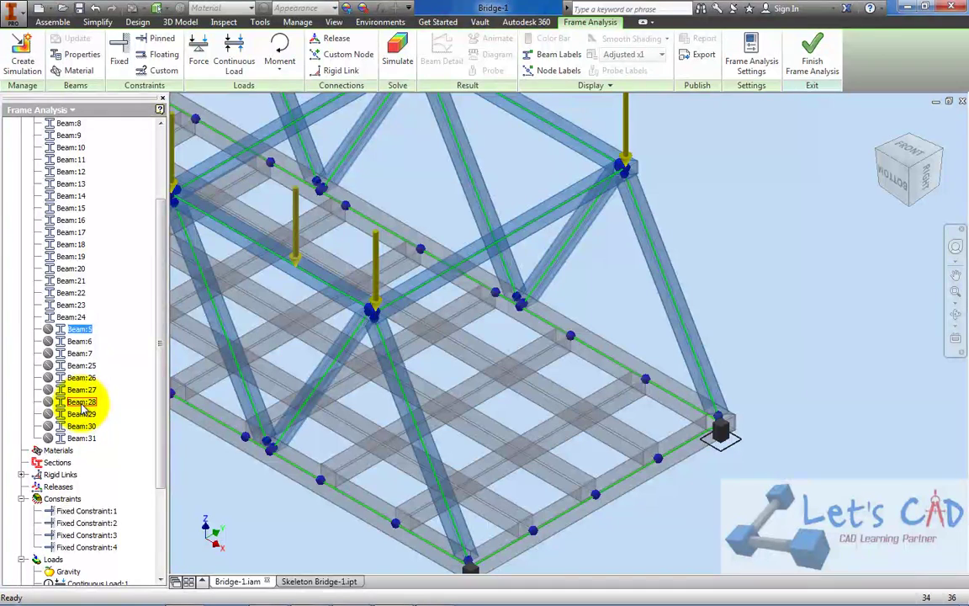
{"action": "right_click", "coordinate": [84, 406]}
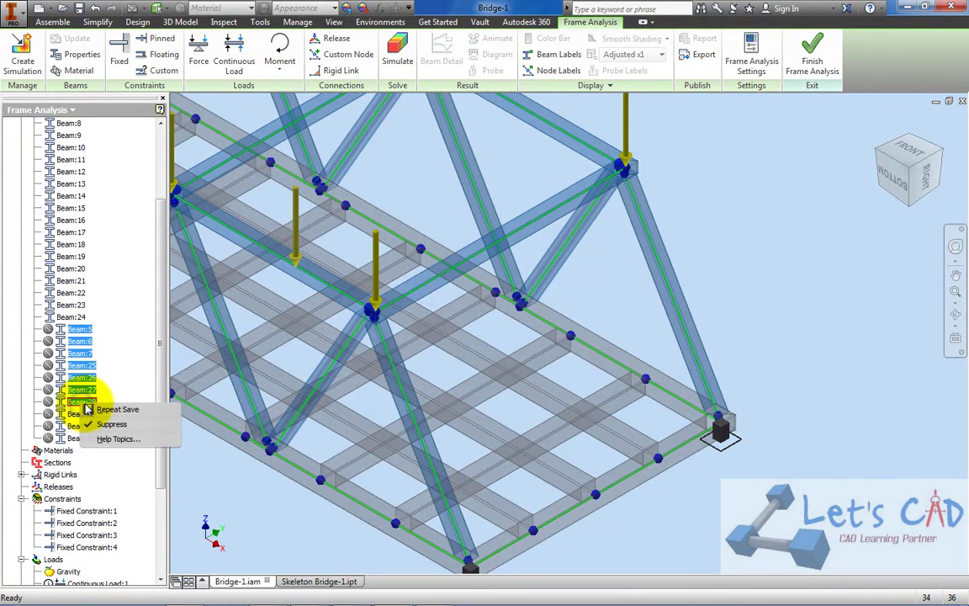
{"action": "left_click", "coordinate": [101, 424]}
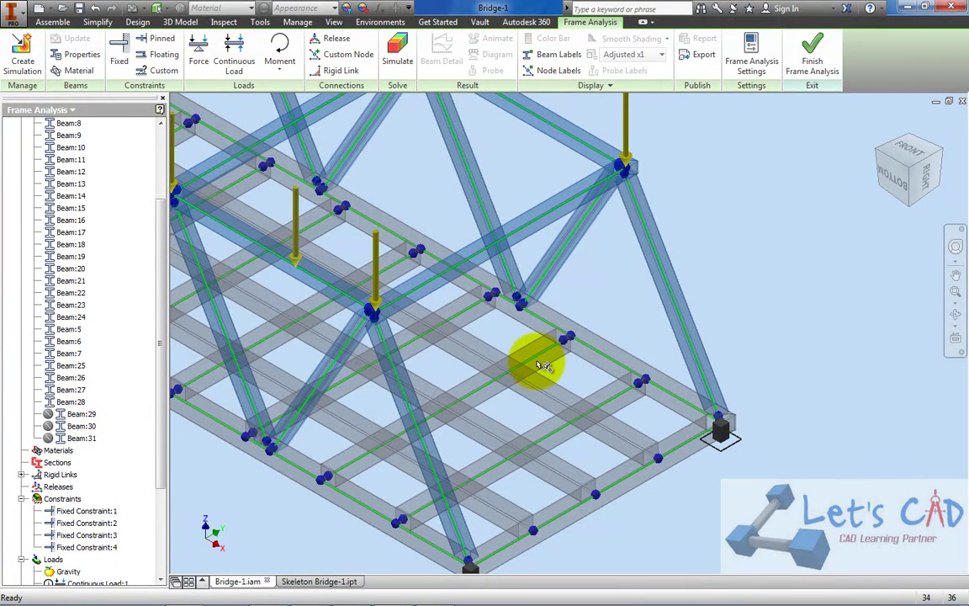
Step: Edit Continuous Load:1 and reassign it to the first inner cross member from the near end of the bridge floor
{"action": "scroll", "coordinate": [505, 341], "scroll_direction": "up", "scroll_amount": 3}
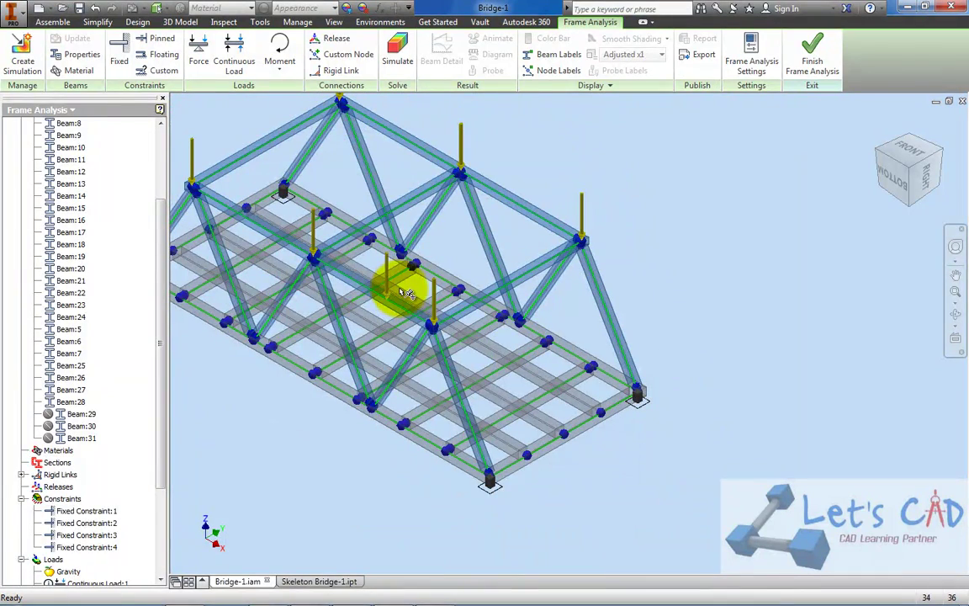
{"action": "scroll", "coordinate": [238, 448], "scroll_direction": "down", "scroll_amount": 3}
{"action": "scroll", "coordinate": [39, 502], "scroll_direction": "down", "scroll_amount": 2}
{"action": "scroll", "coordinate": [589, 310], "scroll_direction": "up", "scroll_amount": 5}
{"action": "scroll", "coordinate": [660, 303], "scroll_direction": "down", "scroll_amount": 3}
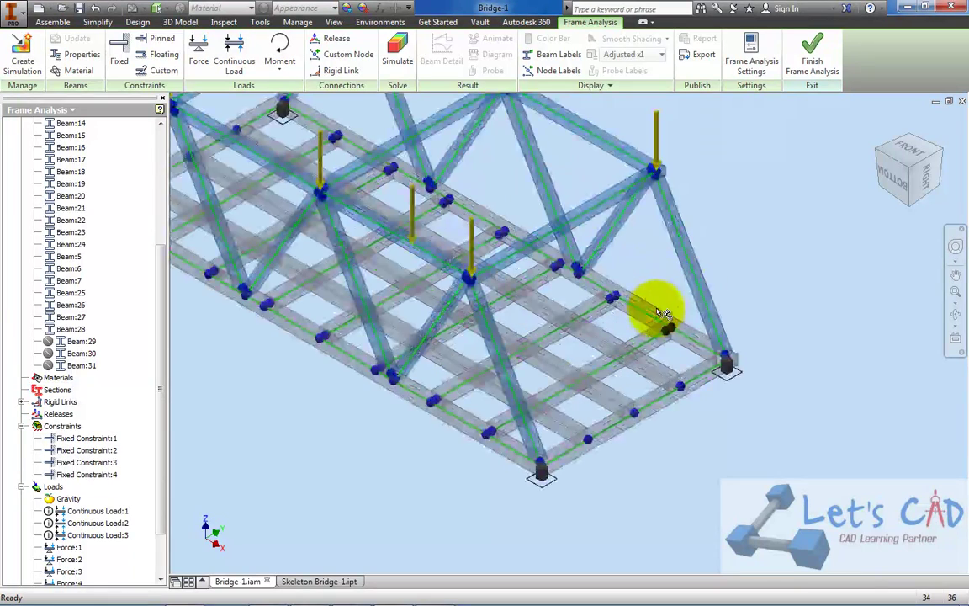
{"action": "right_click", "coordinate": [106, 510]}
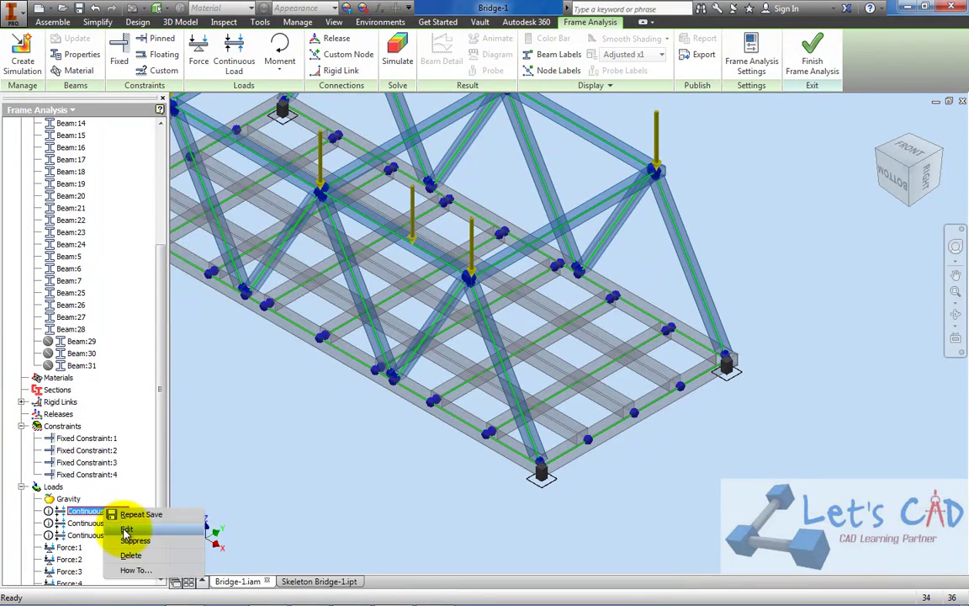
{"action": "left_click", "coordinate": [130, 528]}
{"action": "left_click", "coordinate": [109, 164]}
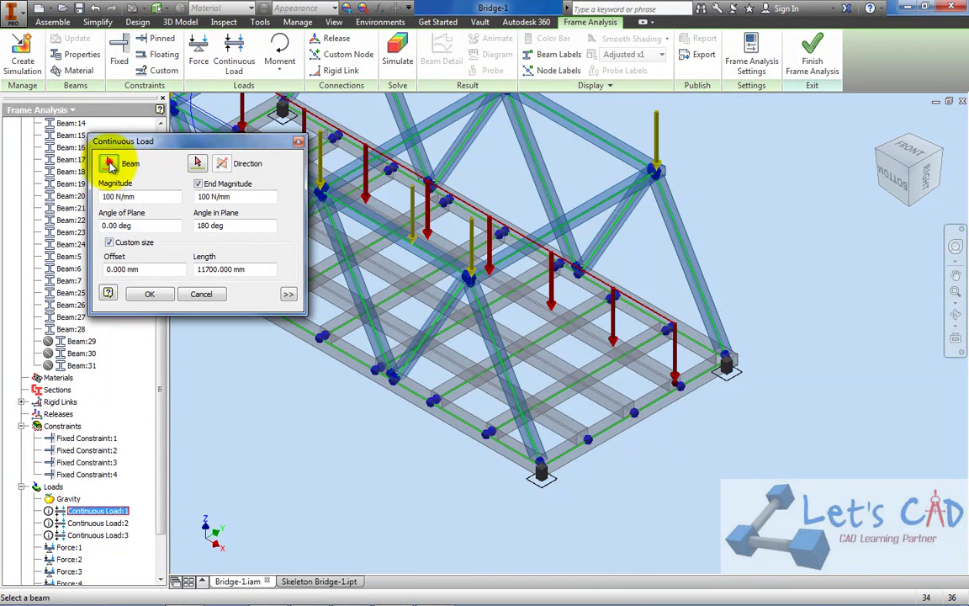
{"action": "left_click", "coordinate": [640, 340]}
{"action": "left_click", "coordinate": [150, 294]}
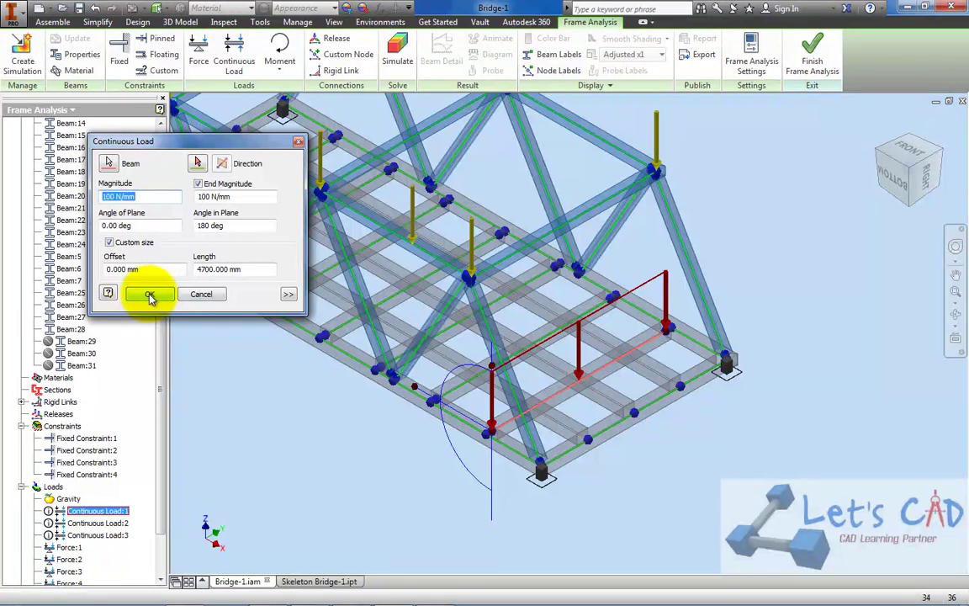
{"action": "left_click", "coordinate": [150, 294]}
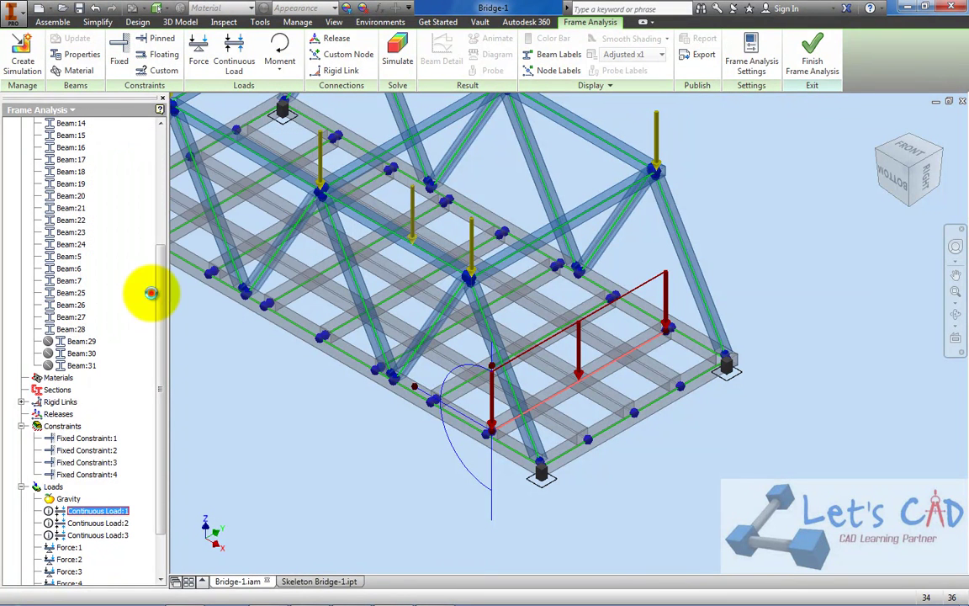
Step: Edit Continuous Load:2 and reassign it to the second inner cross member from the near end of the bridge floor
{"action": "right_click", "coordinate": [101, 527]}
{"action": "left_click", "coordinate": [122, 542]}
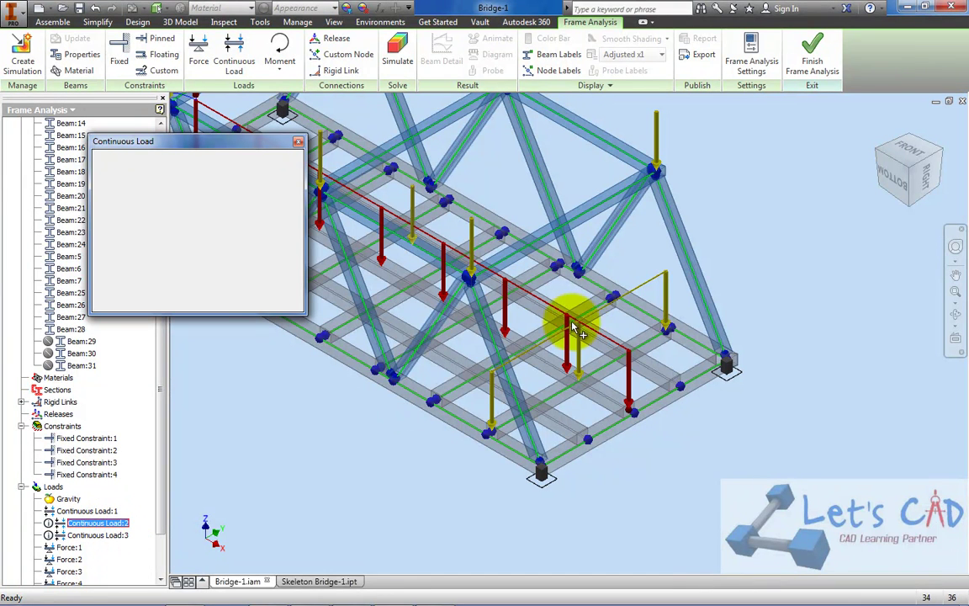
{"action": "left_click", "coordinate": [109, 163]}
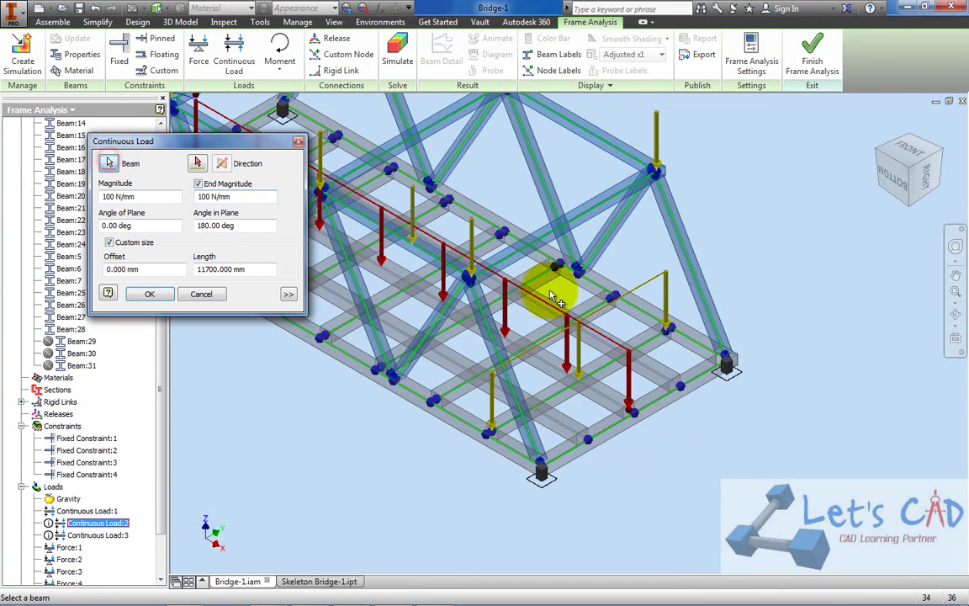
{"action": "left_click", "coordinate": [589, 318]}
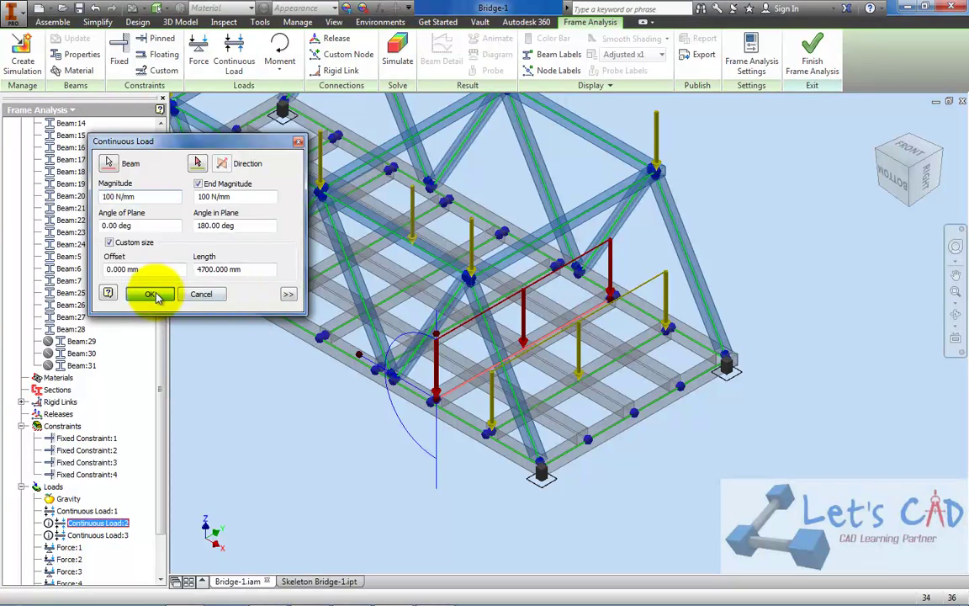
{"action": "left_click", "coordinate": [150, 293]}
Step: Edit Continuous Load:3 and reassign it to the third inner cross member from the near end of the bridge floor
{"action": "right_click", "coordinate": [99, 536]}
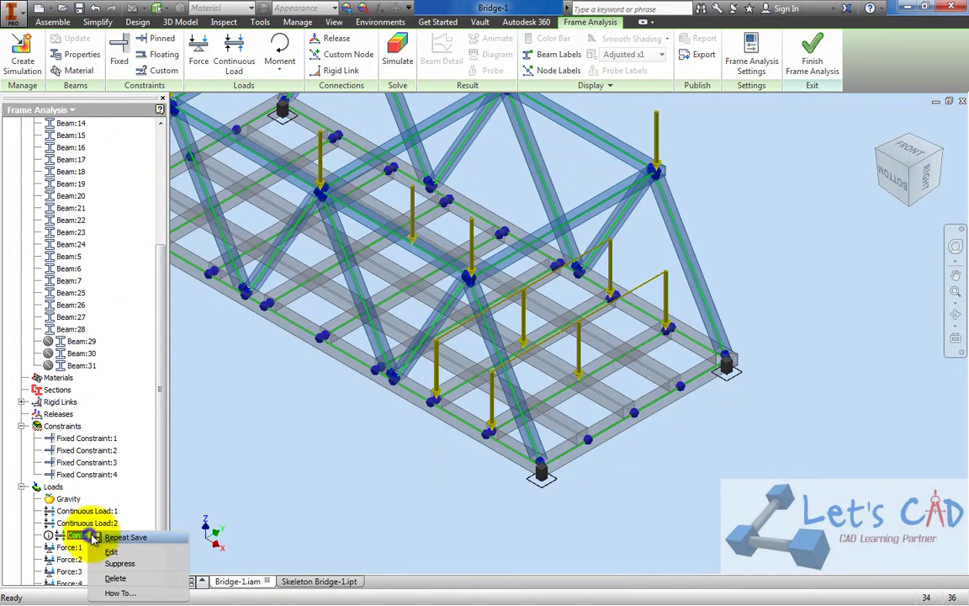
{"action": "left_click", "coordinate": [103, 545]}
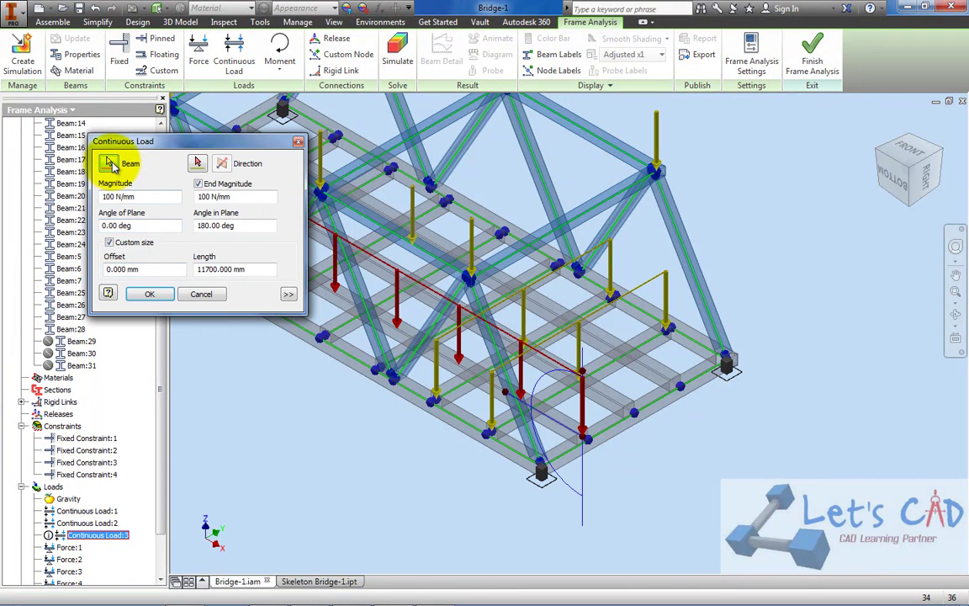
{"action": "left_click", "coordinate": [110, 163]}
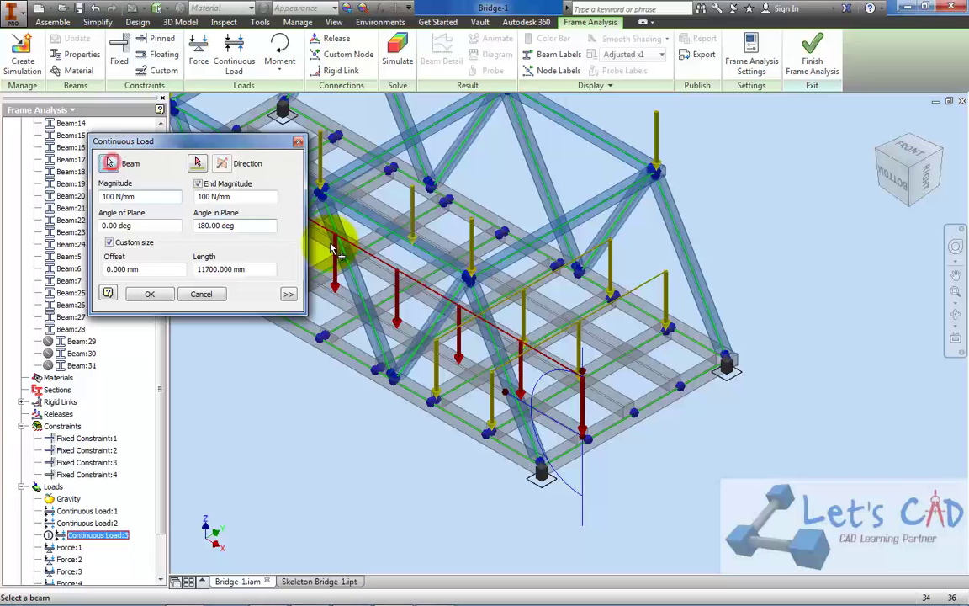
{"action": "left_click", "coordinate": [533, 286]}
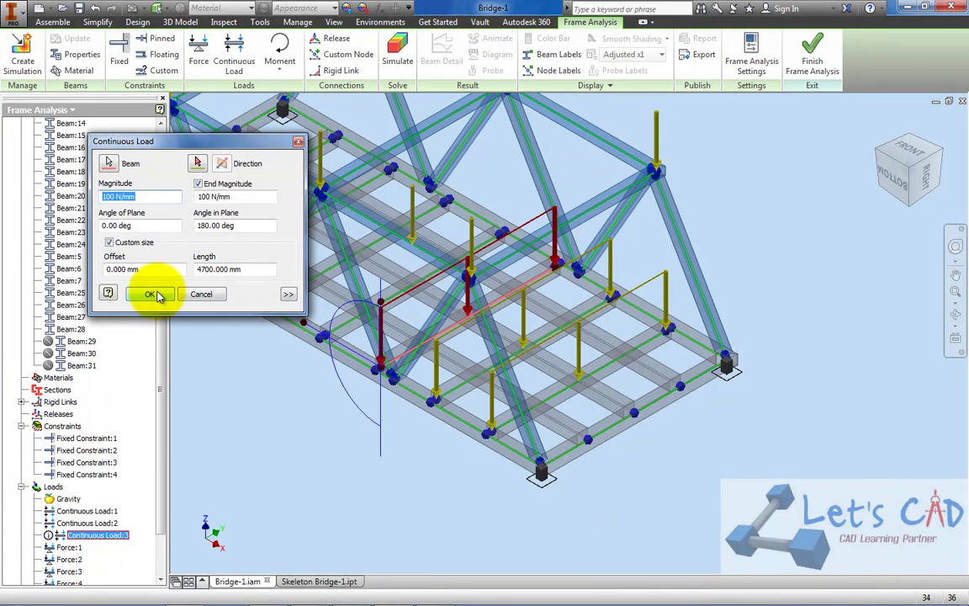
{"action": "left_click", "coordinate": [152, 294]}
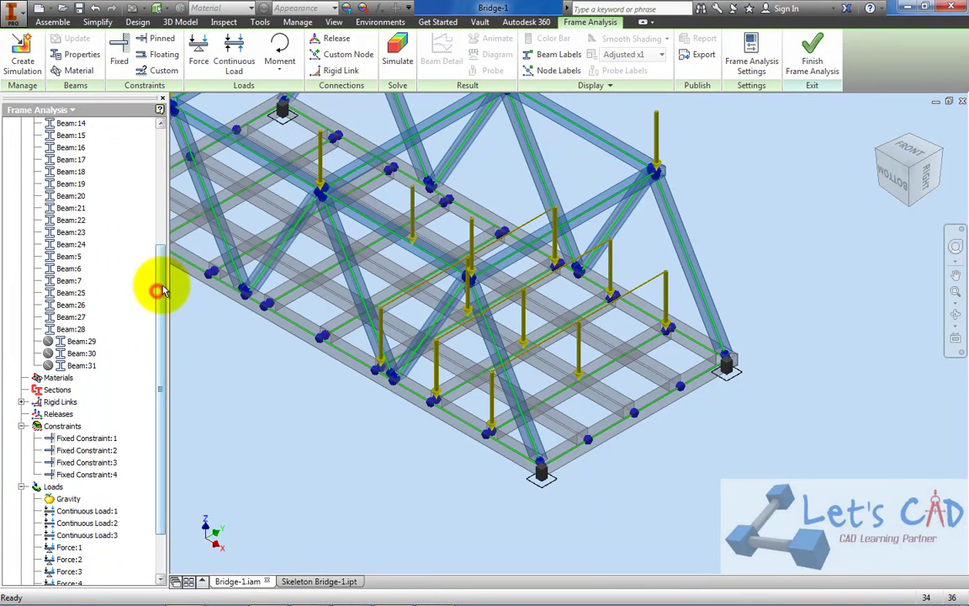
Step: Add a 100 N/mm continuous load to the fourth inner cross member from the near end, Beam:25
{"action": "left_click", "coordinate": [227, 67]}
{"action": "left_click", "coordinate": [956, 315]}
{"action": "left_click_drag", "start_coordinate": [588, 270], "coordinate": [575, 288]}
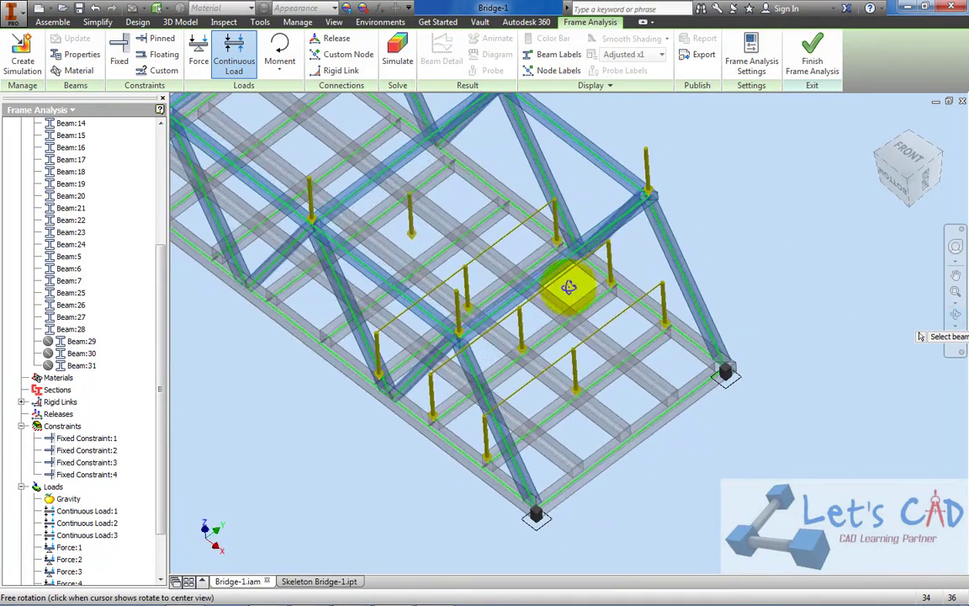
{"action": "right_click", "coordinate": [490, 238]}
{"action": "key", "text": "Escape"}
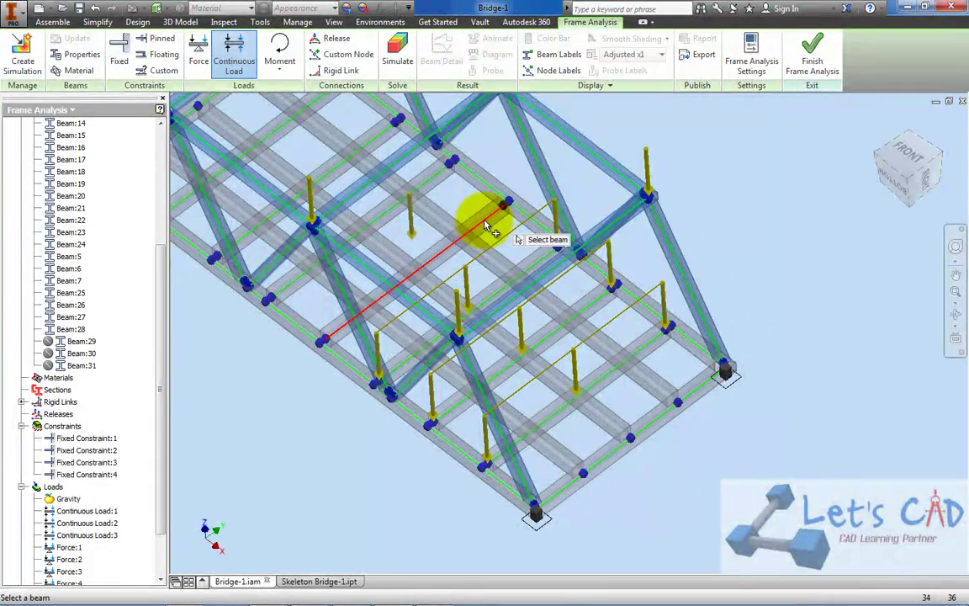
{"action": "left_click", "coordinate": [486, 225]}
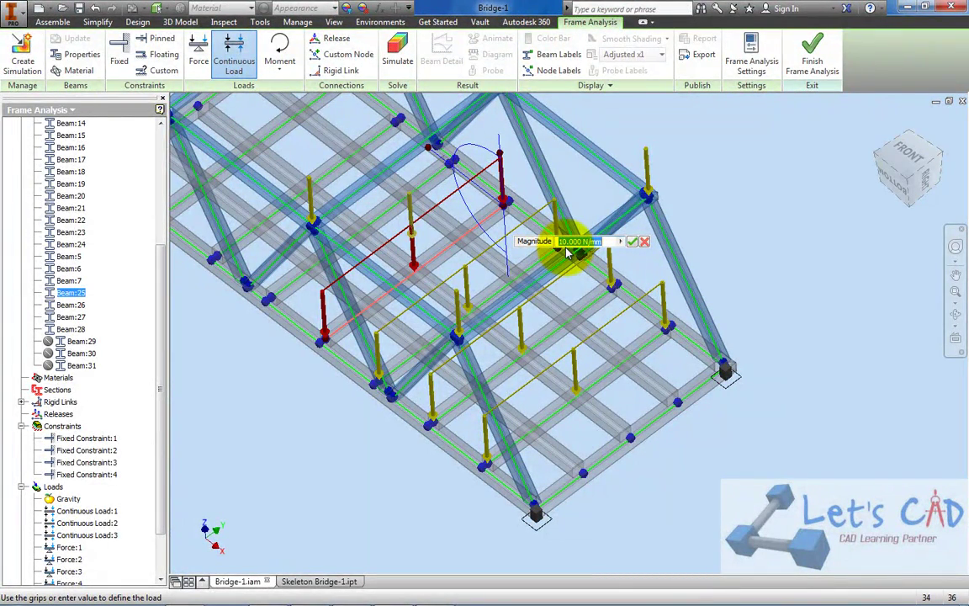
{"action": "type", "text": "100"}
{"action": "left_click", "coordinate": [631, 240]}
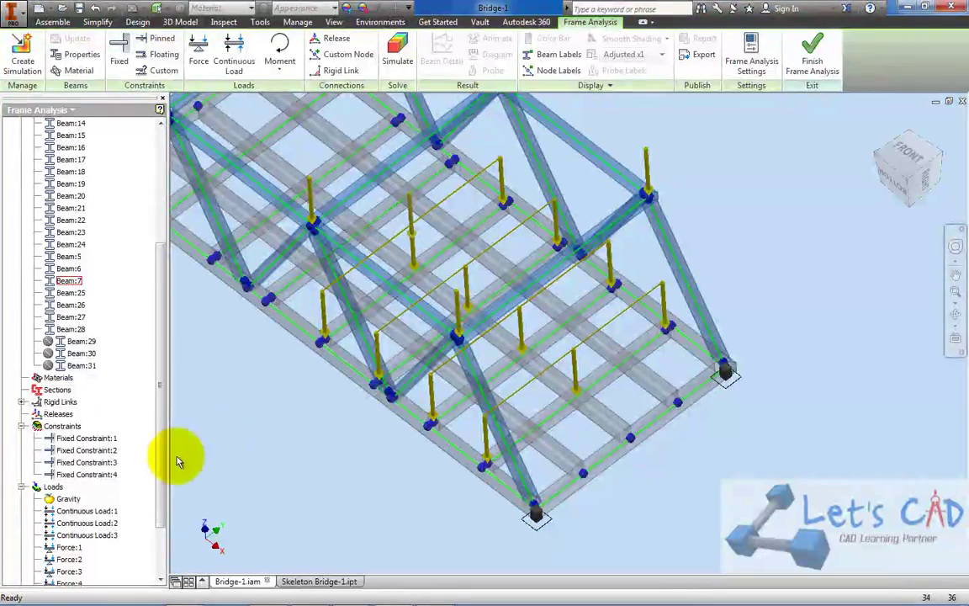
Step: Edit Continuous Load:4 and enable its end magnitude at 100 N/mm
{"action": "right_click", "coordinate": [90, 548]}
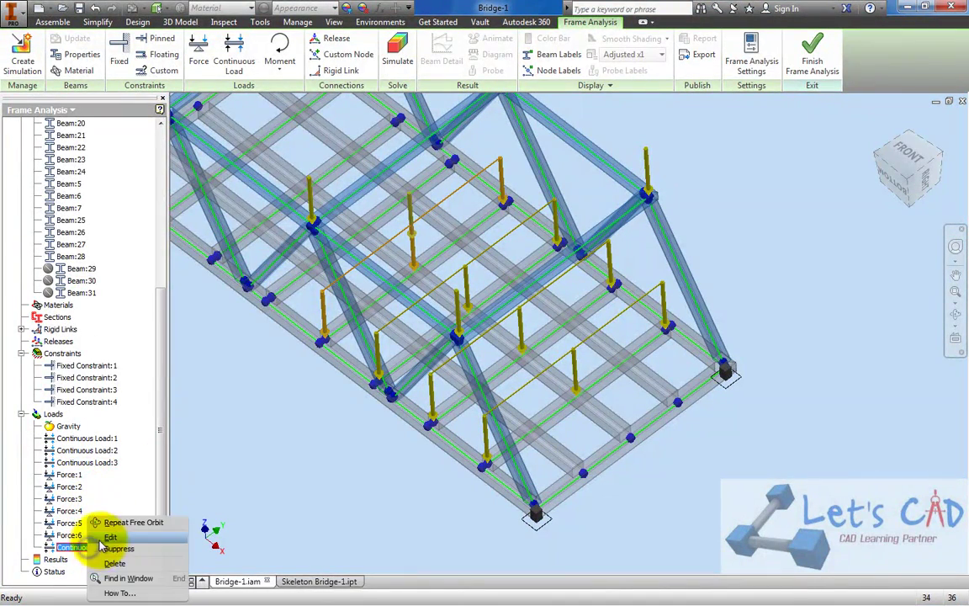
{"action": "left_click", "coordinate": [110, 537]}
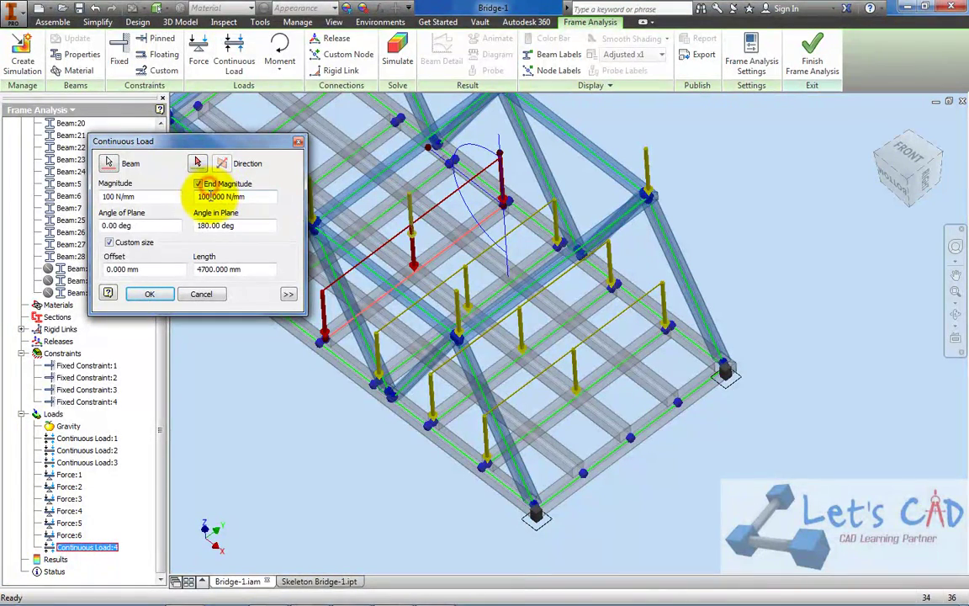
{"action": "left_click", "coordinate": [143, 296]}
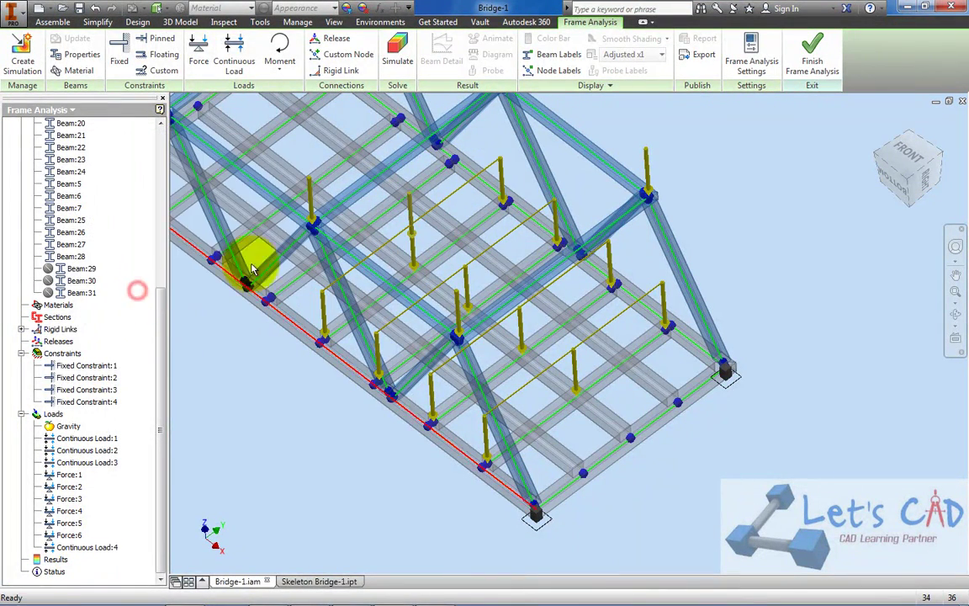
Step: Add a continuous load with the default 10 N/mm magnitude to the fifth inner cross member, Beam:7
{"action": "left_click", "coordinate": [227, 61]}
{"action": "middle_click_drag", "start_coordinate": [452, 244], "coordinate": [518, 326]}
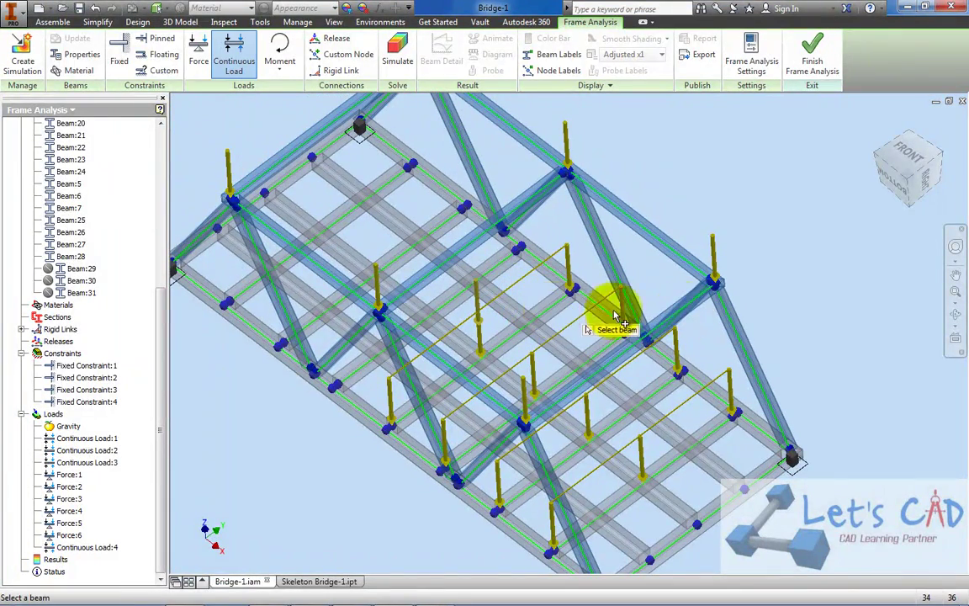
{"action": "left_click", "coordinate": [956, 313]}
{"action": "mouse_move", "coordinate": [534, 274]}
{"action": "left_mouse_down"}
{"action": "mouse_move", "coordinate": [538, 259]}
{"action": "mouse_move", "coordinate": [552, 264]}
{"action": "mouse_move", "coordinate": [556, 287]}
{"action": "mouse_move", "coordinate": [520, 280]}
{"action": "left_mouse_up"}
{"action": "right_click", "coordinate": [520, 279]}
{"action": "left_click", "coordinate": [560, 280]}
{"action": "left_click", "coordinate": [473, 249]}
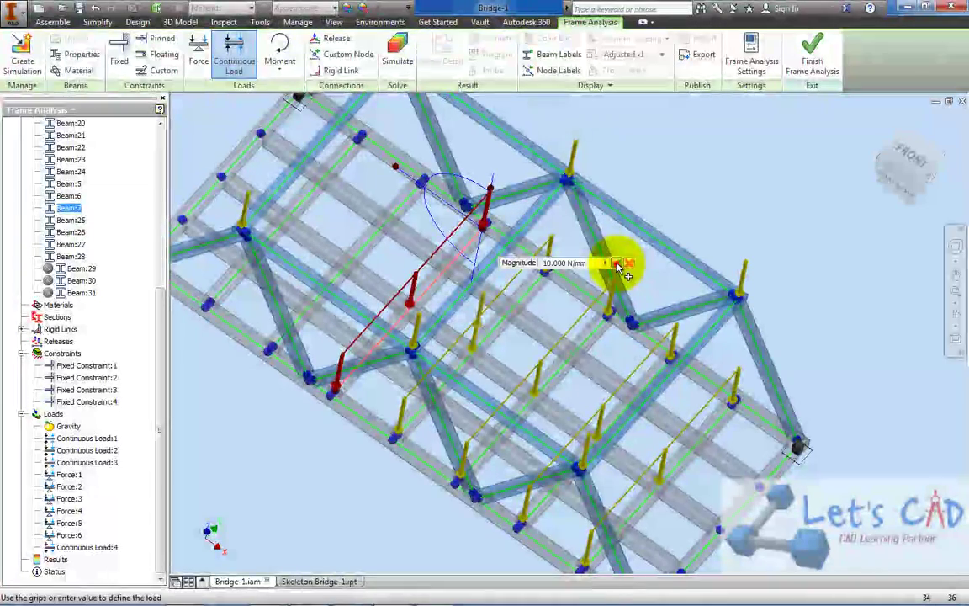
{"action": "left_click", "coordinate": [617, 264]}
Step: Add continuous loads with the default 10 N/mm magnitude to the two remaining unloaded cross members at the far end
{"action": "left_click", "coordinate": [234, 57]}
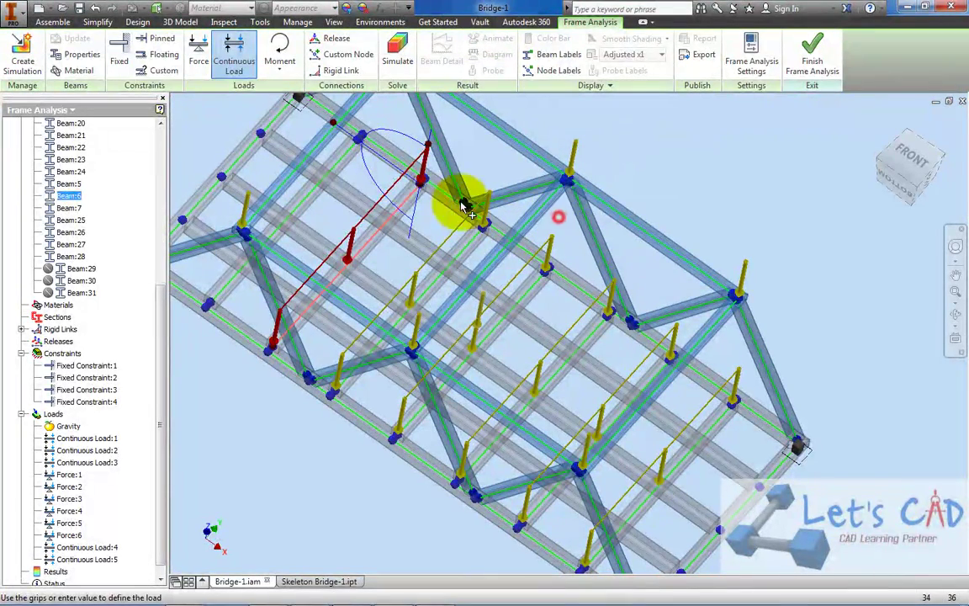
{"action": "left_click", "coordinate": [485, 212]}
{"action": "left_click", "coordinate": [233, 62]}
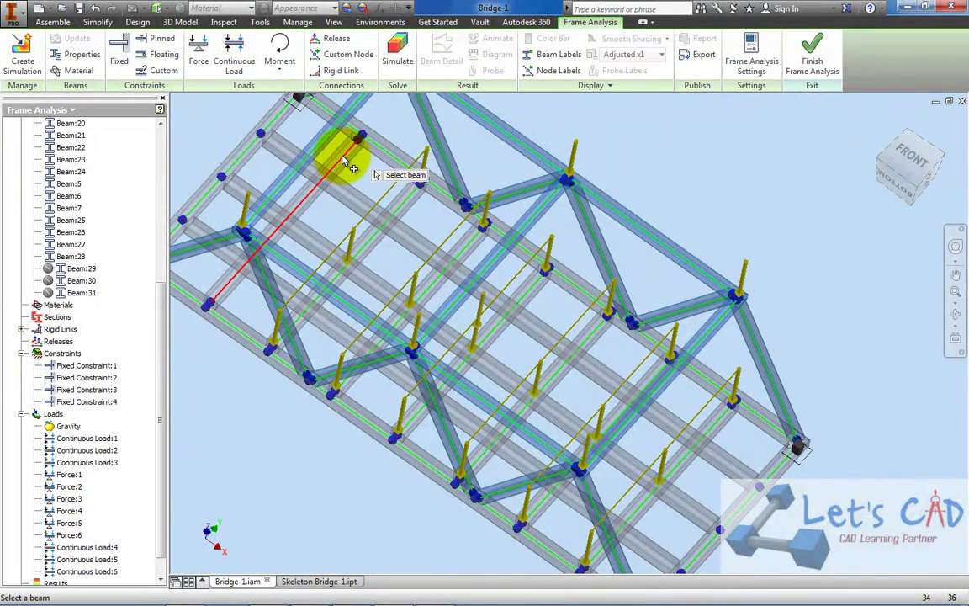
{"action": "left_click", "coordinate": [337, 158]}
{"action": "left_click", "coordinate": [491, 180]}
Step: Set the magnitude of Continuous Load:7, on the farthest cross member, to 100 N/mm
{"action": "left_click", "coordinate": [956, 319]}
{"action": "left_click_drag", "start_coordinate": [653, 300], "coordinate": [644, 255]}
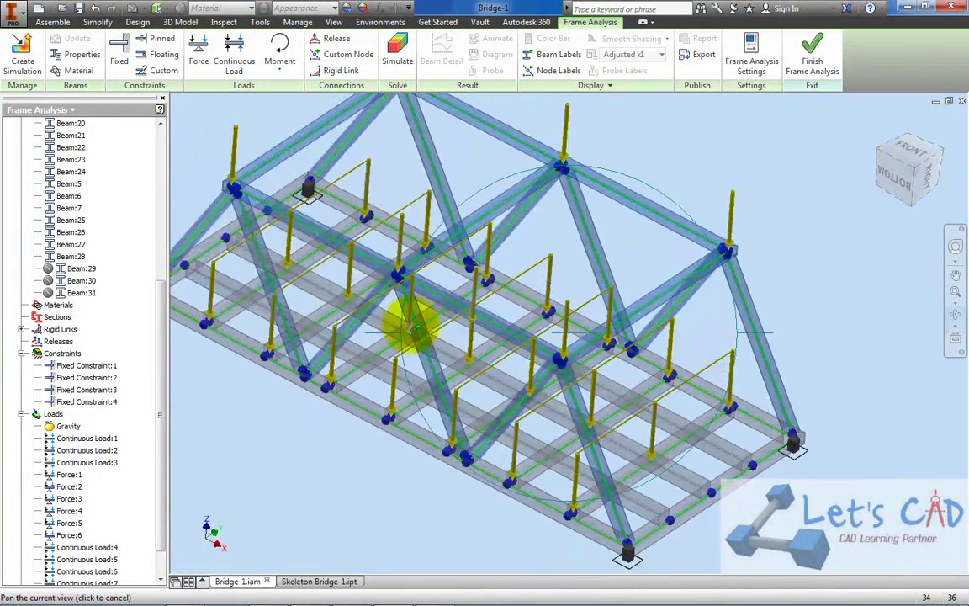
{"action": "middle_click_drag", "start_coordinate": [407, 324], "coordinate": [502, 299]}
{"action": "right_click", "coordinate": [503, 298]}
{"action": "left_click", "coordinate": [540, 294]}
{"action": "scroll", "coordinate": [141, 440], "scroll_direction": "down", "scroll_amount": 1}
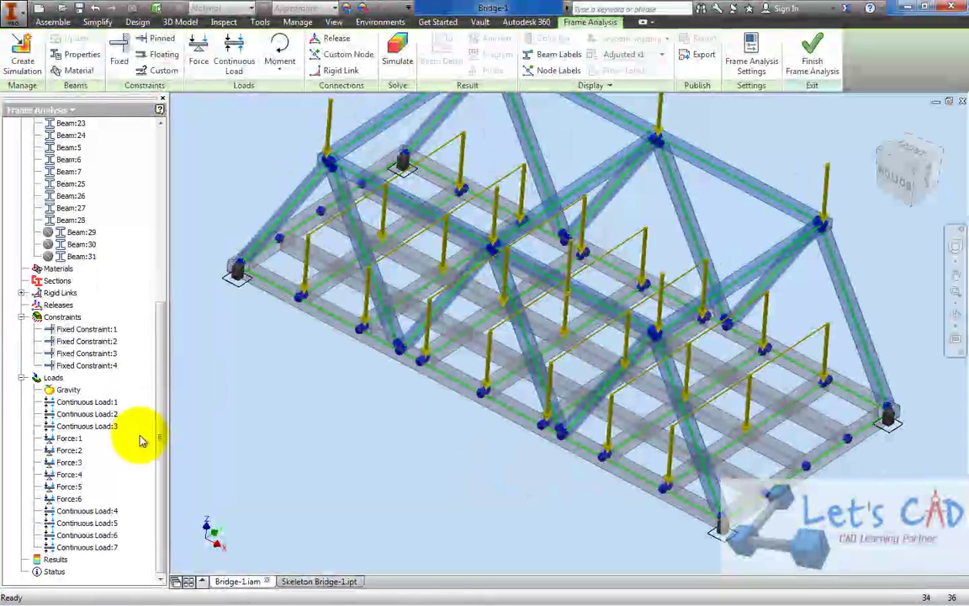
{"action": "right_click", "coordinate": [84, 548]}
{"action": "left_click", "coordinate": [109, 537]}
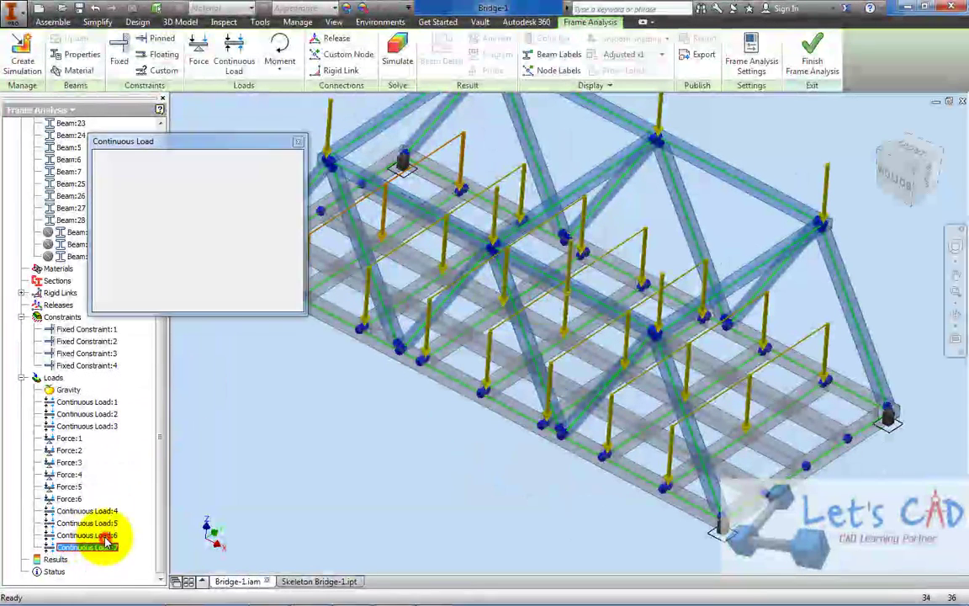
{"action": "left_click", "coordinate": [156, 199]}
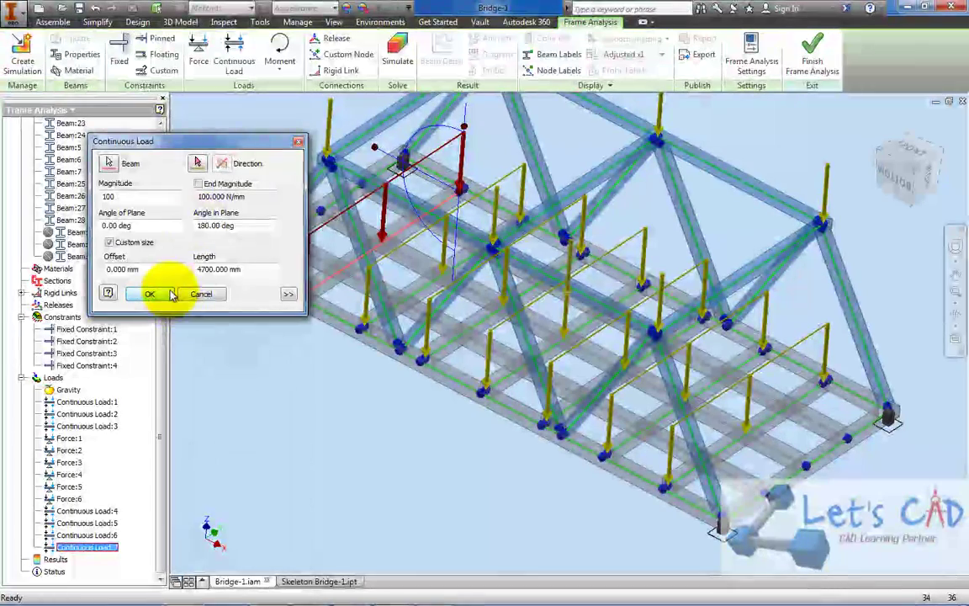
{"action": "left_click", "coordinate": [156, 293]}
Step: Set the magnitude of Continuous Load:6 to 100 N/mm
{"action": "right_click", "coordinate": [110, 537]}
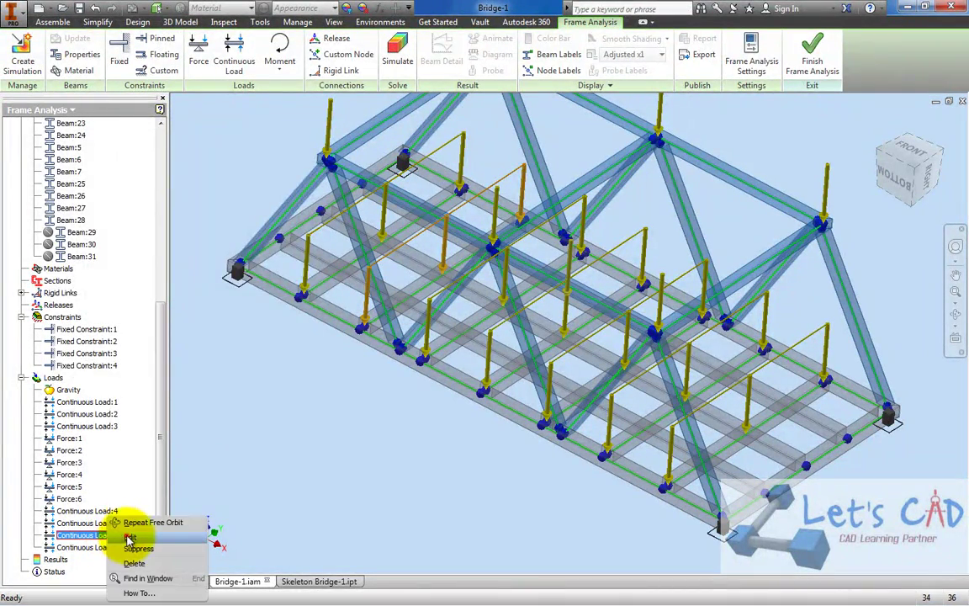
{"action": "left_click", "coordinate": [130, 537]}
{"action": "double_click", "coordinate": [162, 196]}
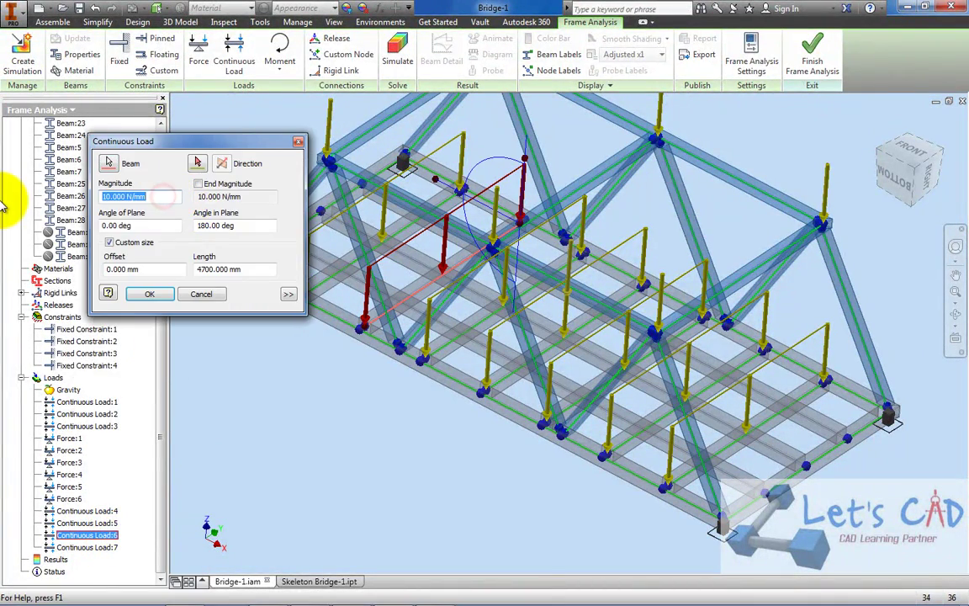
{"action": "type", "text": "100"}
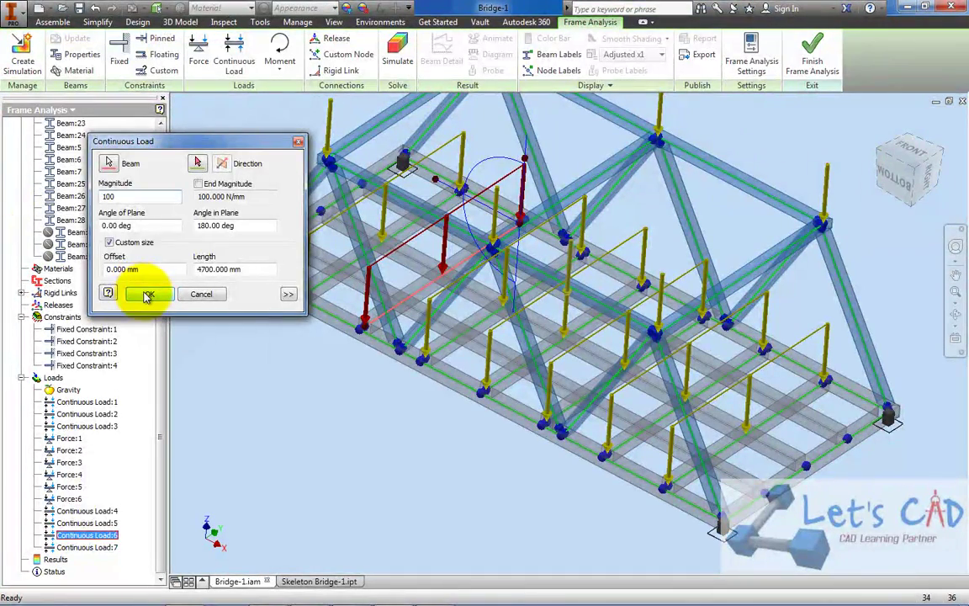
{"action": "left_click", "coordinate": [146, 294]}
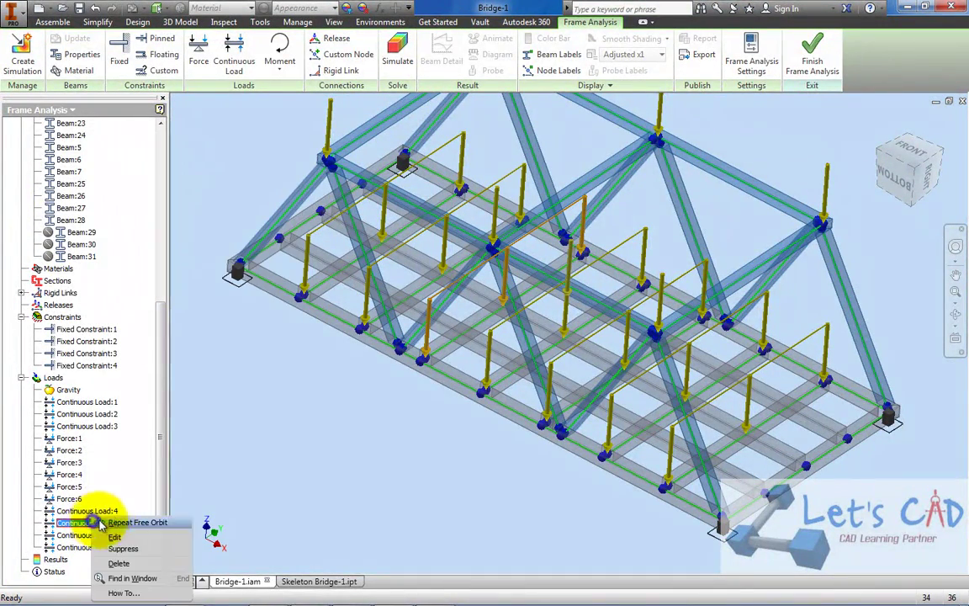
Step: Set the magnitude of Continuous Load:5 to 100 N/mm
{"action": "right_click", "coordinate": [98, 526]}
{"action": "left_click", "coordinate": [88, 541]}
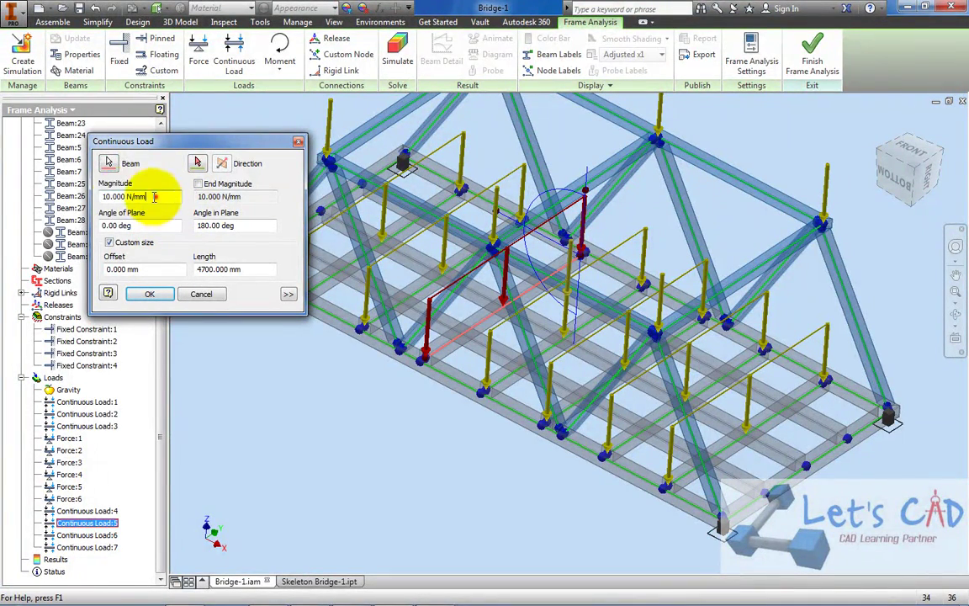
{"action": "double_click", "coordinate": [158, 197]}
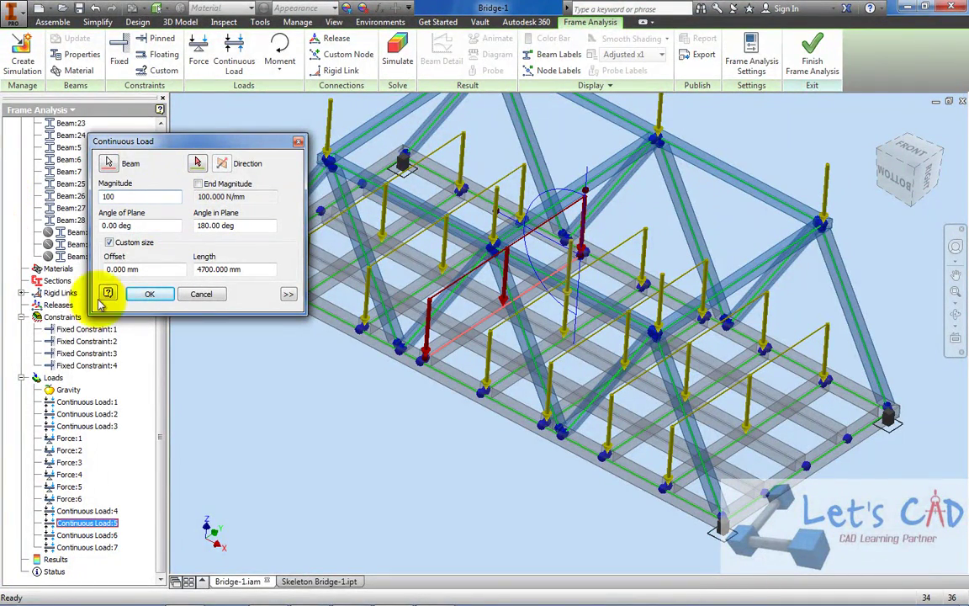
{"action": "left_click", "coordinate": [139, 291]}
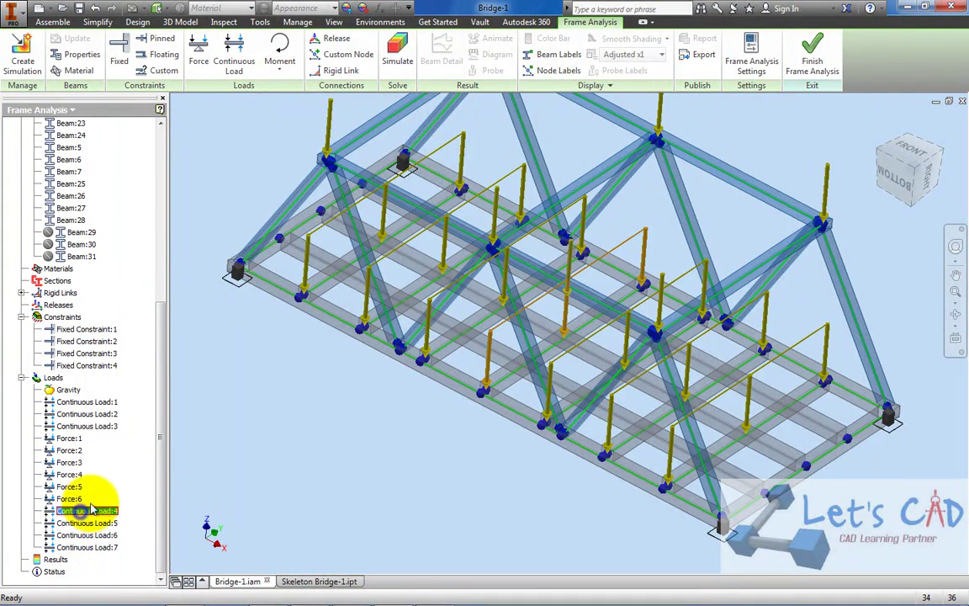
Step: Check the magnitude and length settings of Continuous Load:4 and Continuous Load:5 without changing them
{"action": "right_click", "coordinate": [89, 513]}
{"action": "left_click", "coordinate": [99, 533]}
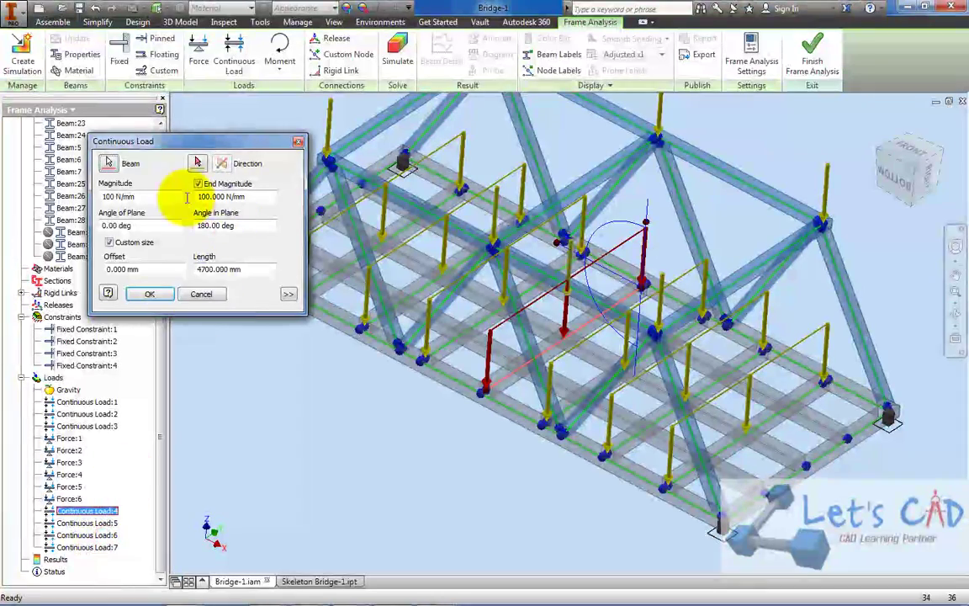
{"action": "left_click", "coordinate": [200, 294]}
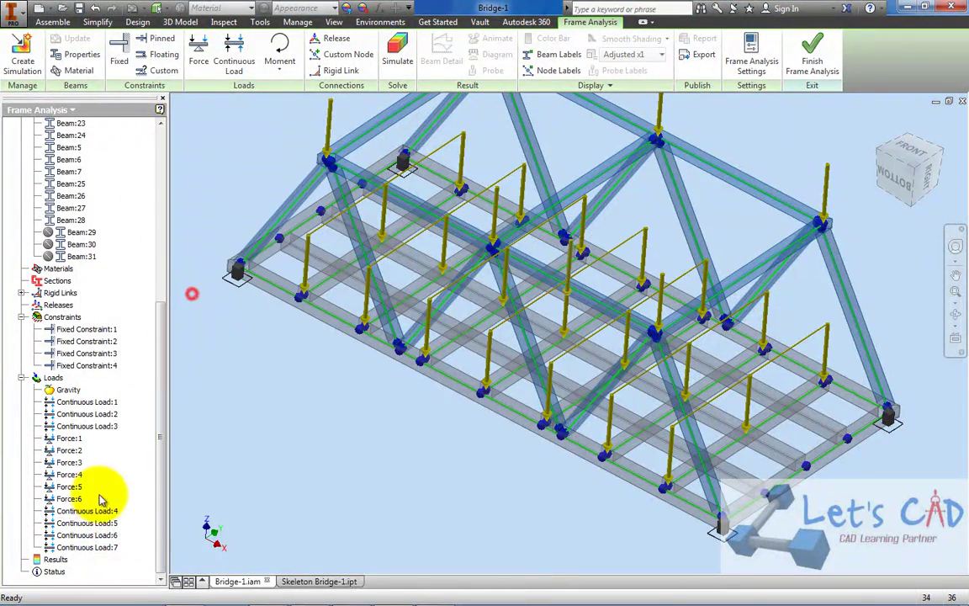
{"action": "right_click", "coordinate": [94, 522]}
{"action": "left_click", "coordinate": [118, 537]}
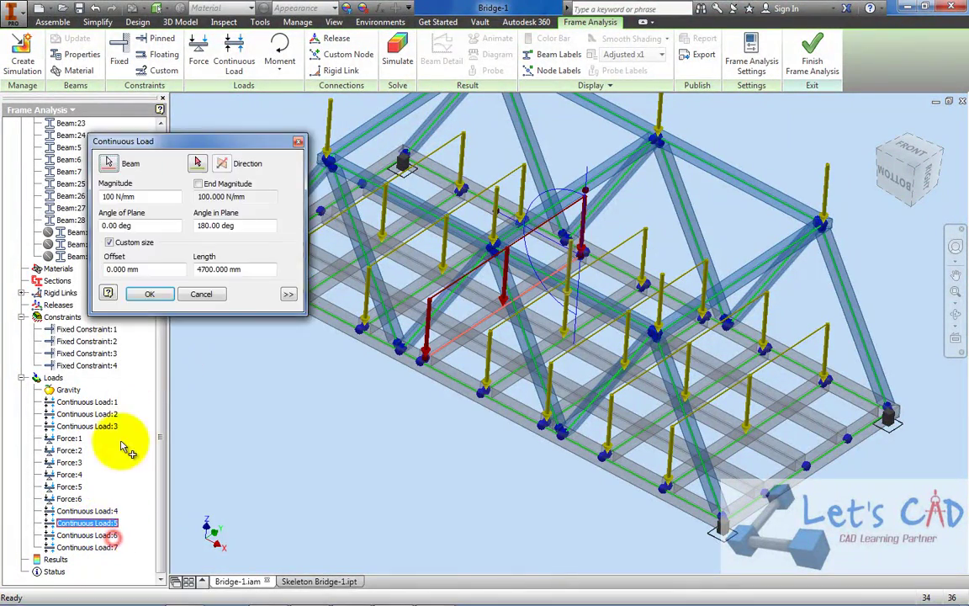
{"action": "left_click", "coordinate": [202, 294]}
Step: Switch to Calculator, compute the combined loaded length of the seven cross members, and copy the result
{"action": "mouse_move", "coordinate": [223, 594]}
{"action": "left_click", "coordinate": [186, 593]}
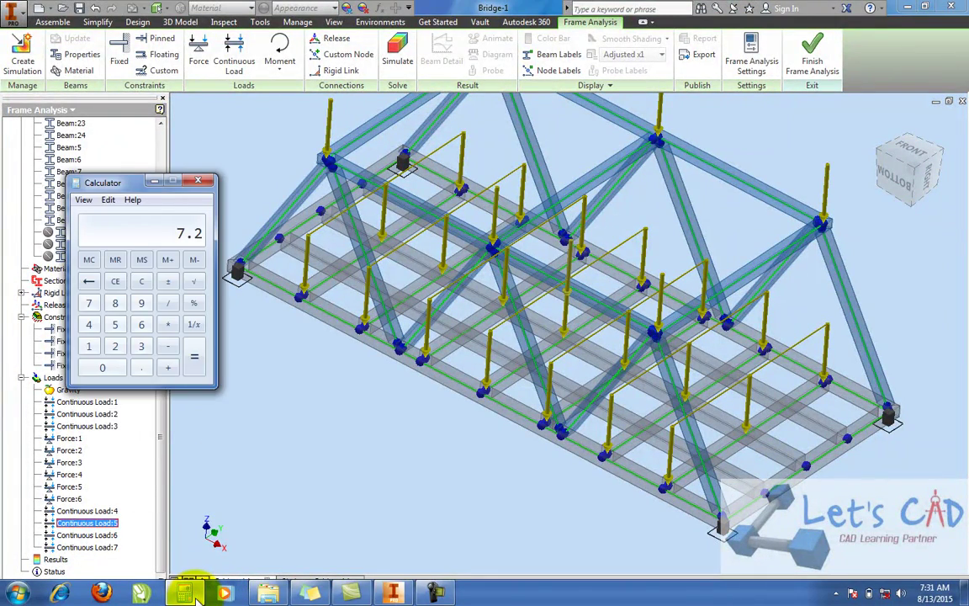
{"action": "type", "text": "4707"}
{"action": "key", "text": "Return"}
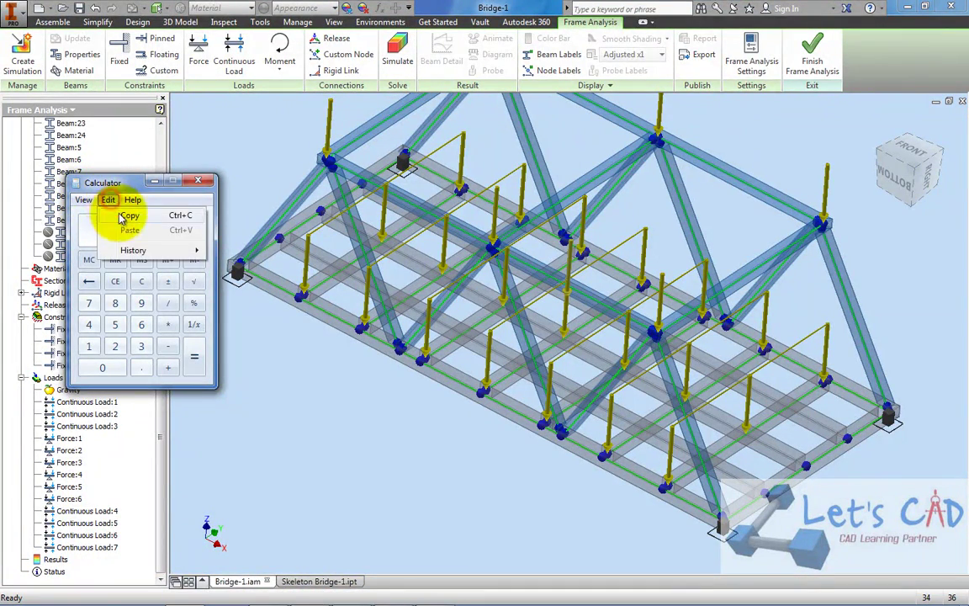
{"action": "left_click", "coordinate": [122, 215]}
{"action": "left_click", "coordinate": [244, 382]}
Step: Activate Simulation:1 and open one of its continuous loads to check the magnitude and length
{"action": "scroll", "coordinate": [152, 389], "scroll_direction": "up", "scroll_amount": 8}
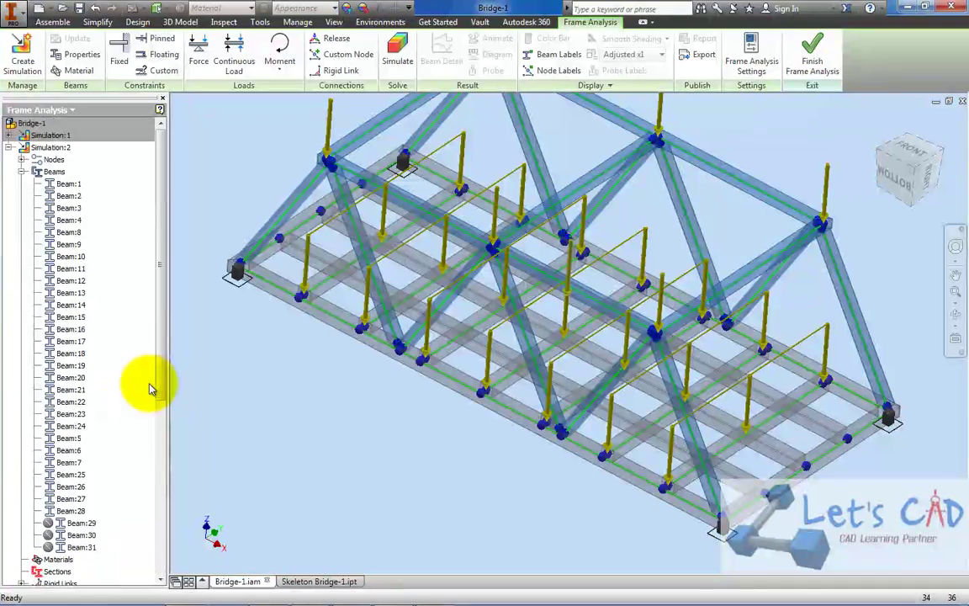
{"action": "double_click", "coordinate": [35, 135]}
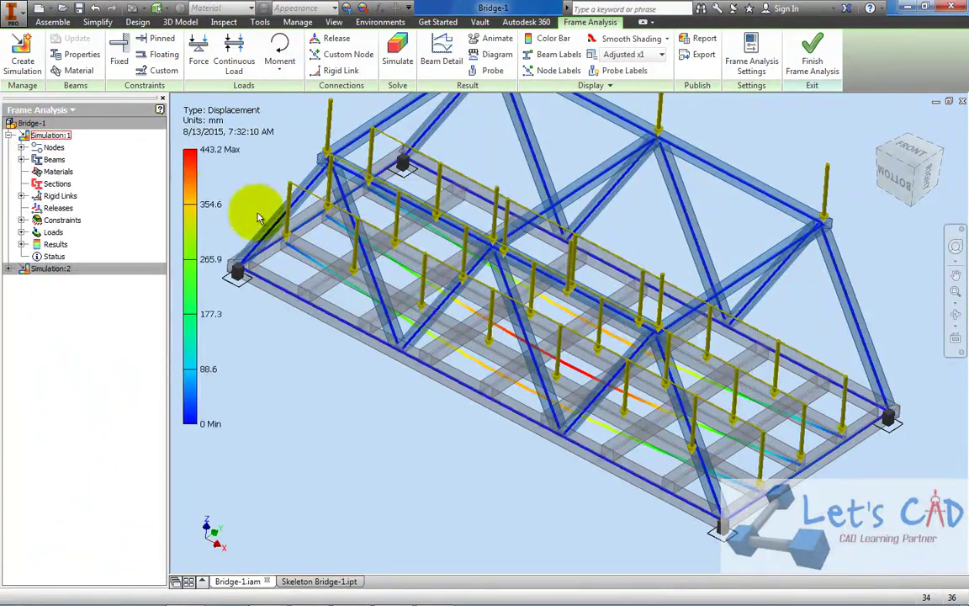
{"action": "left_click", "coordinate": [21, 232]}
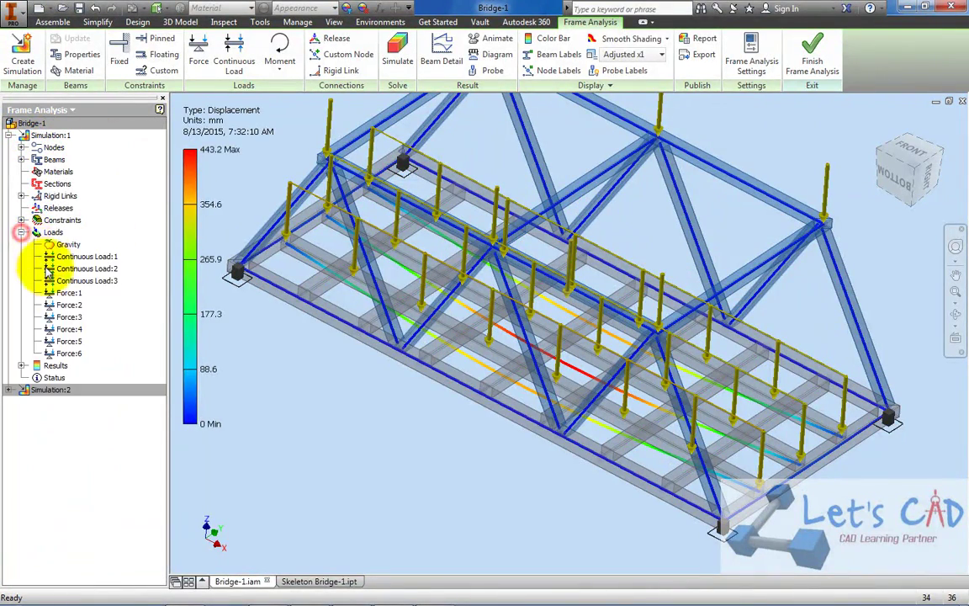
{"action": "double_click", "coordinate": [64, 265]}
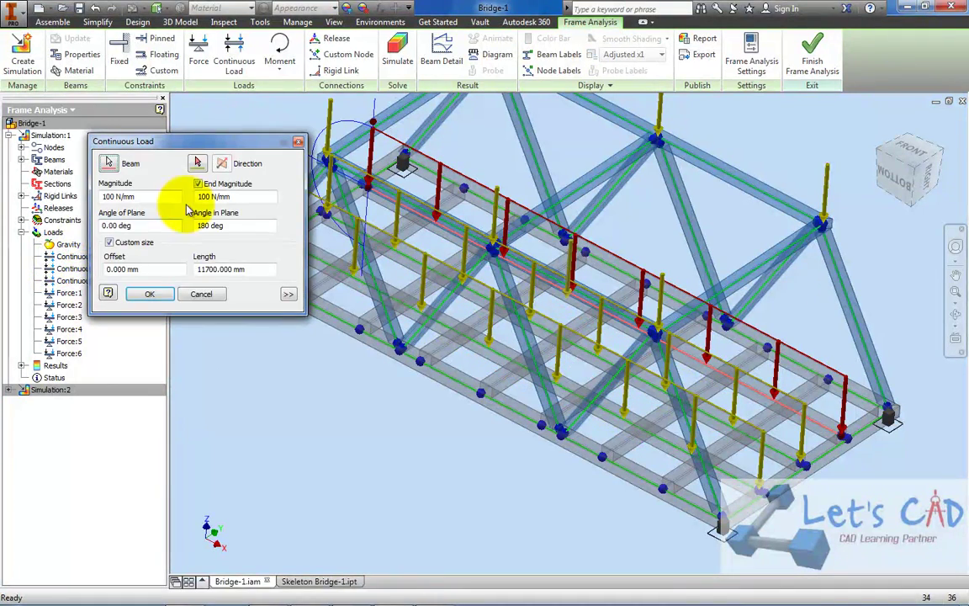
Step: Switch to Calculator, compute the combined length of the three 11700 mm lengthwise loads, and close the load settings without changes
{"action": "left_click", "coordinate": [191, 593]}
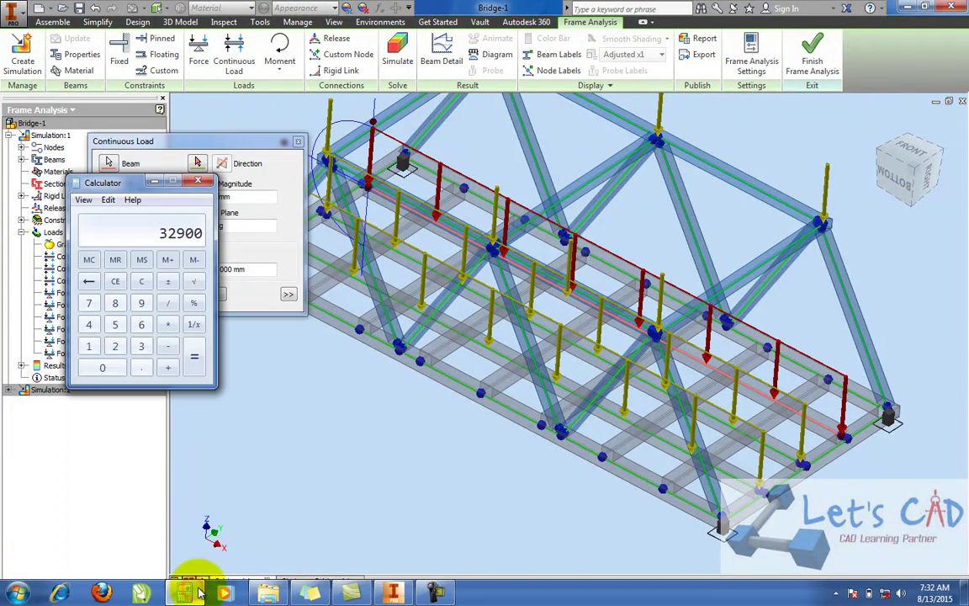
{"action": "type", "text": "11700"}
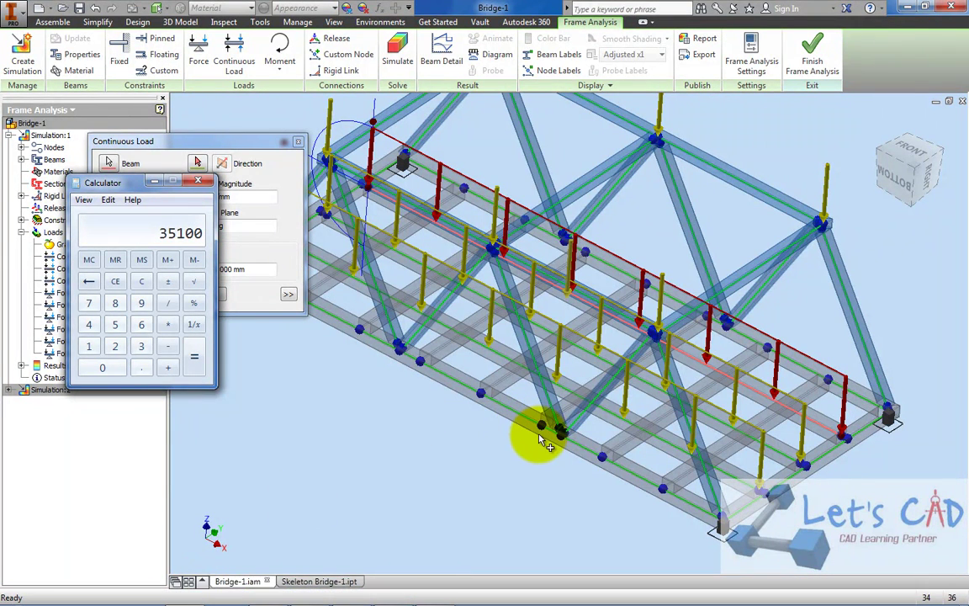
{"action": "left_click", "coordinate": [208, 183]}
{"action": "left_click", "coordinate": [198, 184]}
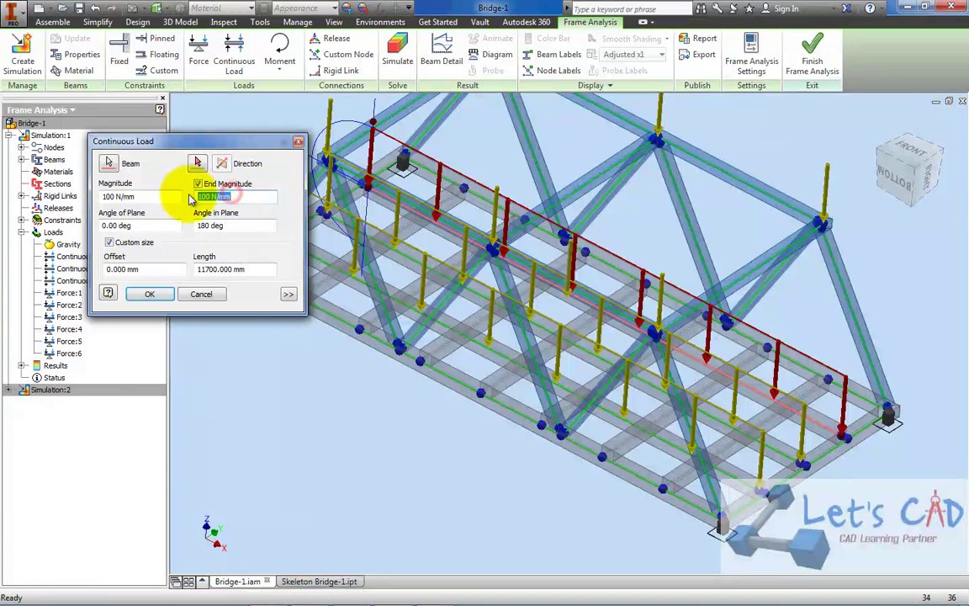
{"action": "left_click", "coordinate": [205, 293]}
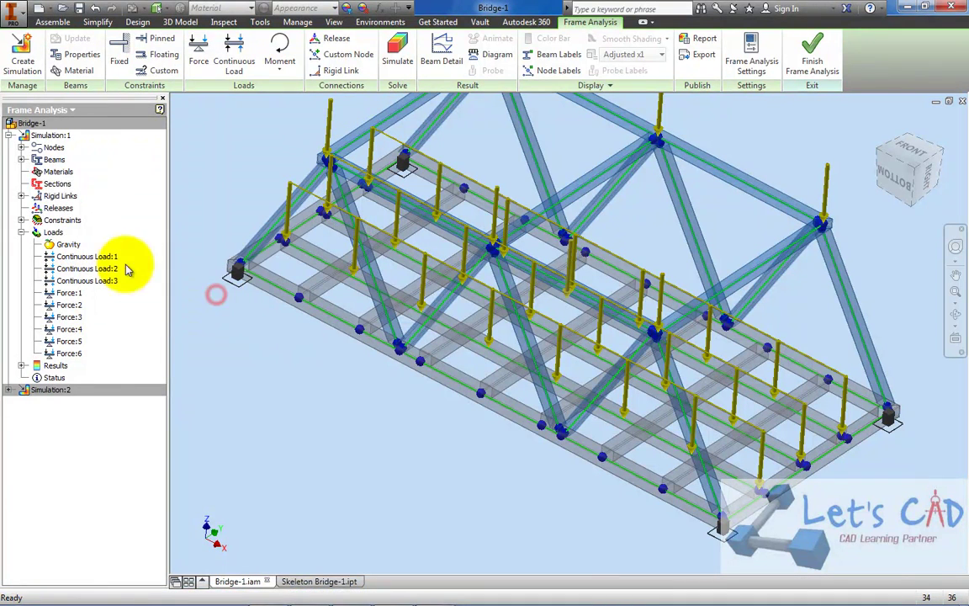
Step: Reactivate Simulation:2, run its frame analysis, and save the Bridge-1 assembly
{"action": "left_click", "coordinate": [10, 135]}
{"action": "double_click", "coordinate": [29, 150]}
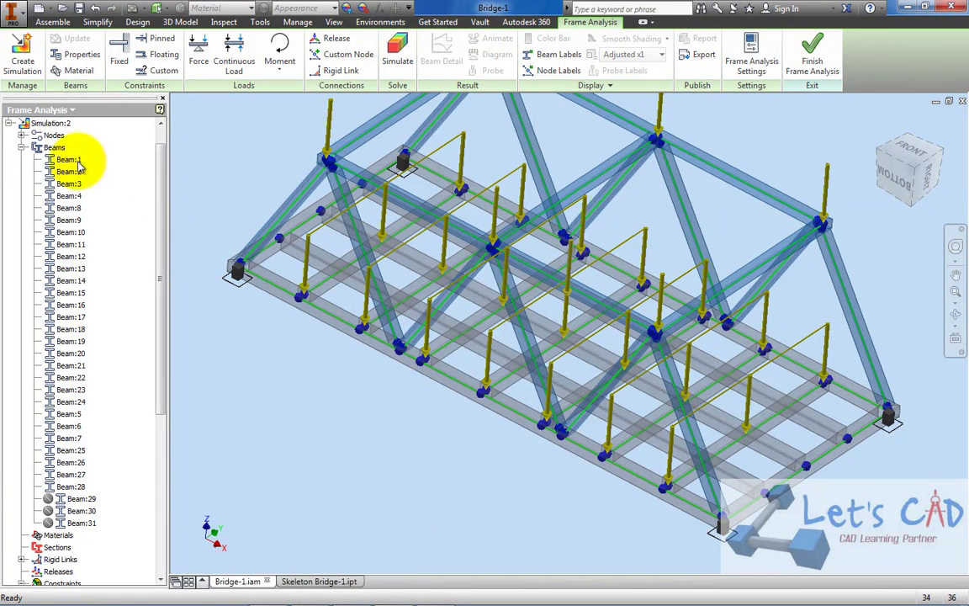
{"action": "scroll", "coordinate": [17, 137], "scroll_direction": "up", "scroll_amount": 2}
{"action": "left_click", "coordinate": [12, 148]}
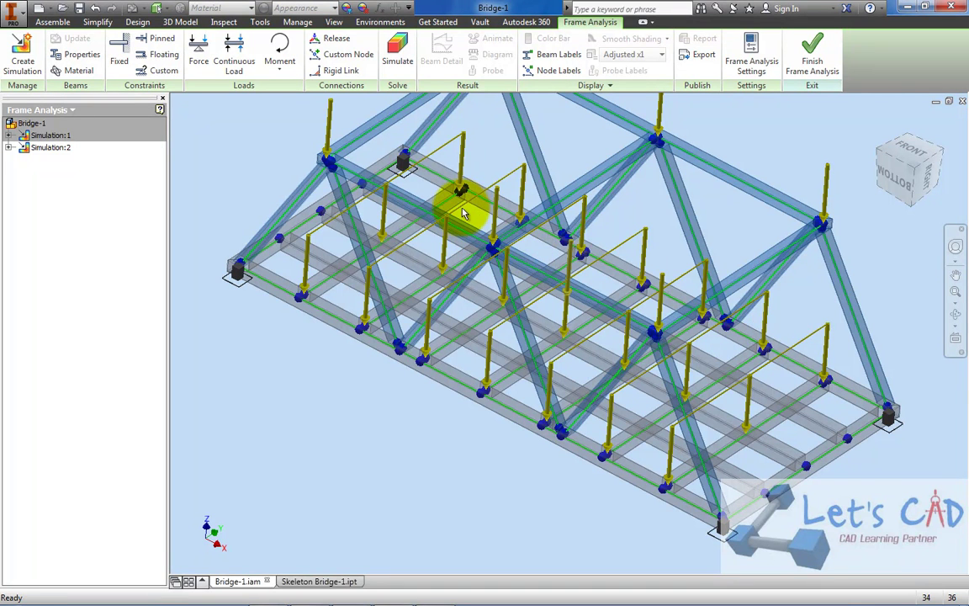
{"action": "left_click", "coordinate": [392, 59]}
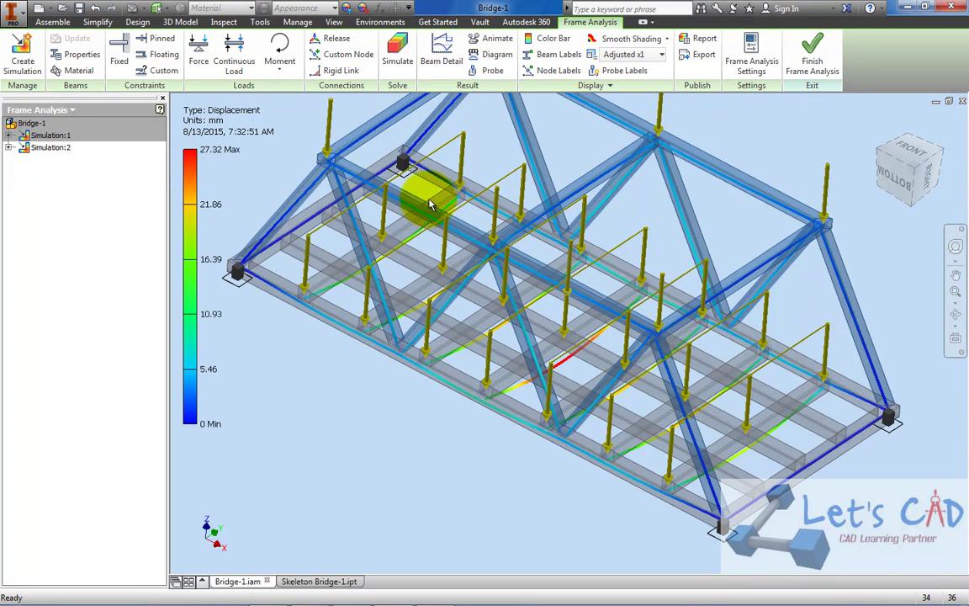
{"action": "left_click", "coordinate": [879, 132]}
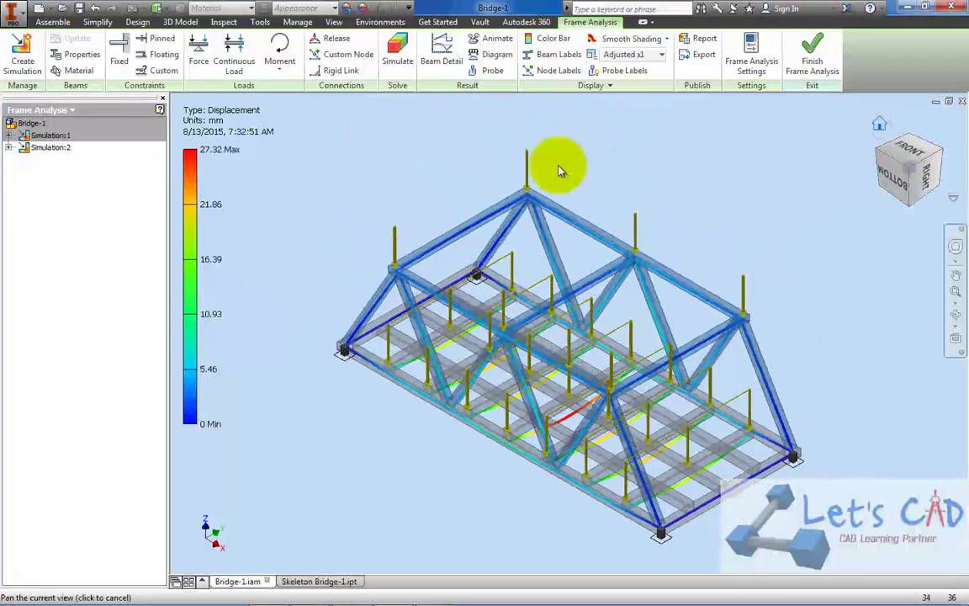
{"action": "left_click", "coordinate": [85, 9]}
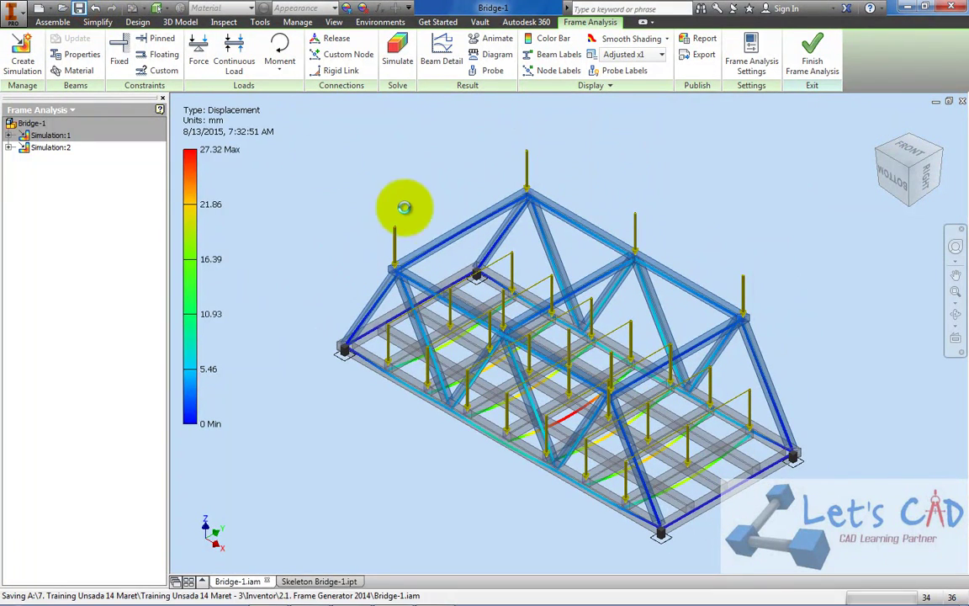
Step: Check the suppression setting of Beam:29 in Simulation:2 without changing it
{"action": "left_click", "coordinate": [8, 148]}
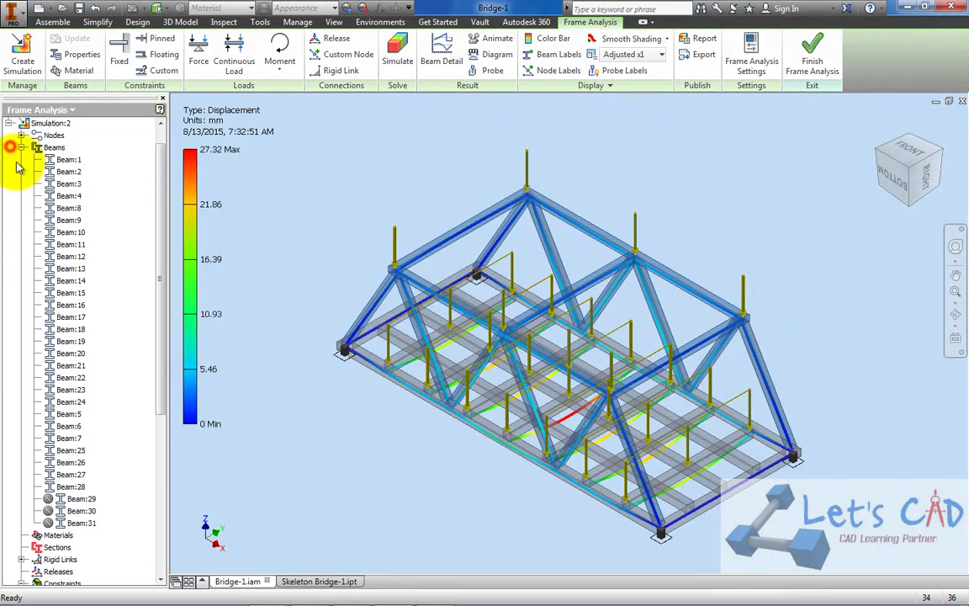
{"action": "right_click", "coordinate": [70, 502]}
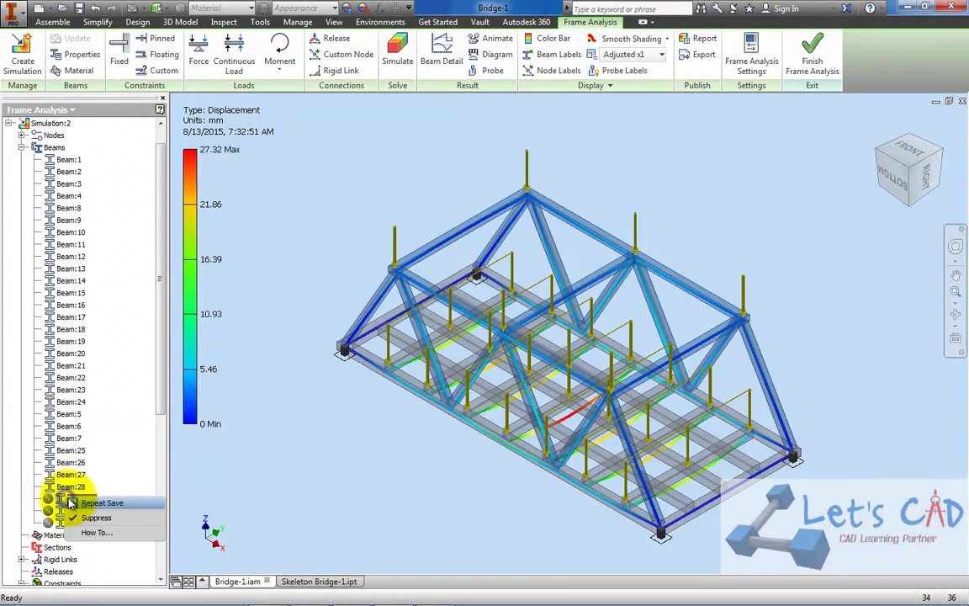
{"action": "left_click", "coordinate": [352, 431]}
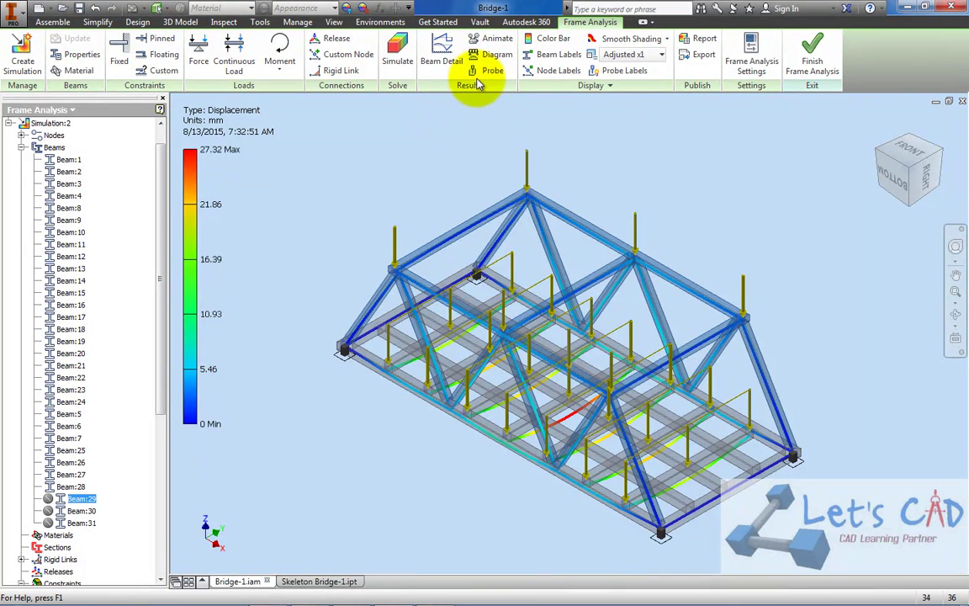
Step: Record the displacement animation as the AVI file Bridge-1 using Full Frames (Uncompressed) compression, and close the animation settings
{"action": "left_click", "coordinate": [492, 39]}
{"action": "left_click_drag", "start_coordinate": [380, 128], "coordinate": [402, 123]}
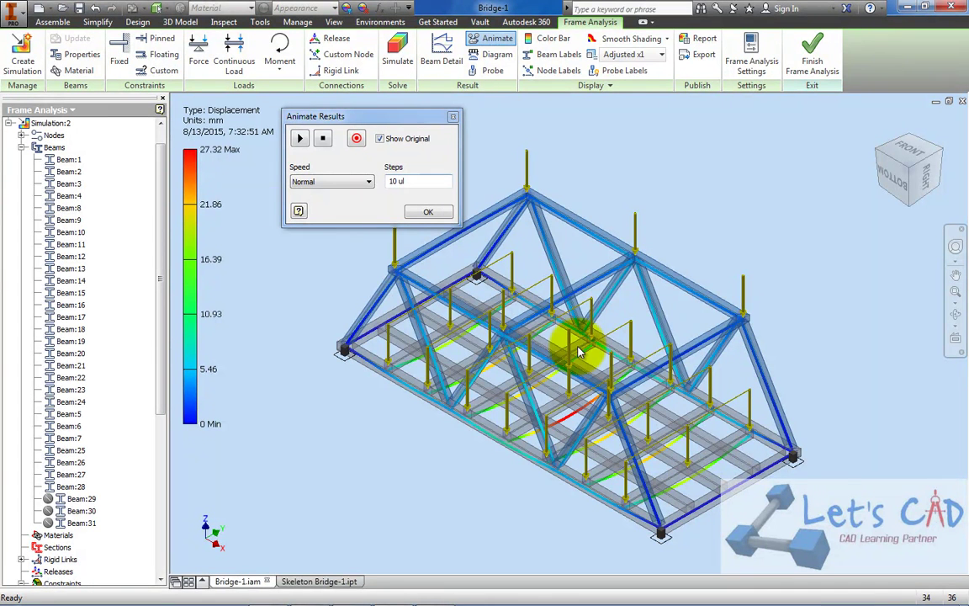
{"action": "left_click", "coordinate": [356, 139]}
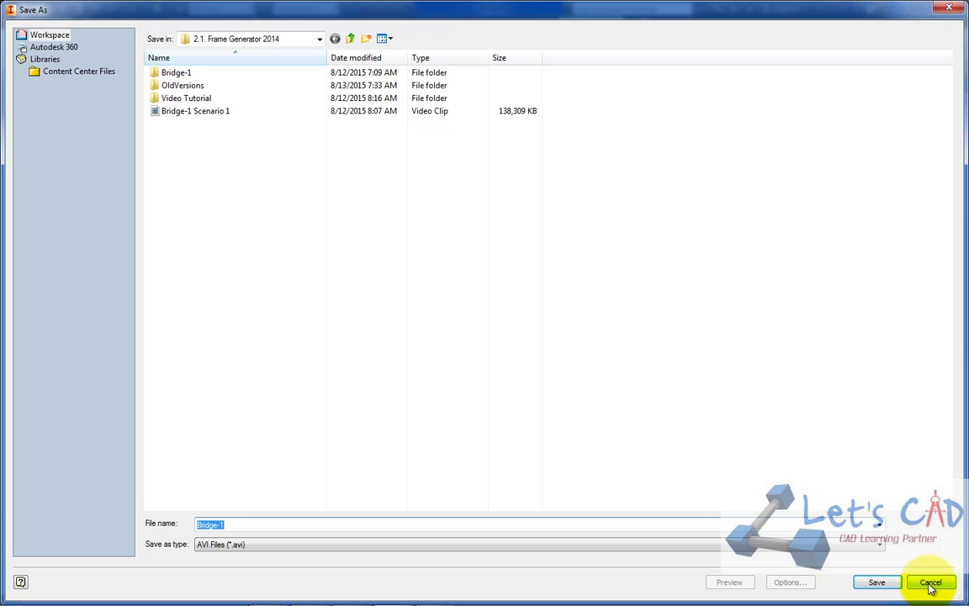
{"action": "left_click", "coordinate": [869, 582]}
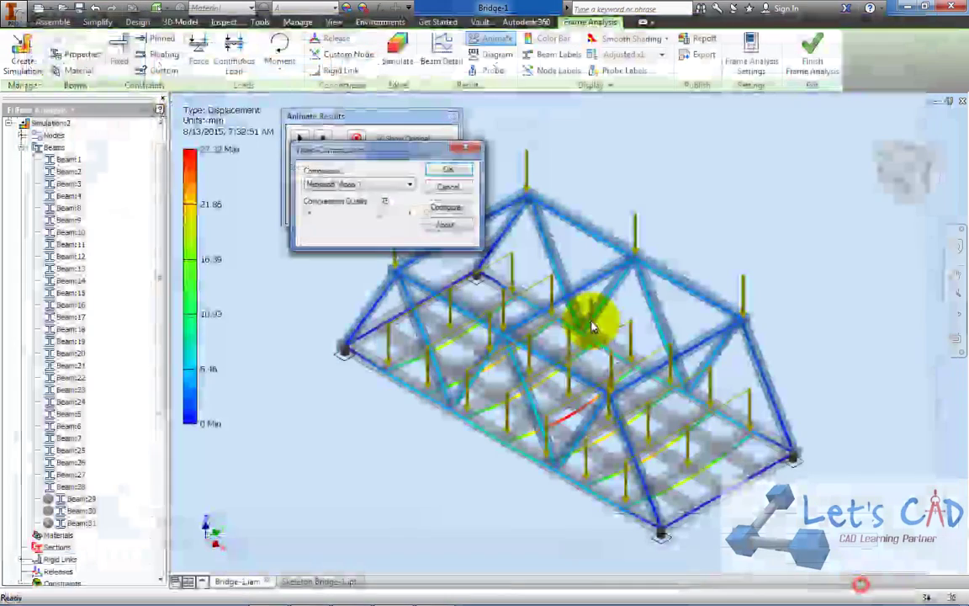
{"action": "left_click", "coordinate": [379, 184]}
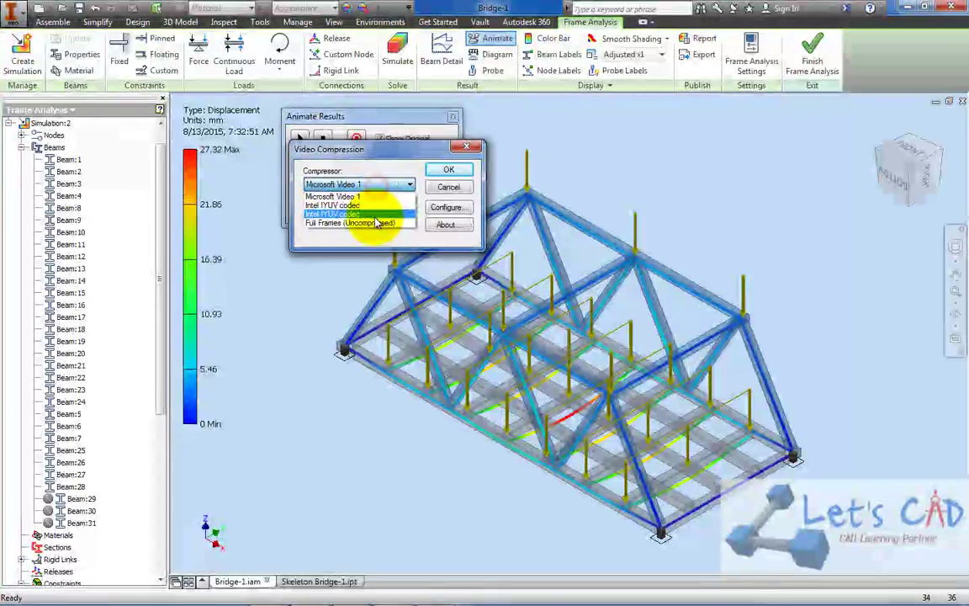
{"action": "left_click", "coordinate": [378, 223]}
{"action": "left_click", "coordinate": [448, 169]}
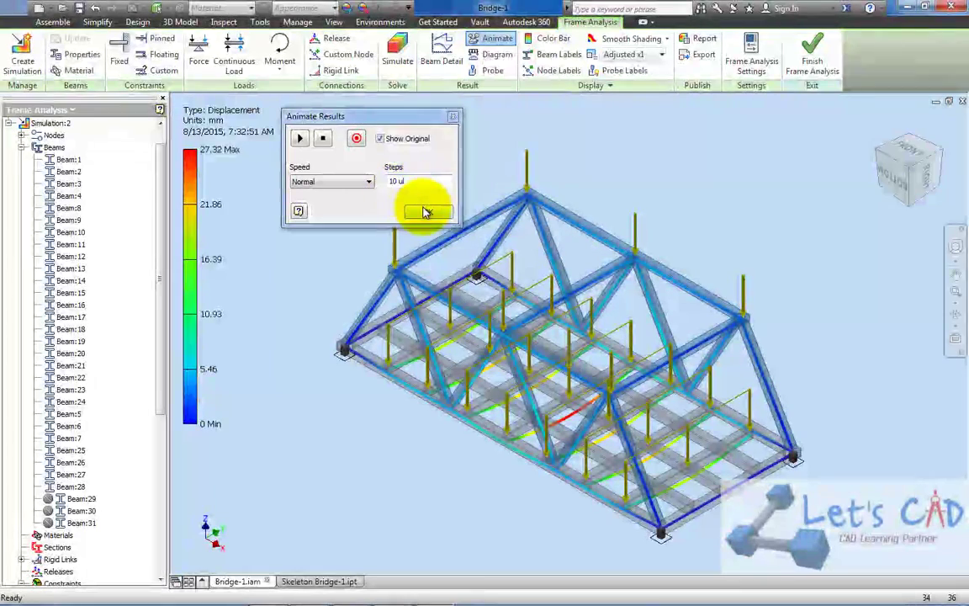
{"action": "left_click", "coordinate": [426, 211]}
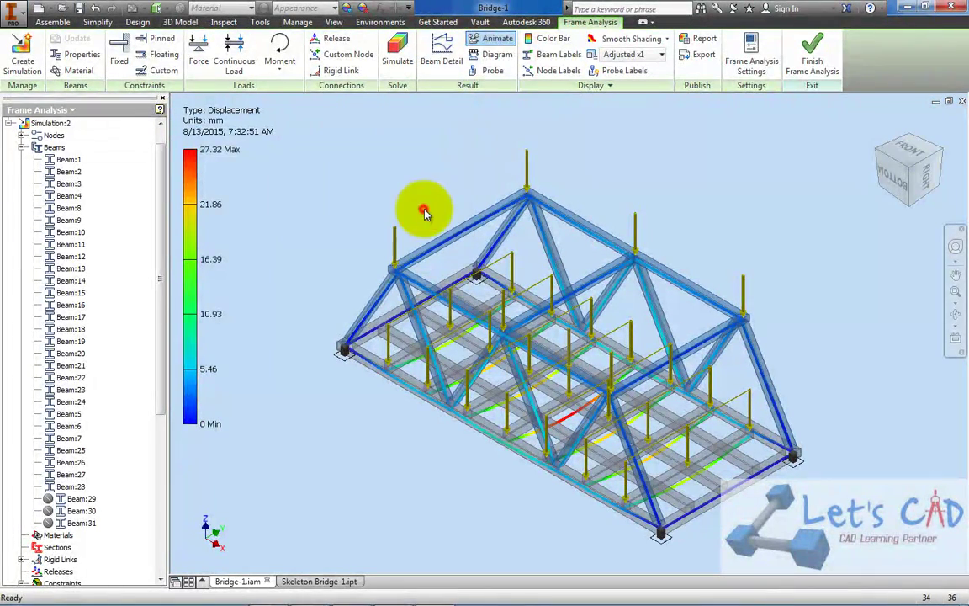
Step: Start a complete frame analysis report with the summary "Good Enough, Displacement about 1/20 from previous simulation."
{"action": "left_click", "coordinate": [745, 55]}
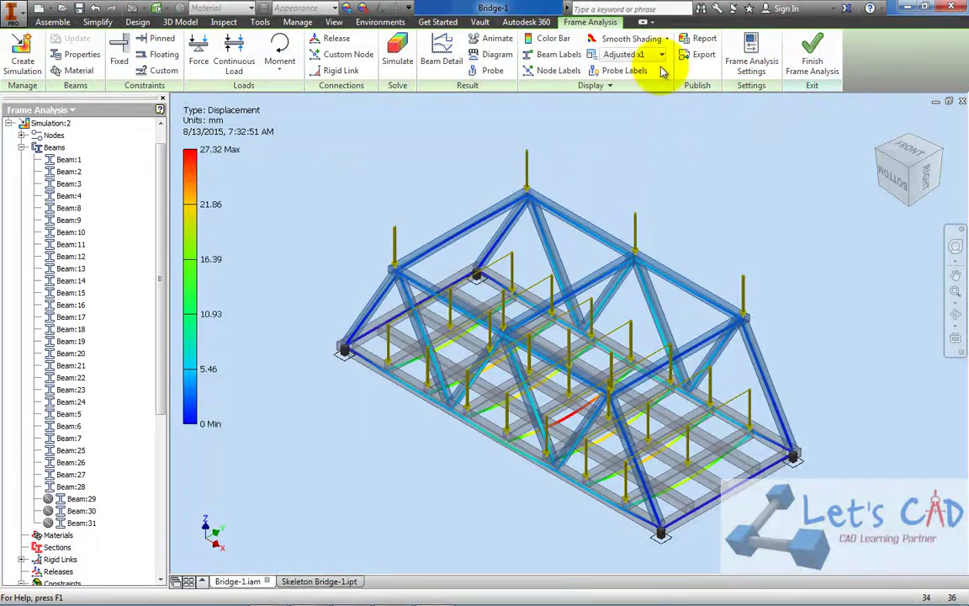
{"action": "left_click", "coordinate": [699, 43]}
{"action": "left_click", "coordinate": [345, 219]}
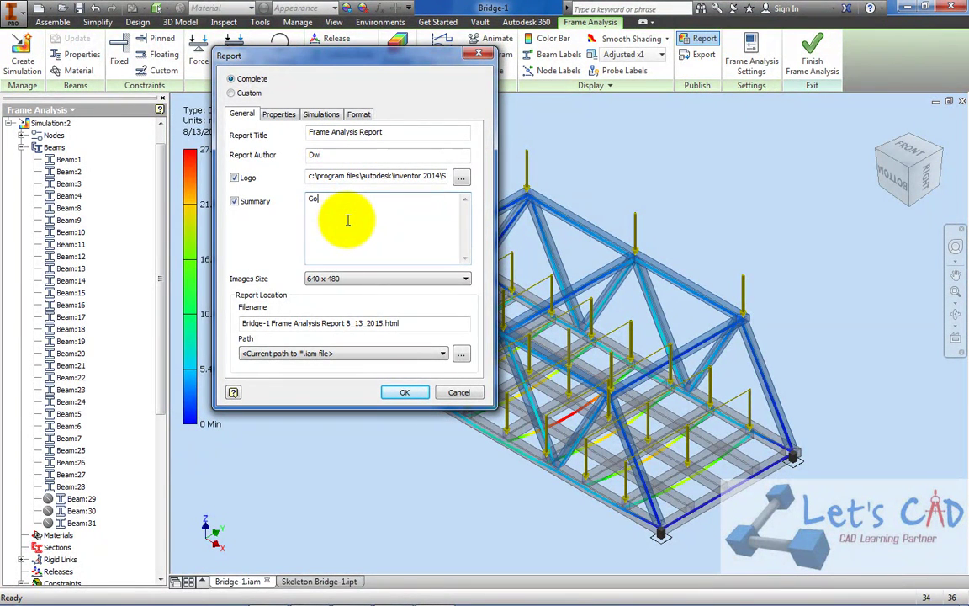
{"action": "key", "text": "BackSpace"}
{"action": "key", "text": "BackSpace"}
{"action": "key", "text": "BackSpace"}
{"action": "key", "text": "BackSpace"}
{"action": "type", "text": ","}
{"action": "key", "text": "BackSpace"}
{"action": "key", "text": "BackSpace"}
{"action": "key", "text": "BackSpace"}
{"action": "type", "text": "revious simulation."}
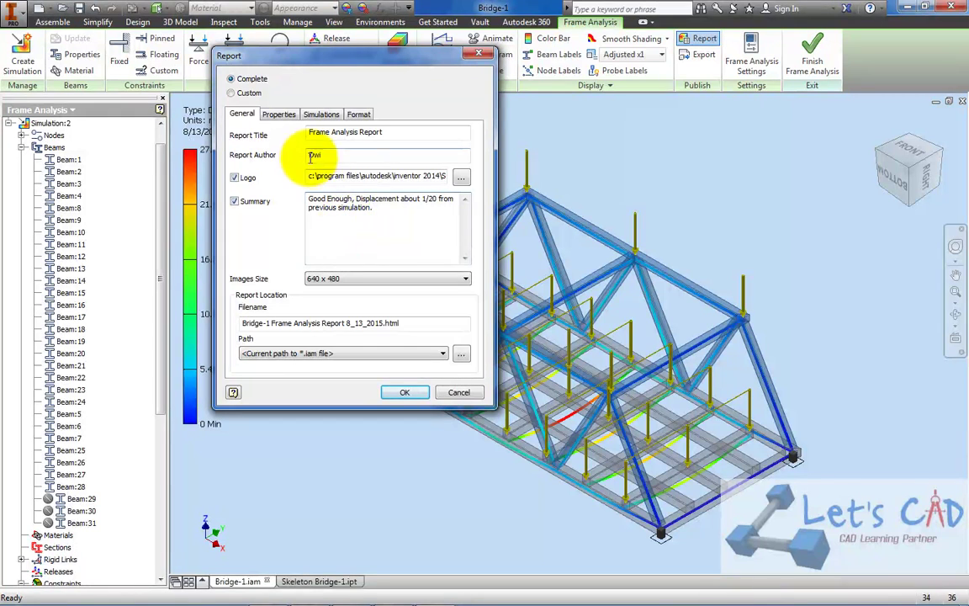
Step: Review the report's property, simulation and format options without changing them
{"action": "left_click", "coordinate": [282, 115]}
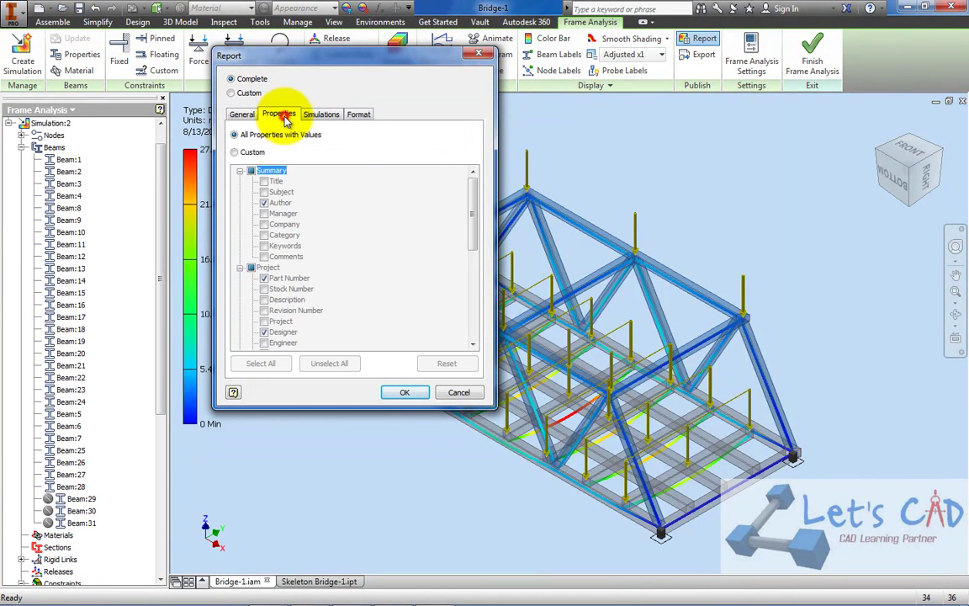
{"action": "left_click", "coordinate": [321, 114]}
{"action": "left_click", "coordinate": [362, 114]}
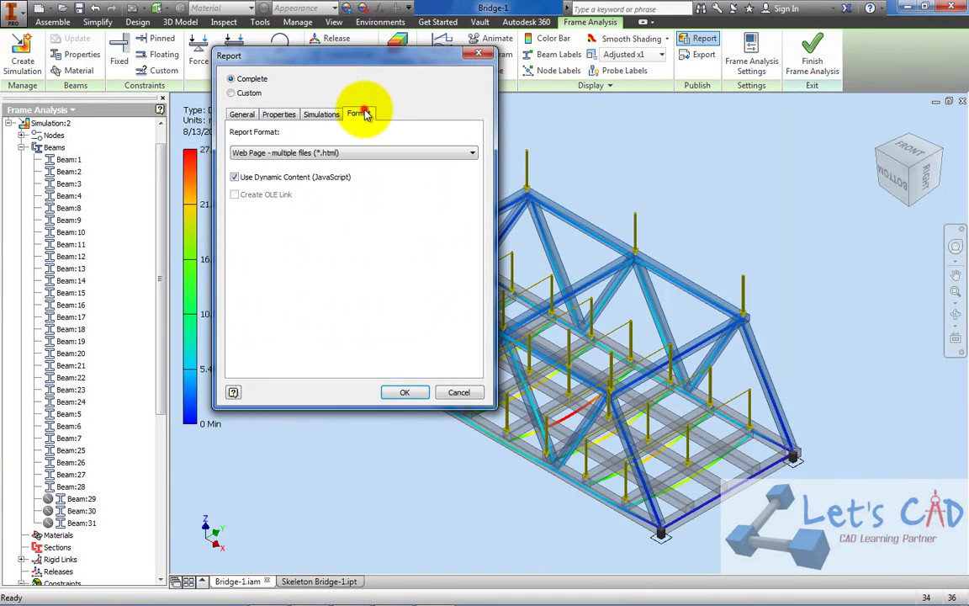
{"action": "left_click", "coordinate": [278, 114]}
{"action": "left_click", "coordinate": [242, 114]}
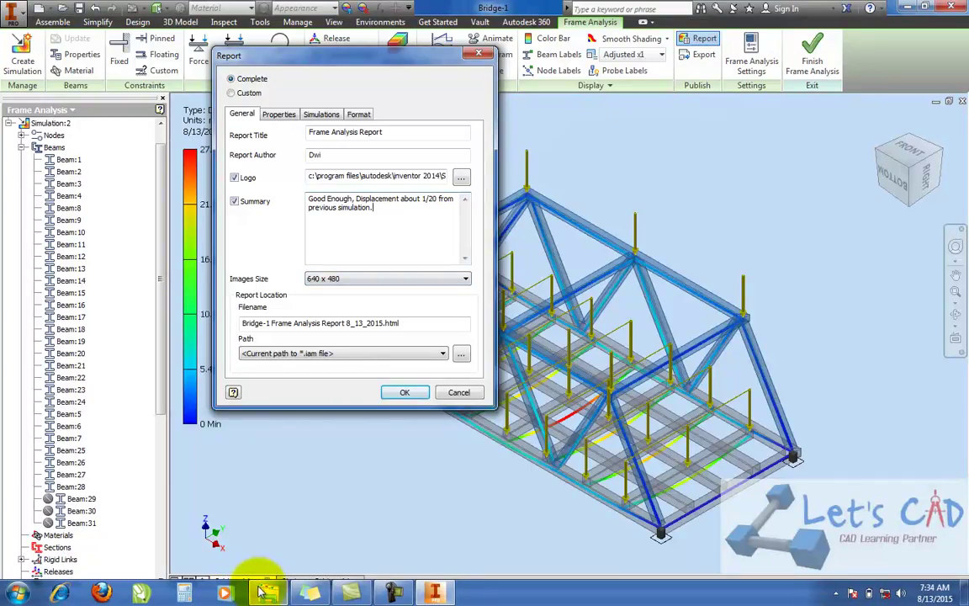
Step: Switch to Windows Explorer, check the existing Bridge-1 report files and their types, and return to the report settings
{"action": "left_click", "coordinate": [263, 591]}
{"action": "left_click", "coordinate": [263, 591]}
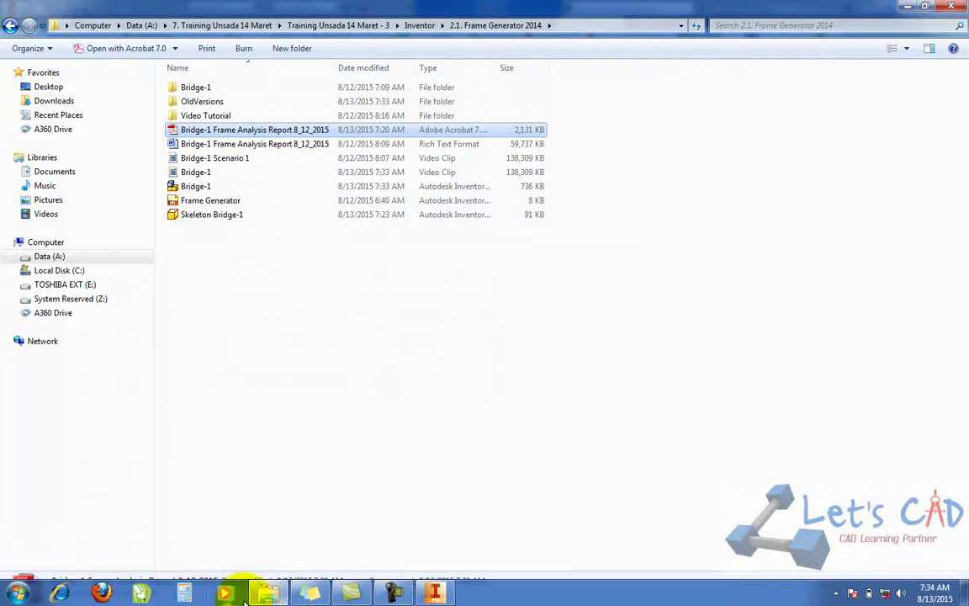
{"action": "left_click", "coordinate": [264, 593]}
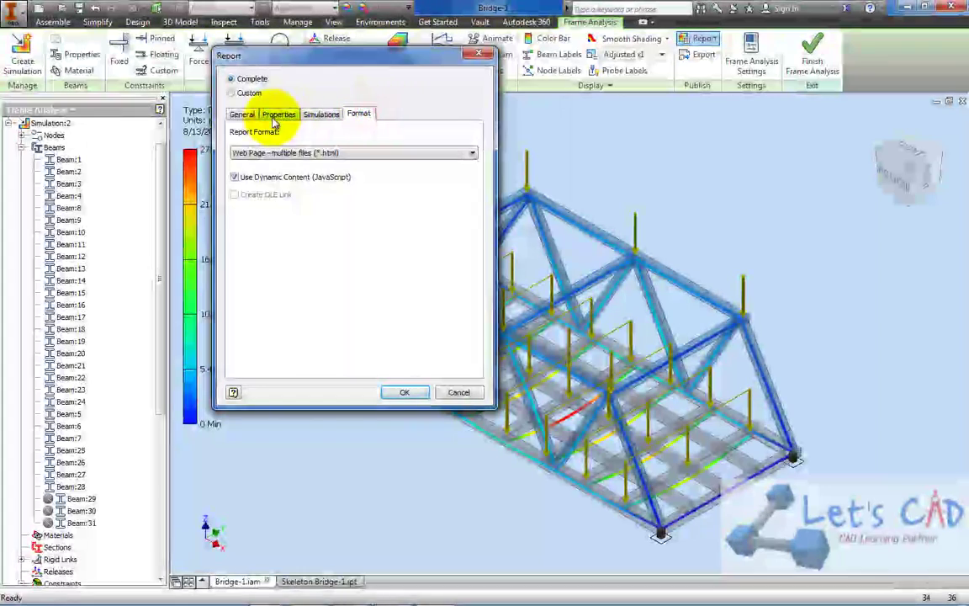
Step: Set the report format to Rich Text Format (*.rtf) and generate the Bridge-1 frame analysis report
{"action": "left_click", "coordinate": [341, 153]}
{"action": "left_click", "coordinate": [338, 183]}
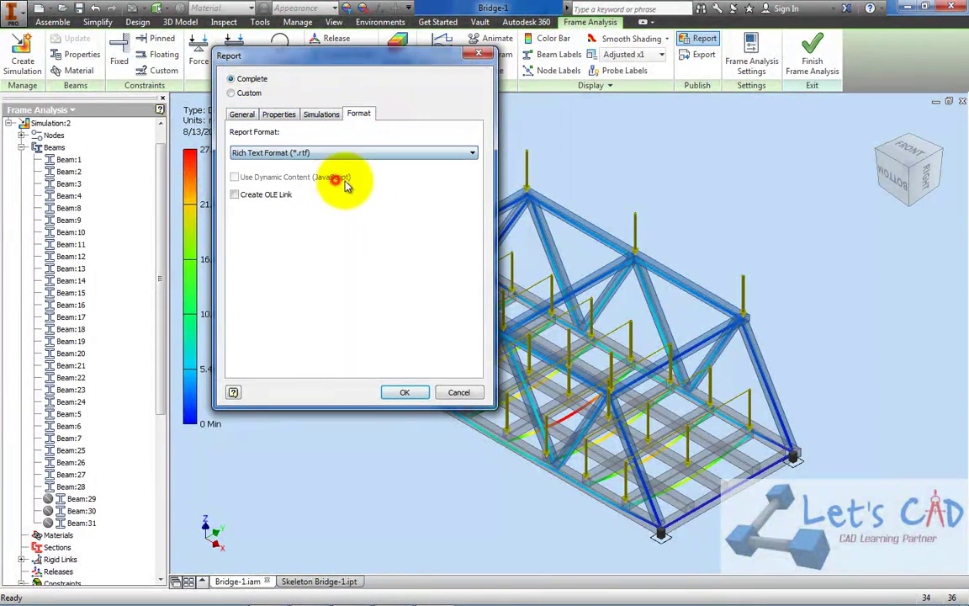
{"action": "left_click", "coordinate": [245, 122]}
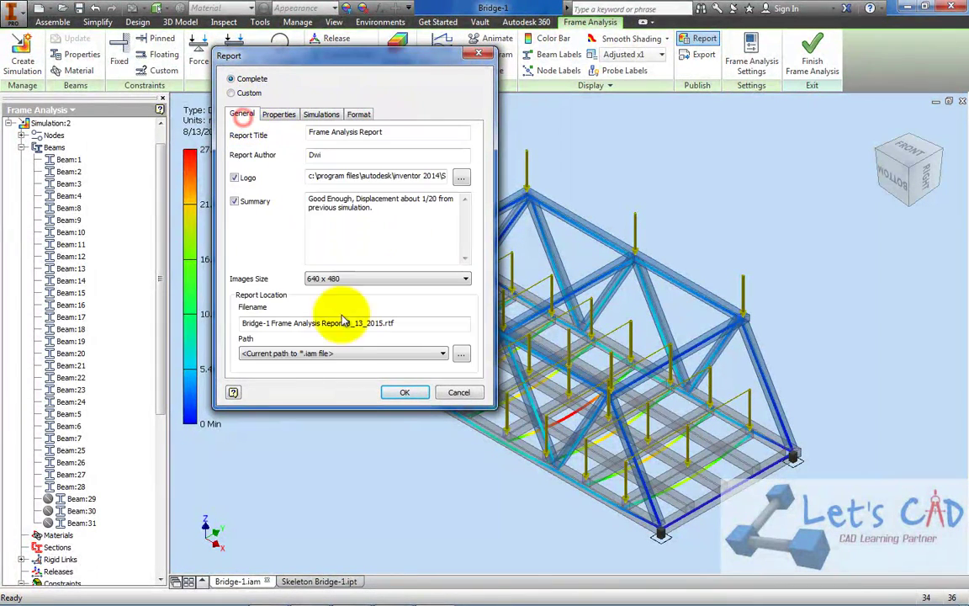
{"action": "left_click", "coordinate": [395, 392]}
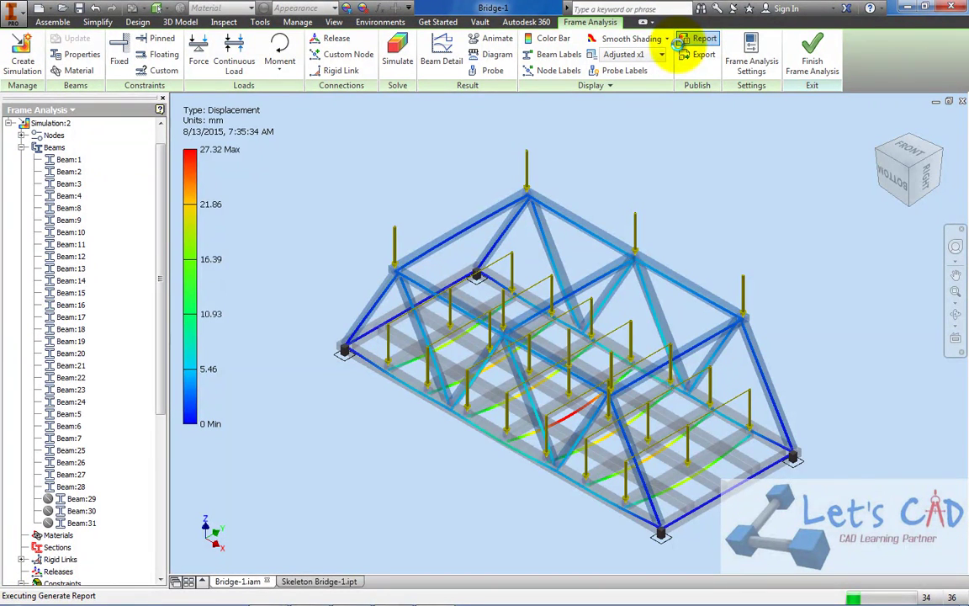
Step: Switch to Windows Explorer and rename the Bridge-1 video clip of 8/13/2015 as "Bridge-1 Scenario 2"
{"action": "mouse_move", "coordinate": [158, 603]}
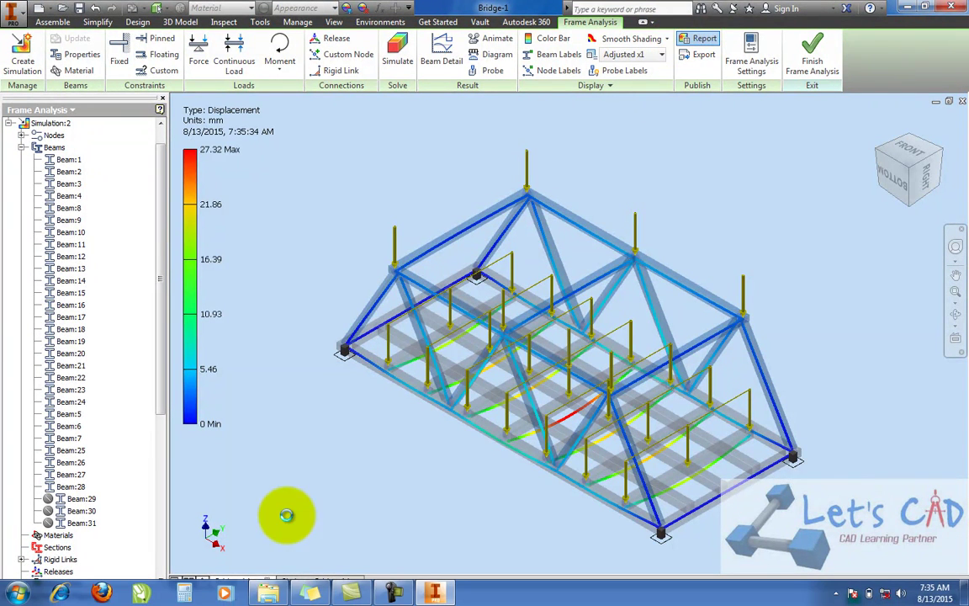
{"action": "left_click", "coordinate": [270, 598]}
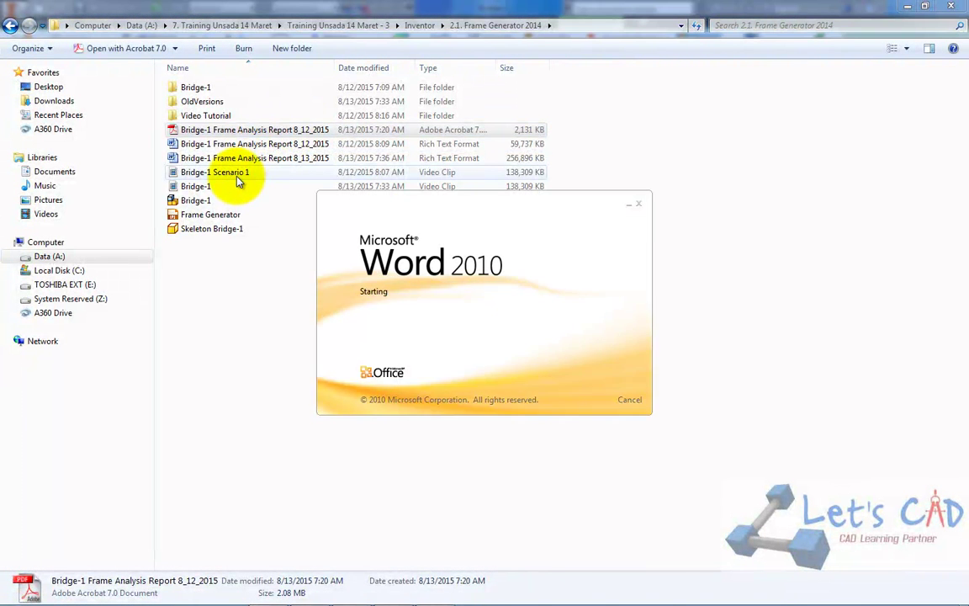
{"action": "left_click", "coordinate": [236, 175]}
{"action": "left_click", "coordinate": [218, 187]}
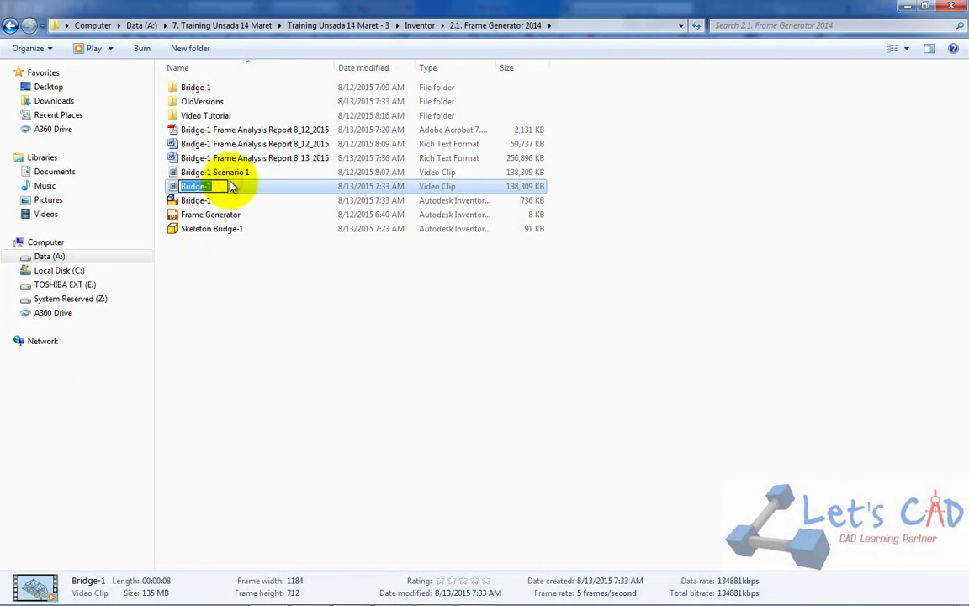
{"action": "left_click", "coordinate": [212, 173]}
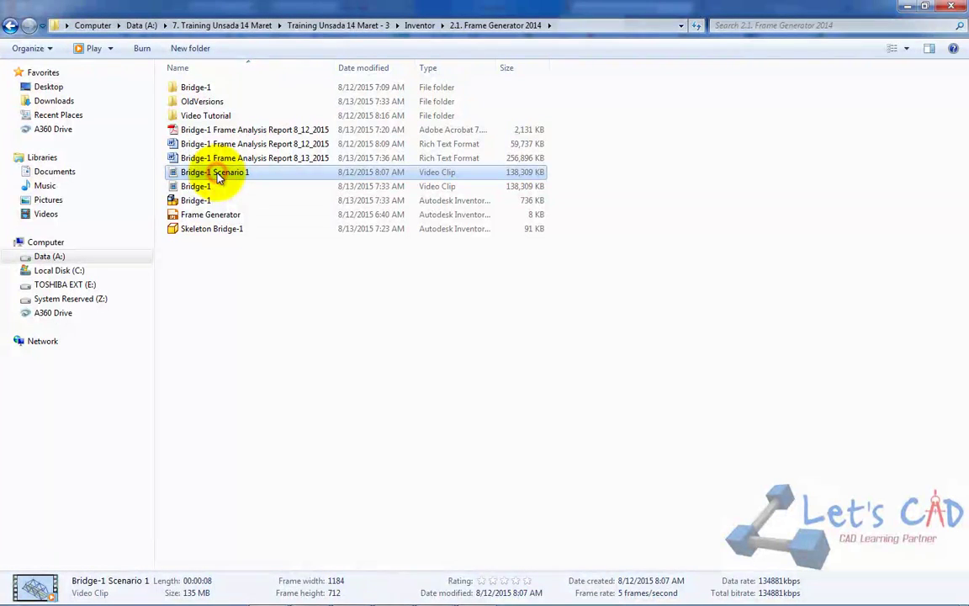
{"action": "left_click", "coordinate": [210, 187]}
{"action": "left_click", "coordinate": [213, 190]}
{"action": "left_click", "coordinate": [215, 186]}
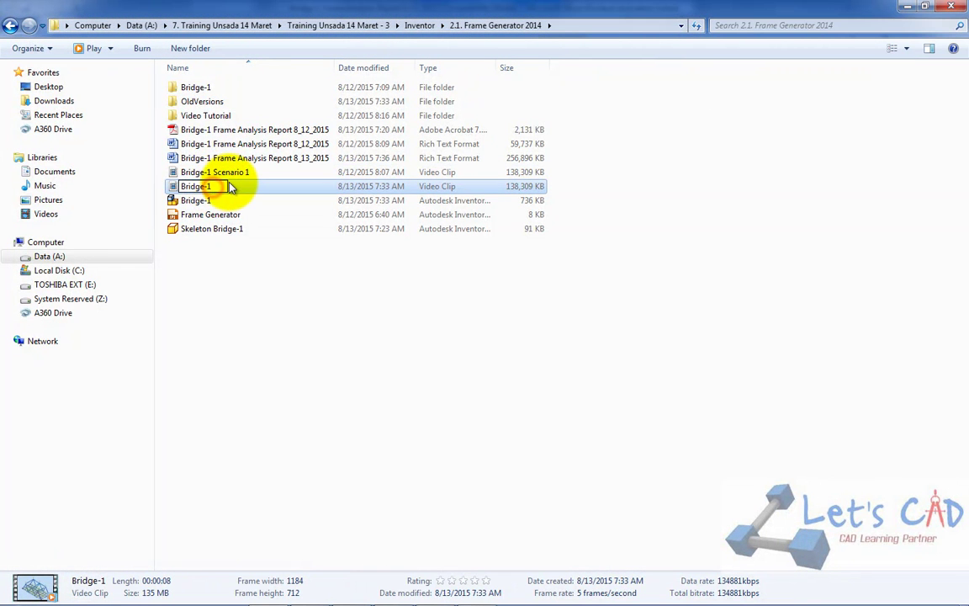
{"action": "type", "text": "Scenario 2"}
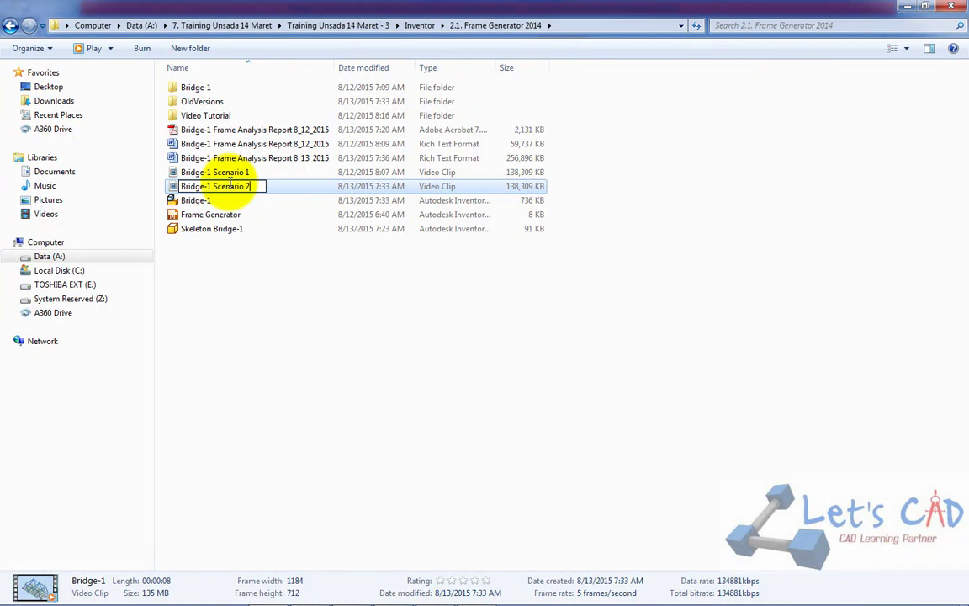
{"action": "key", "text": "Return"}
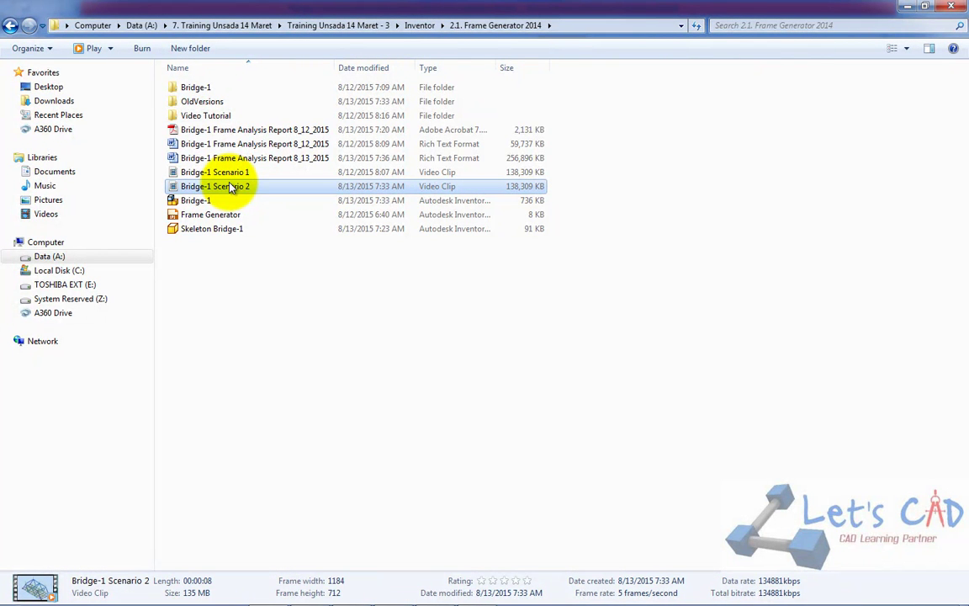
Step: Play the Bridge-1 Scenario 2 animation video full screen and close the player
{"action": "double_click", "coordinate": [231, 186]}
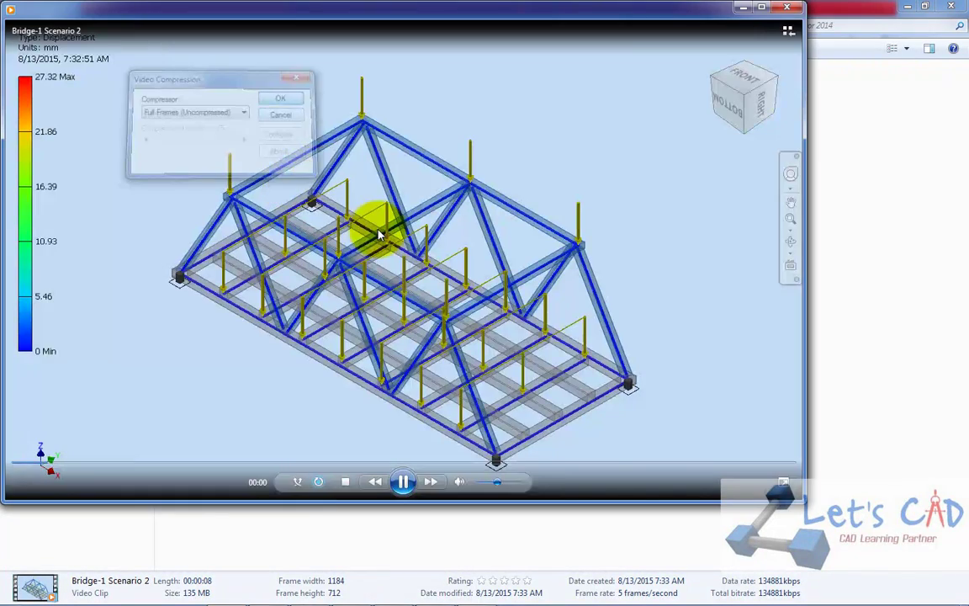
{"action": "double_click", "coordinate": [380, 227]}
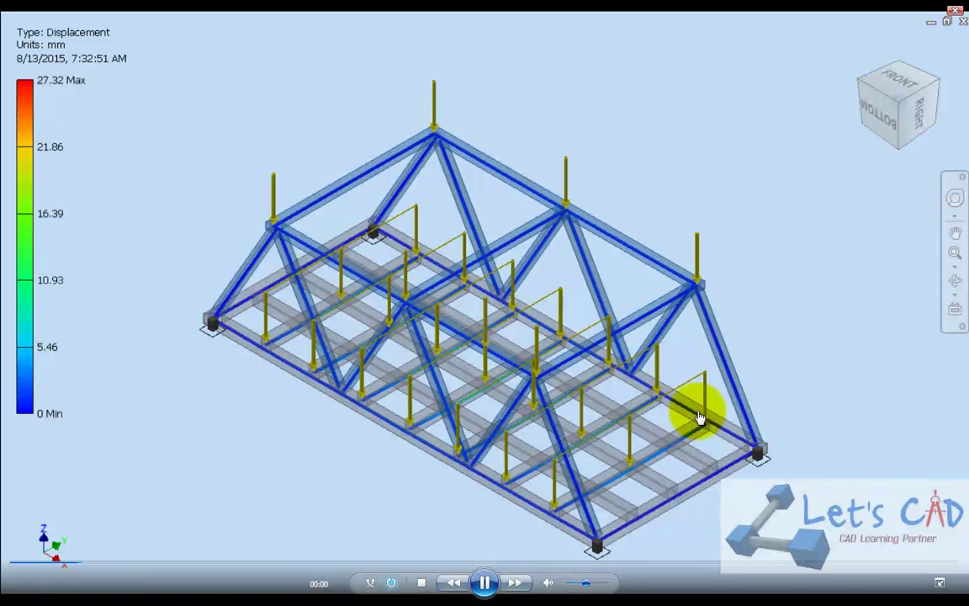
{"action": "left_click", "coordinate": [955, 16]}
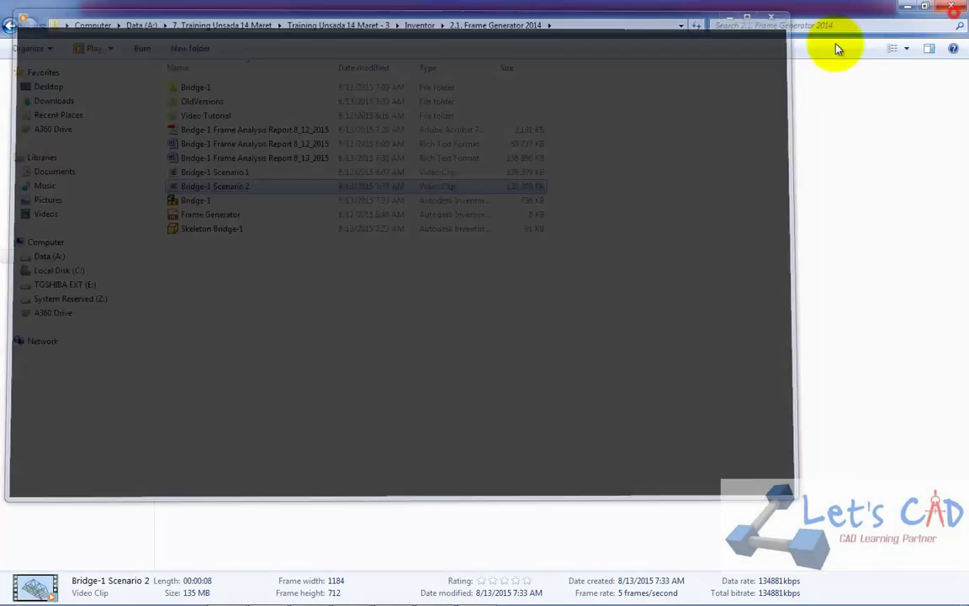
Step: Switch to Microsoft Word with Bridge-1 Frame Analysis Report 8_13_2015 and dismiss the open warning and Office activation dialogs
{"action": "left_click", "coordinate": [247, 158]}
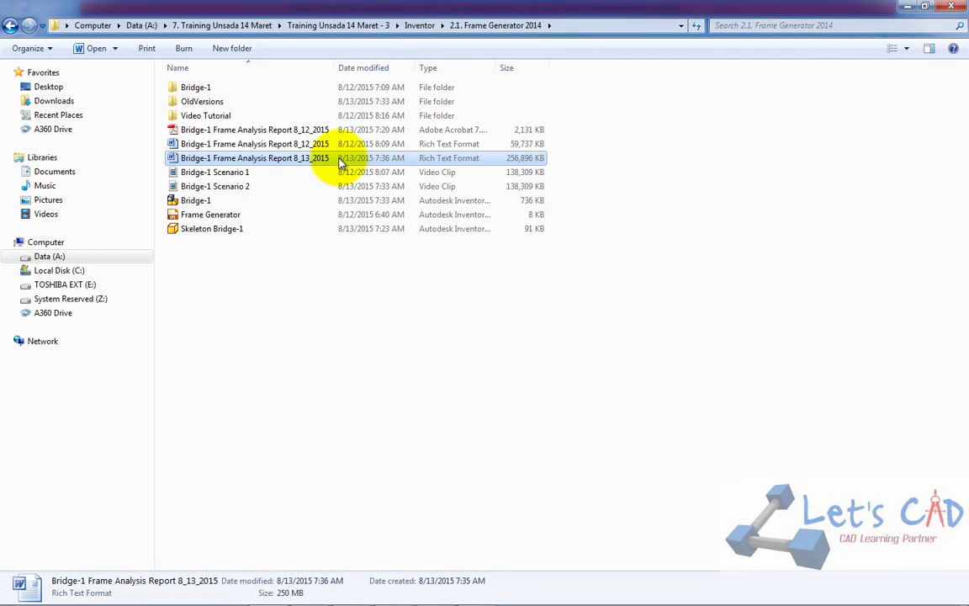
{"action": "left_click", "coordinate": [475, 592]}
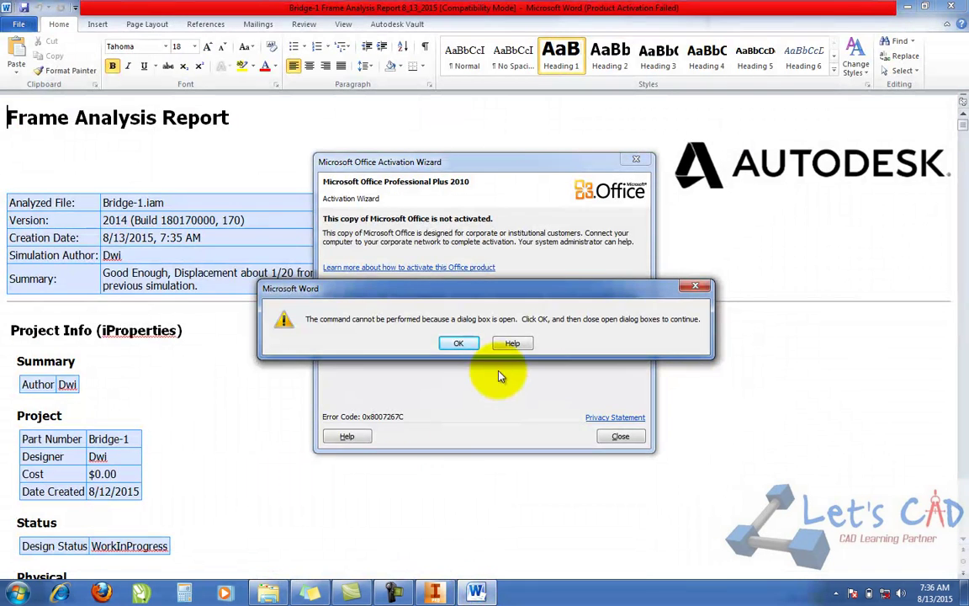
{"action": "left_click", "coordinate": [455, 340]}
{"action": "left_click", "coordinate": [608, 436]}
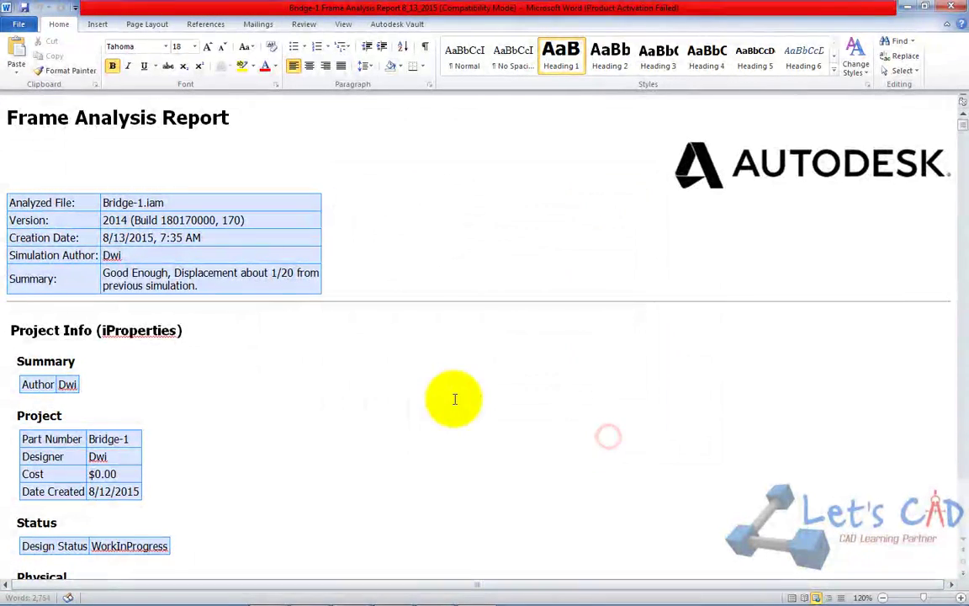
Step: Review the report's physical, material and cross-section data for Simulation:1, and close the document, saving its changes
{"action": "scroll", "coordinate": [107, 232], "scroll_direction": "down", "scroll_amount": 7}
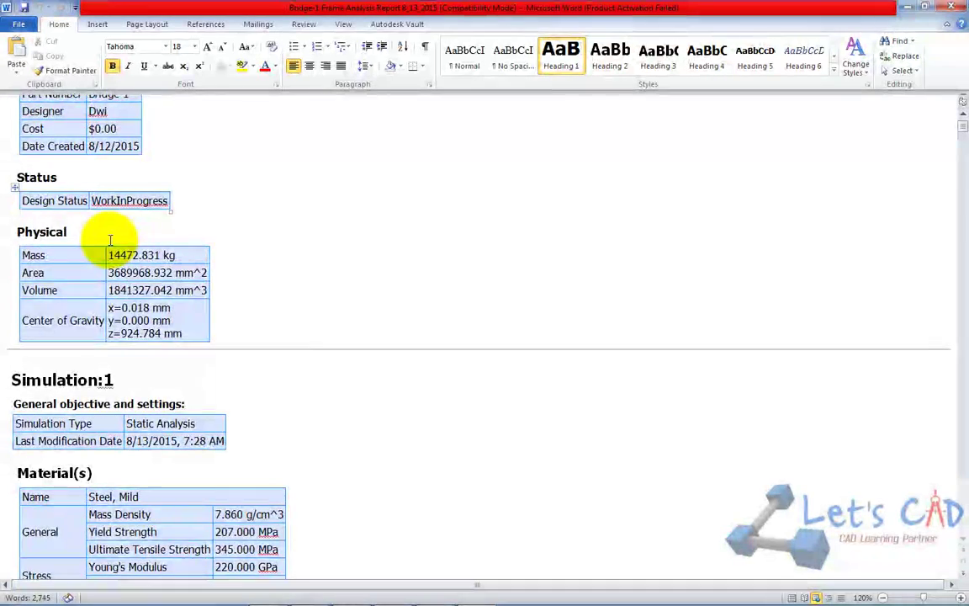
{"action": "scroll", "coordinate": [108, 238], "scroll_direction": "down", "scroll_amount": 9}
{"action": "scroll", "coordinate": [109, 243], "scroll_direction": "up", "scroll_amount": 3}
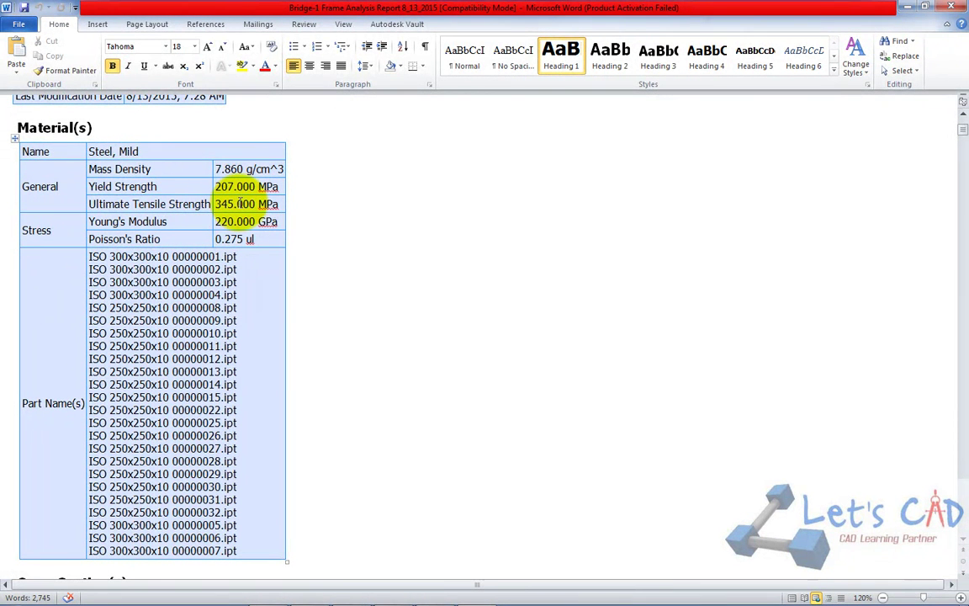
{"action": "scroll", "coordinate": [227, 238], "scroll_direction": "down", "scroll_amount": 10}
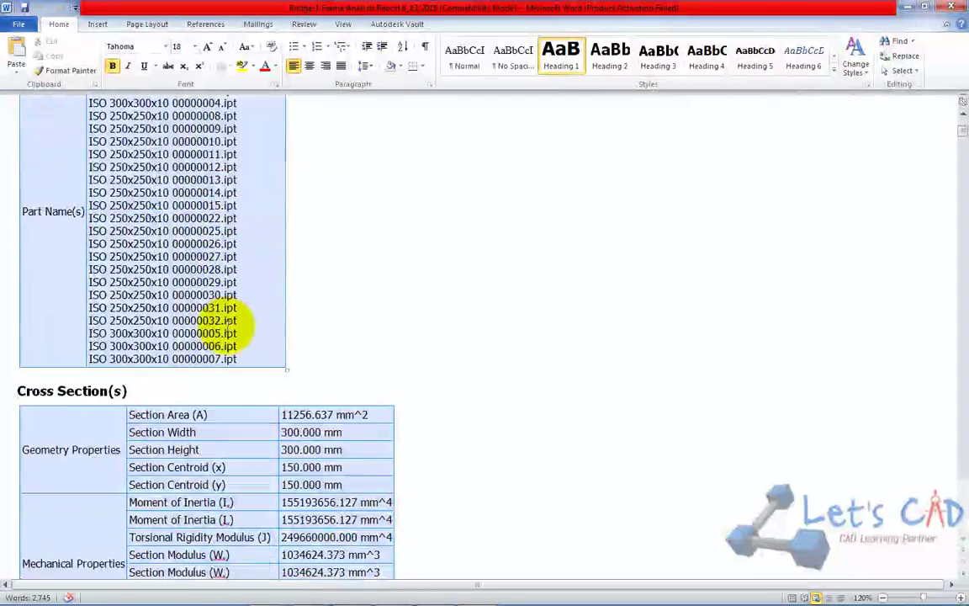
{"action": "scroll", "coordinate": [229, 336], "scroll_direction": "down", "scroll_amount": 10}
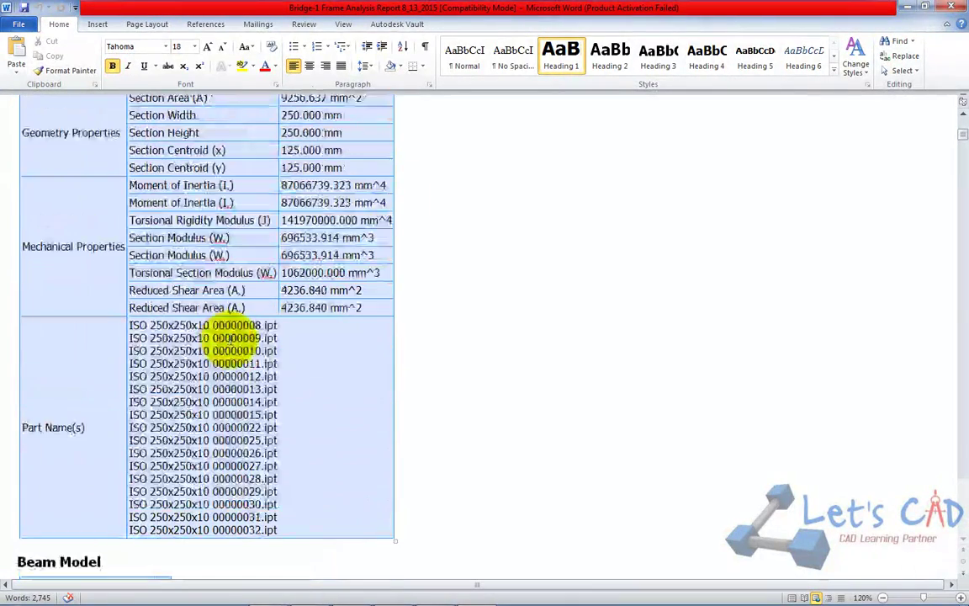
{"action": "left_click", "coordinate": [953, 7]}
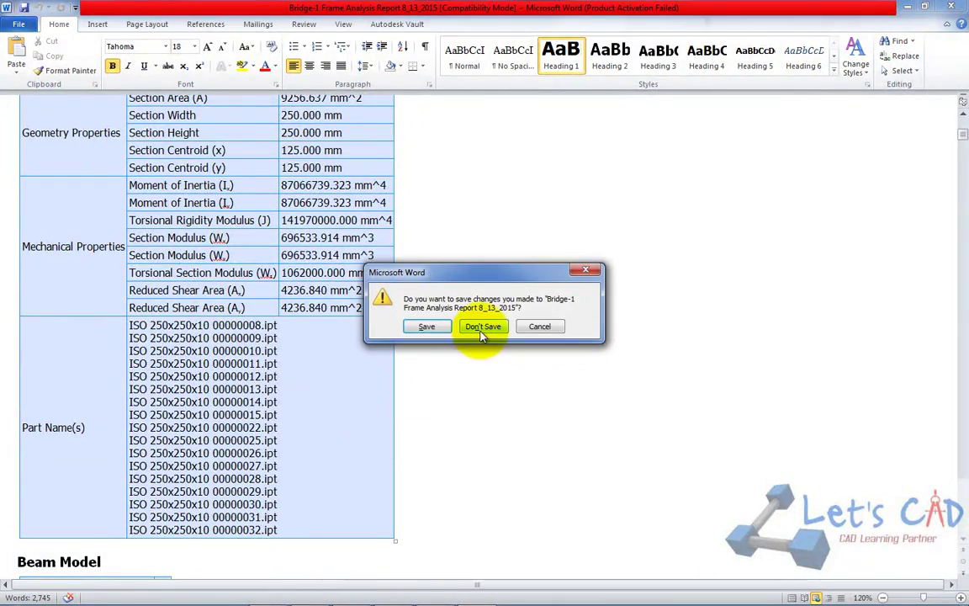
{"action": "left_click", "coordinate": [431, 326]}
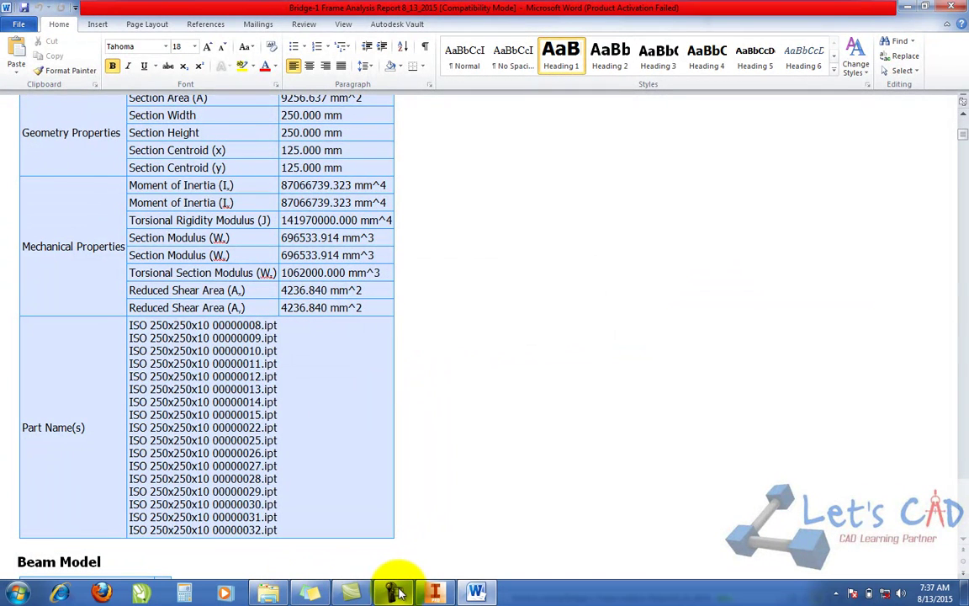